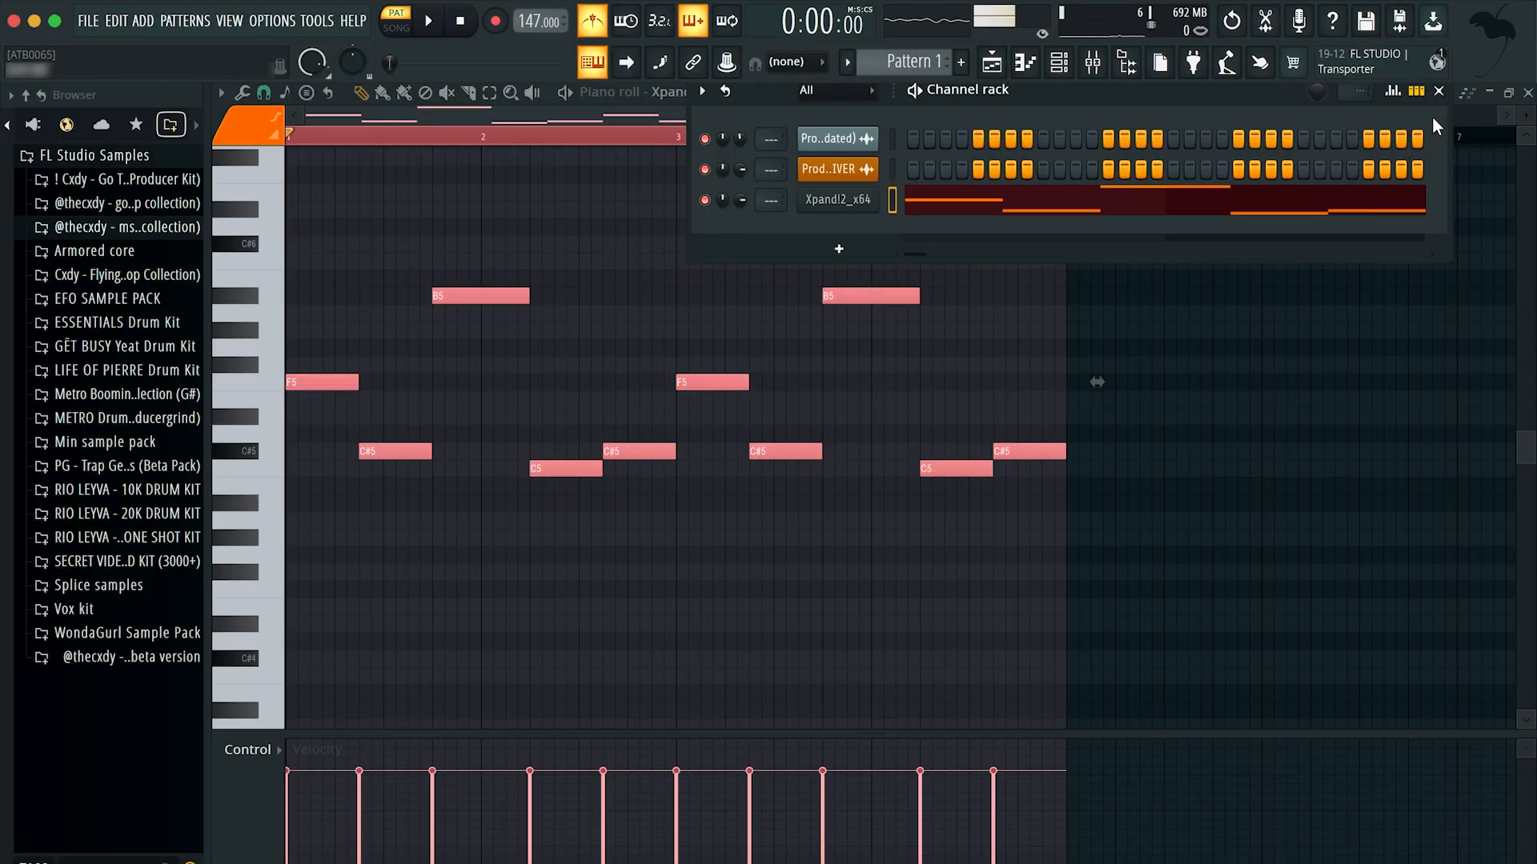
Step: Hide the channel rack, deselect the notes and play the Xpand!2 melody in the piano roll
left_click(1440, 92)
left_click(295, 137)
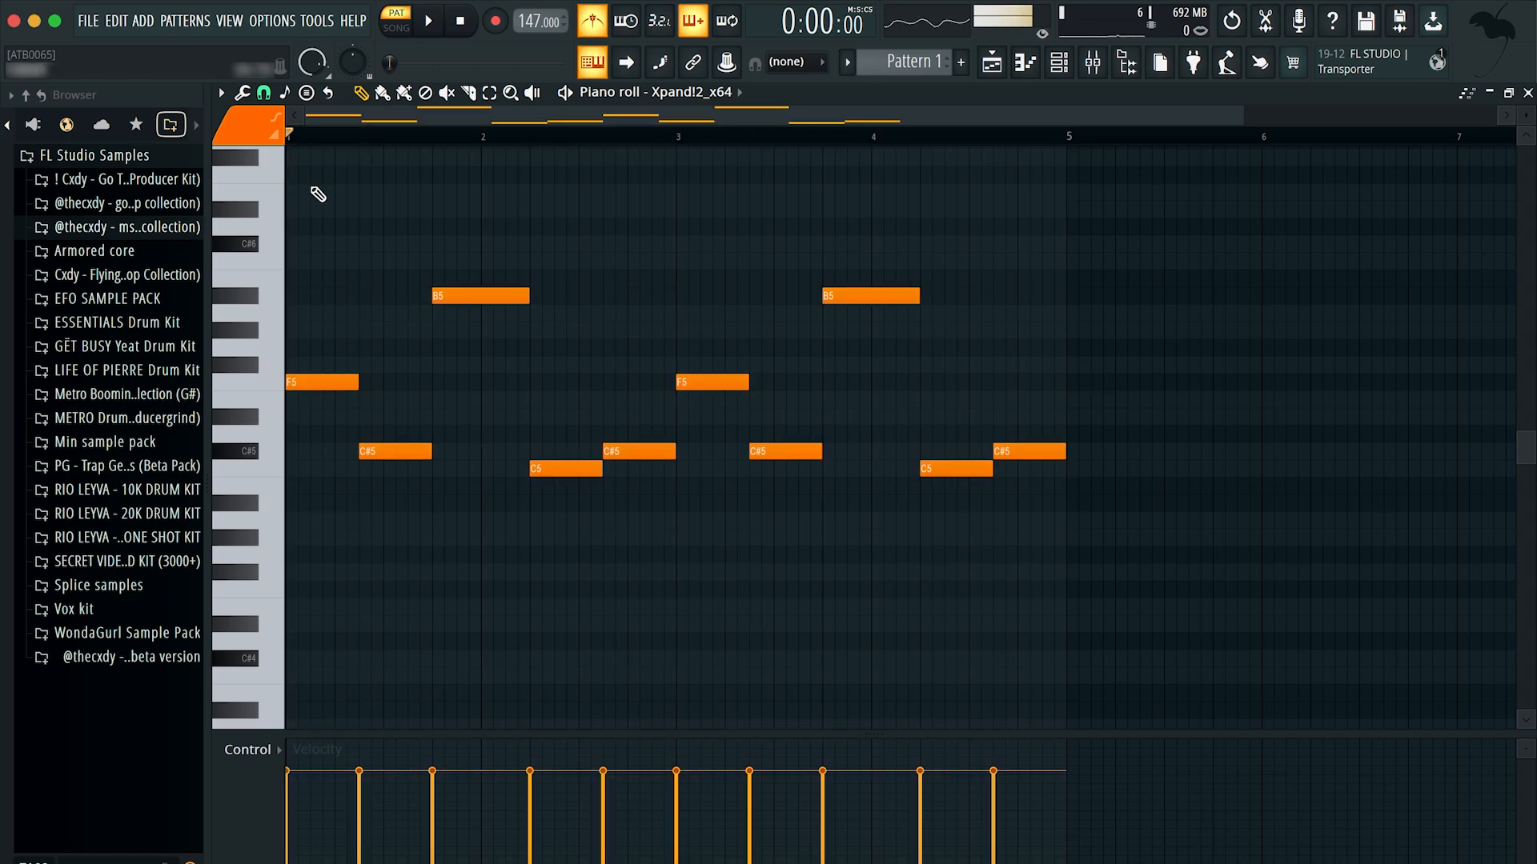
key("space")
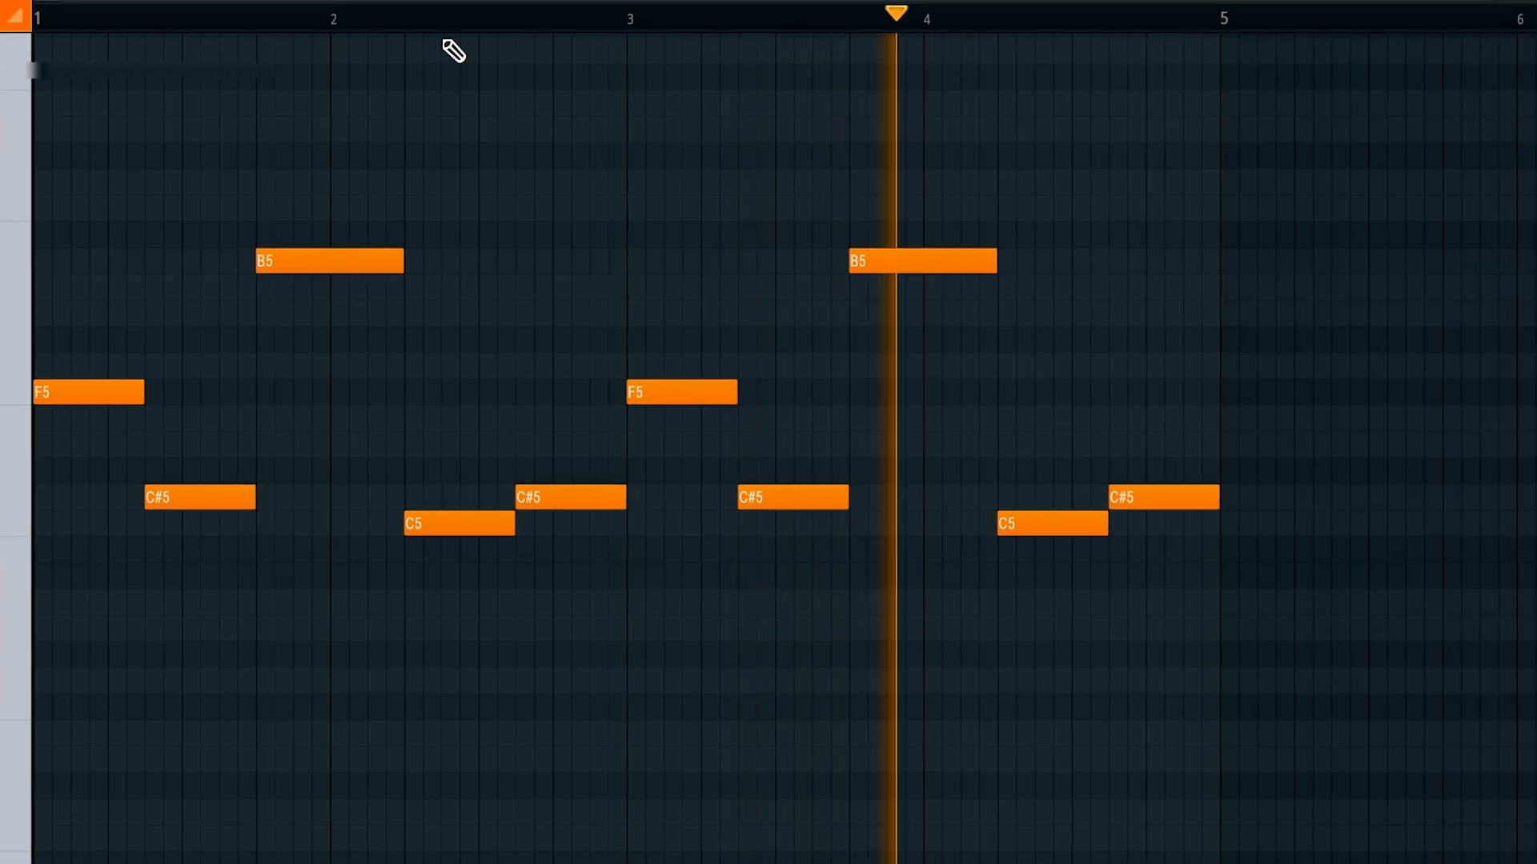
key("space")
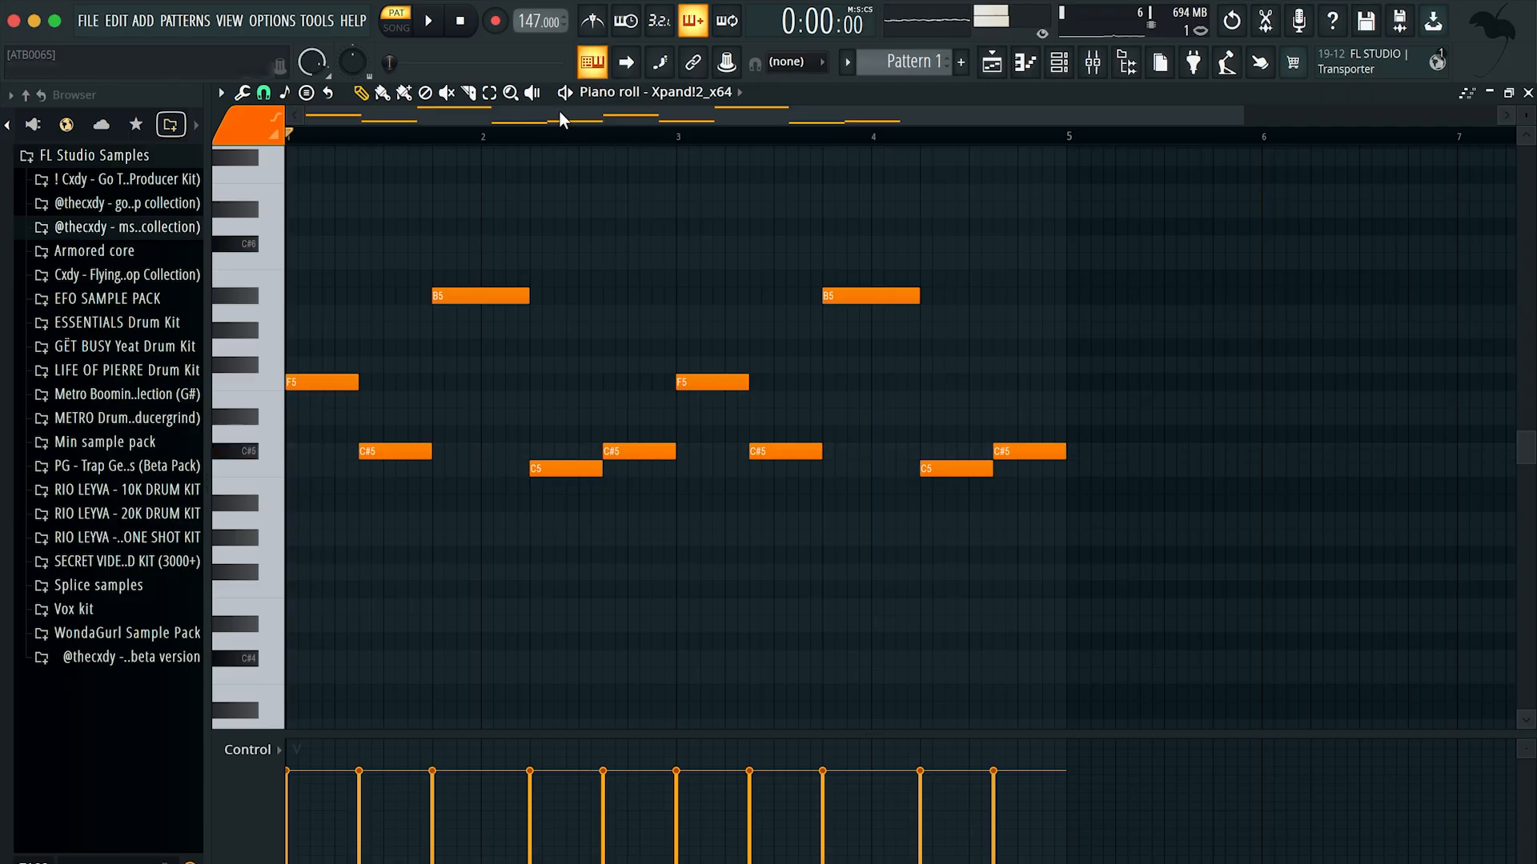
Step: Open the Xpand!2 synth from the channel rack and look through its preset categories
left_click(1066, 62)
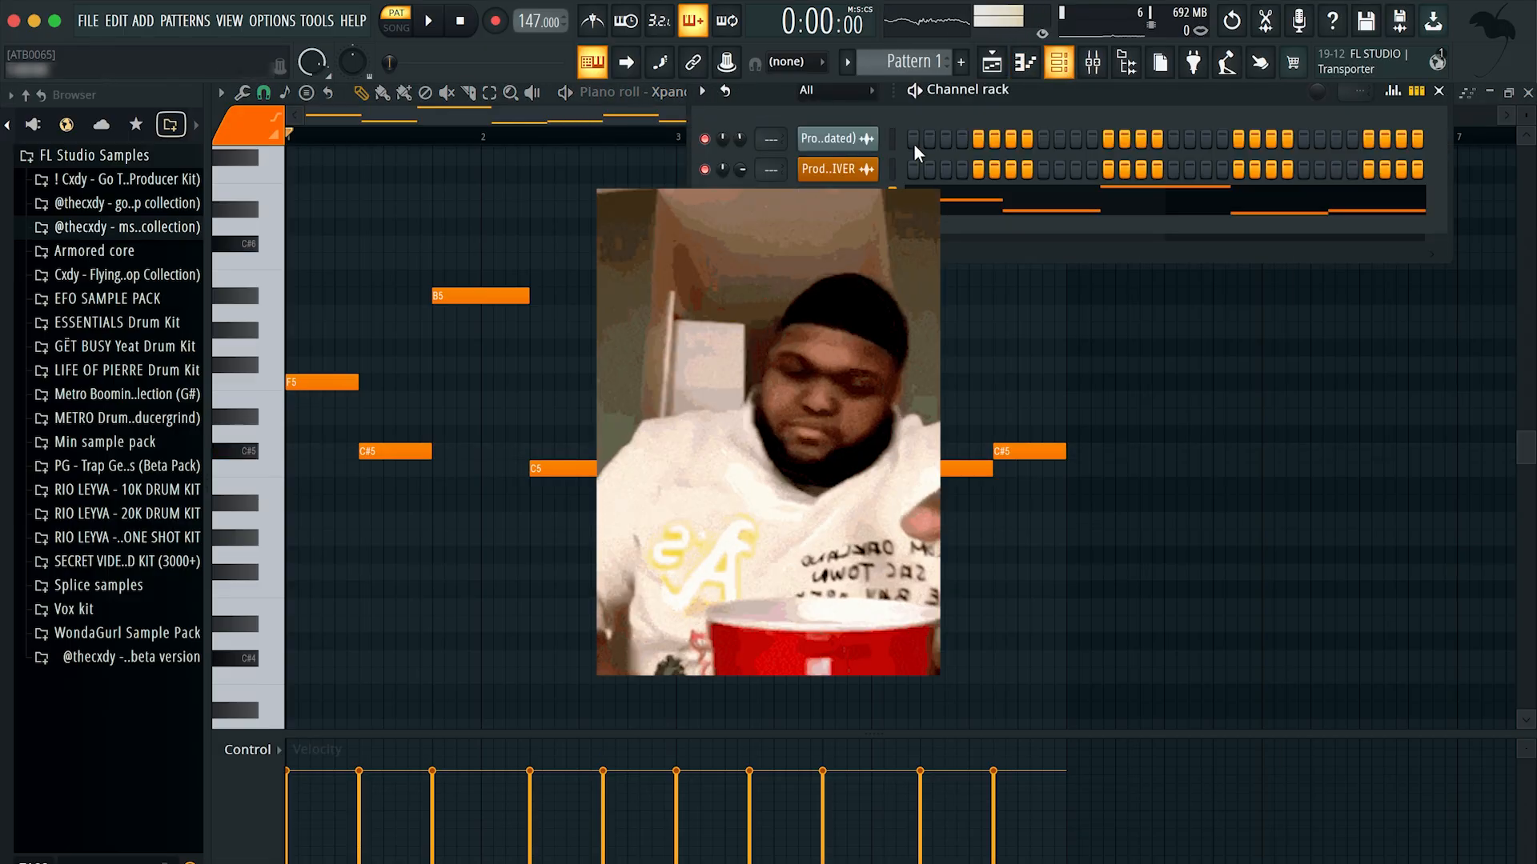
left_click(837, 168)
left_click_drag(559, 98, 757, 98)
left_click(722, 636)
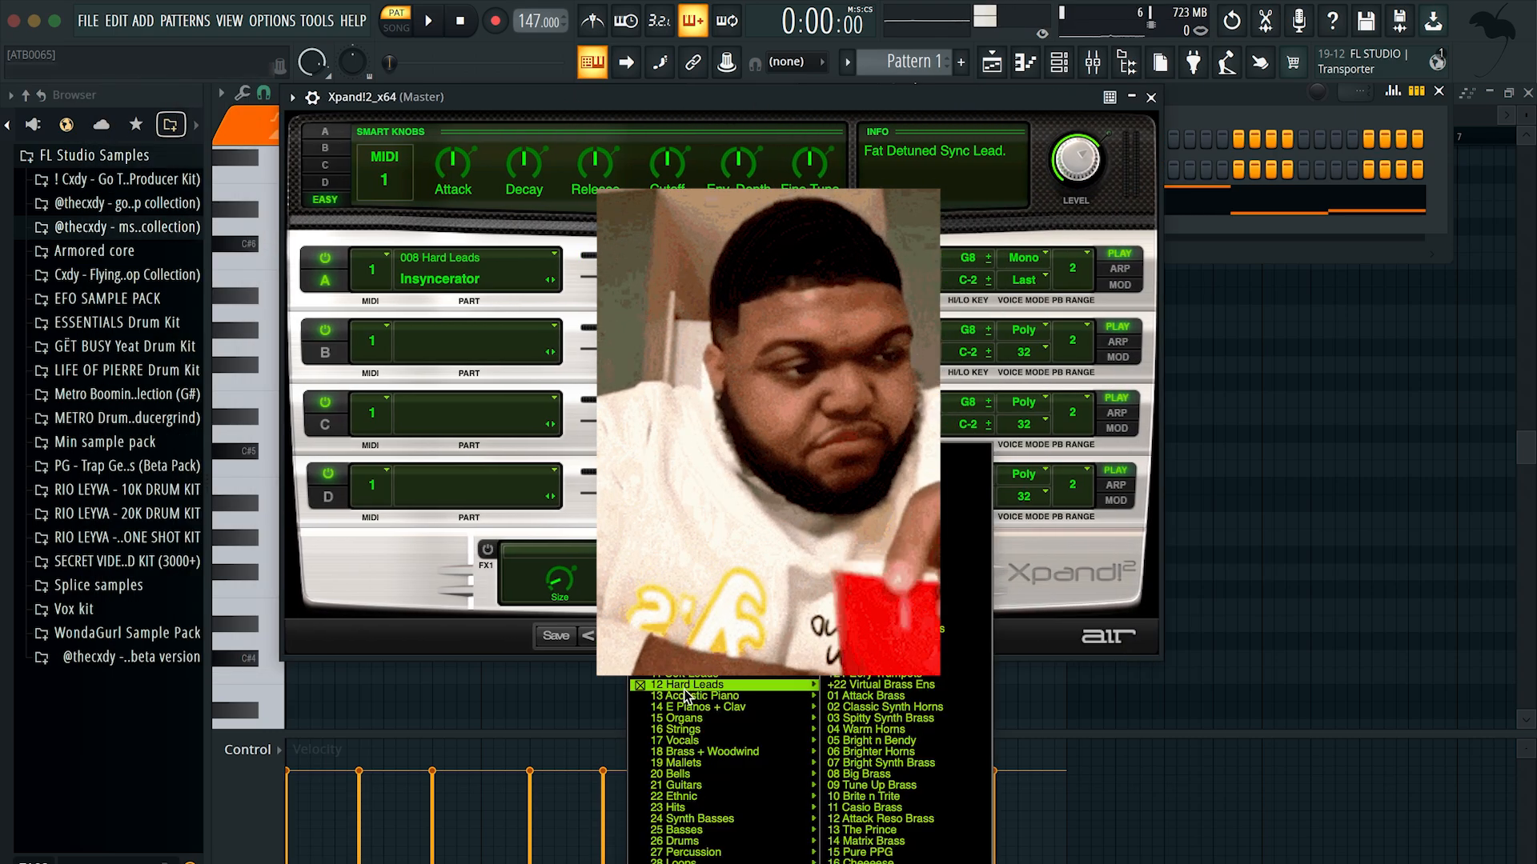
left_click(337, 659)
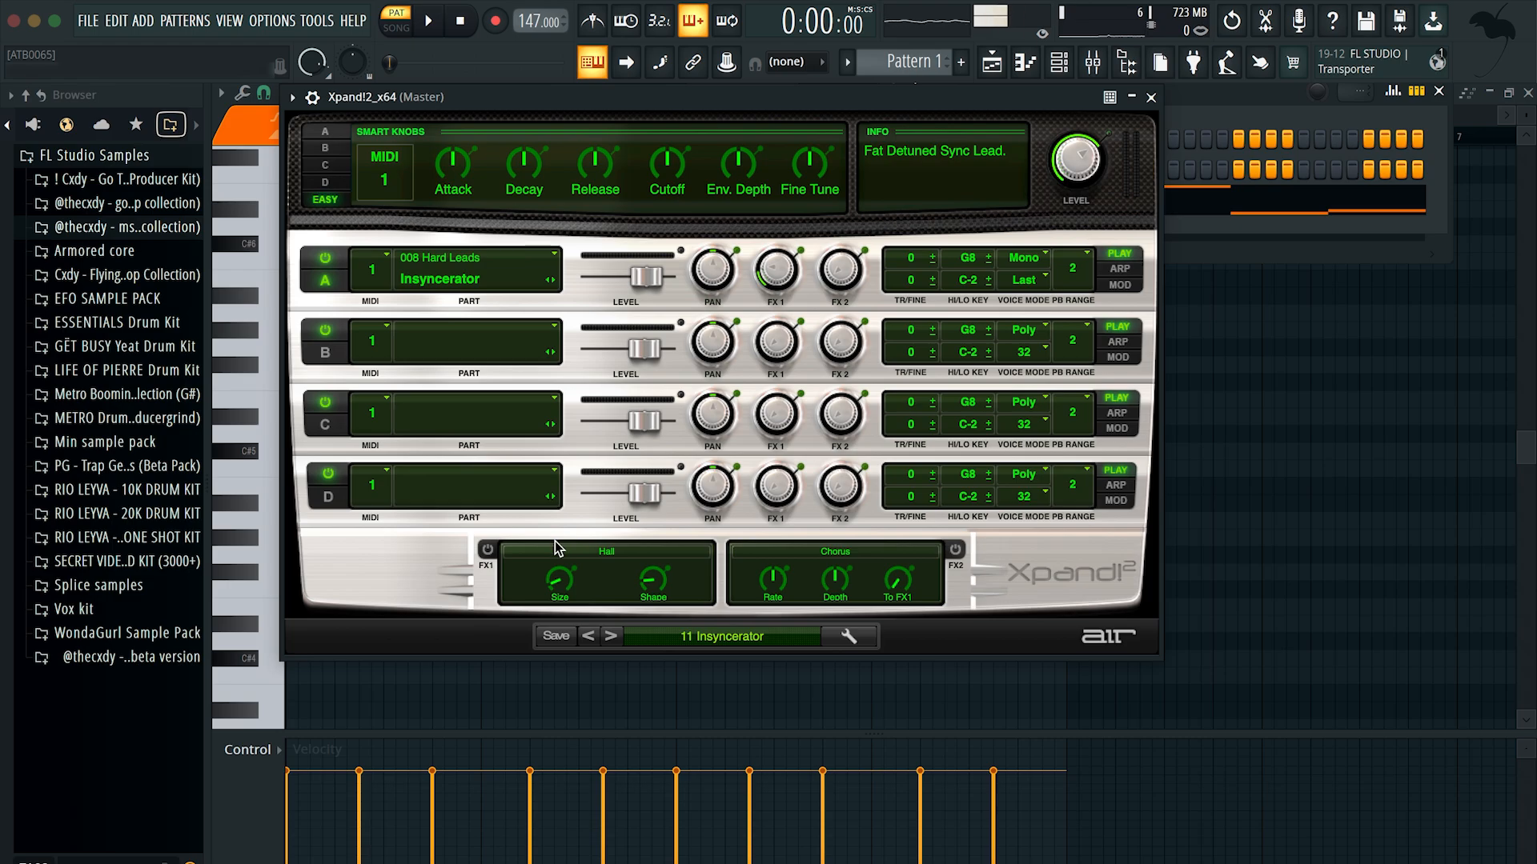
left_click(717, 645)
mouse_move(675, 675)
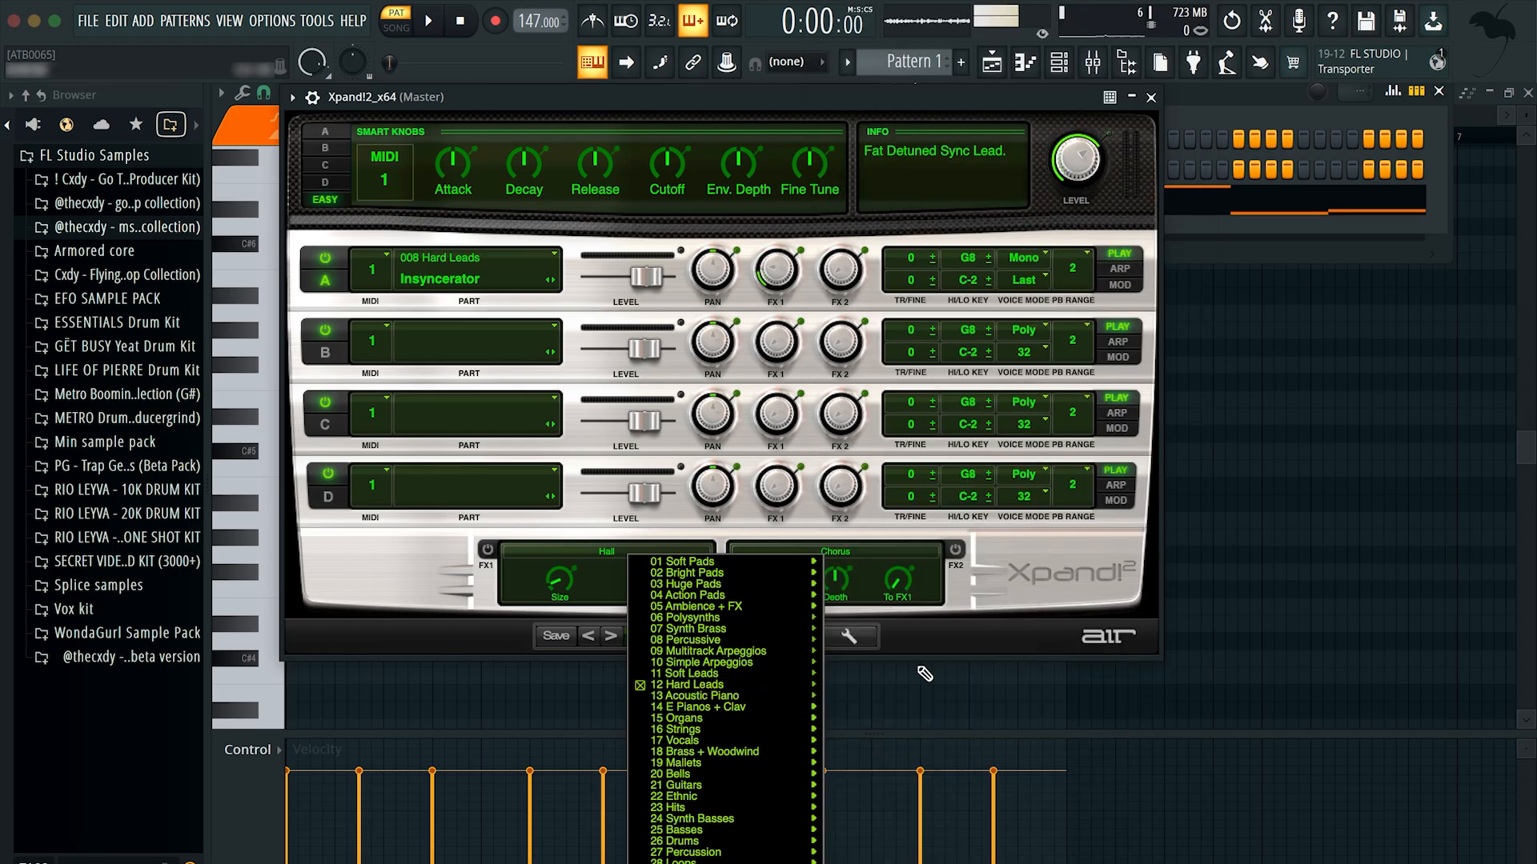
mouse_move(755, 689)
left_click(1075, 41)
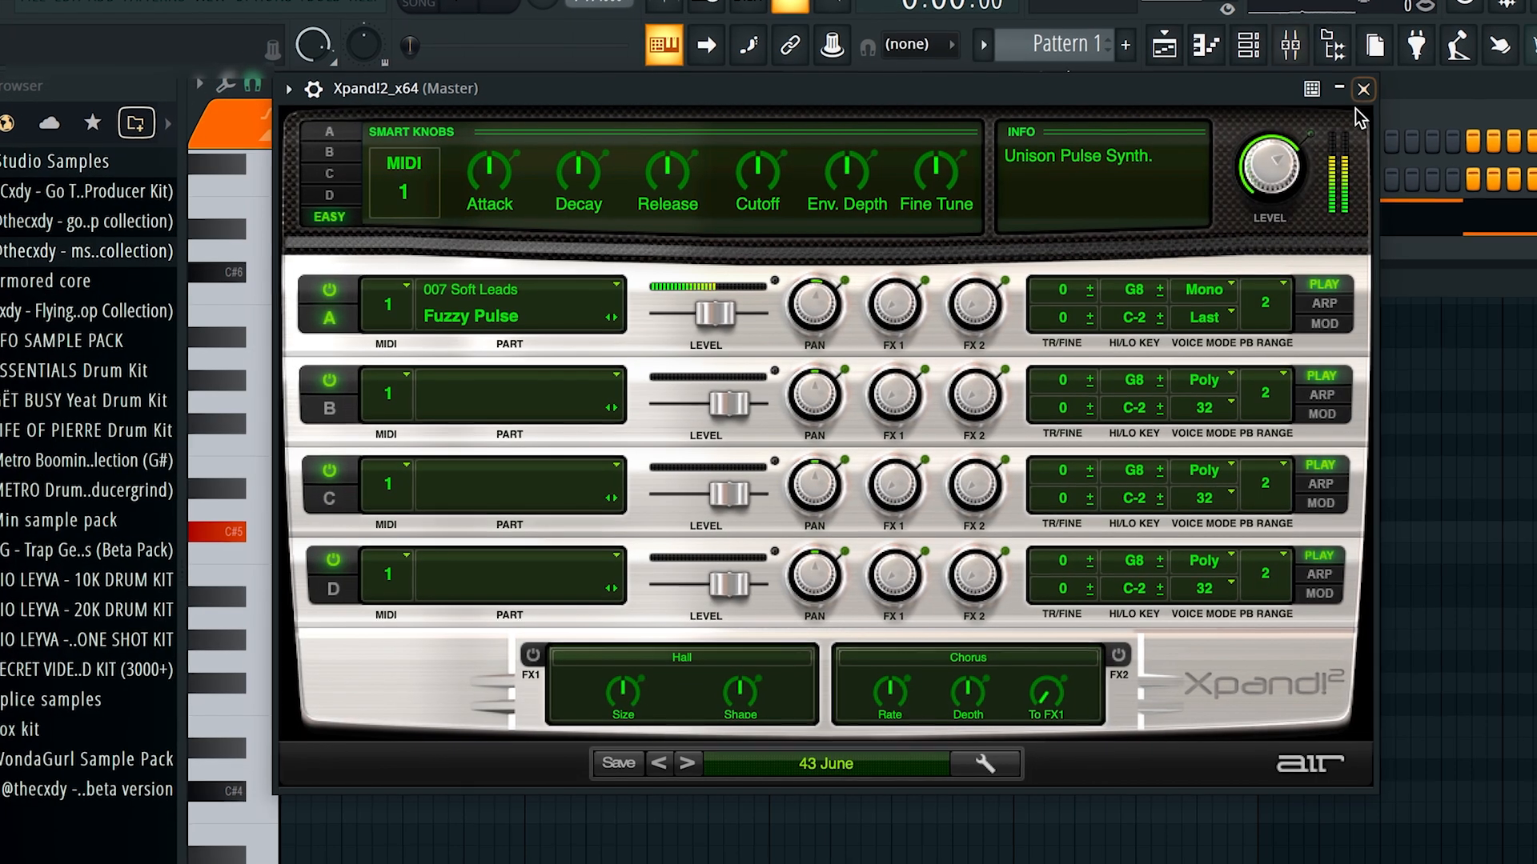
Step: Look through the 12 Hard Leads presets in Xpand!2 while the melody plays
left_click(1352, 94)
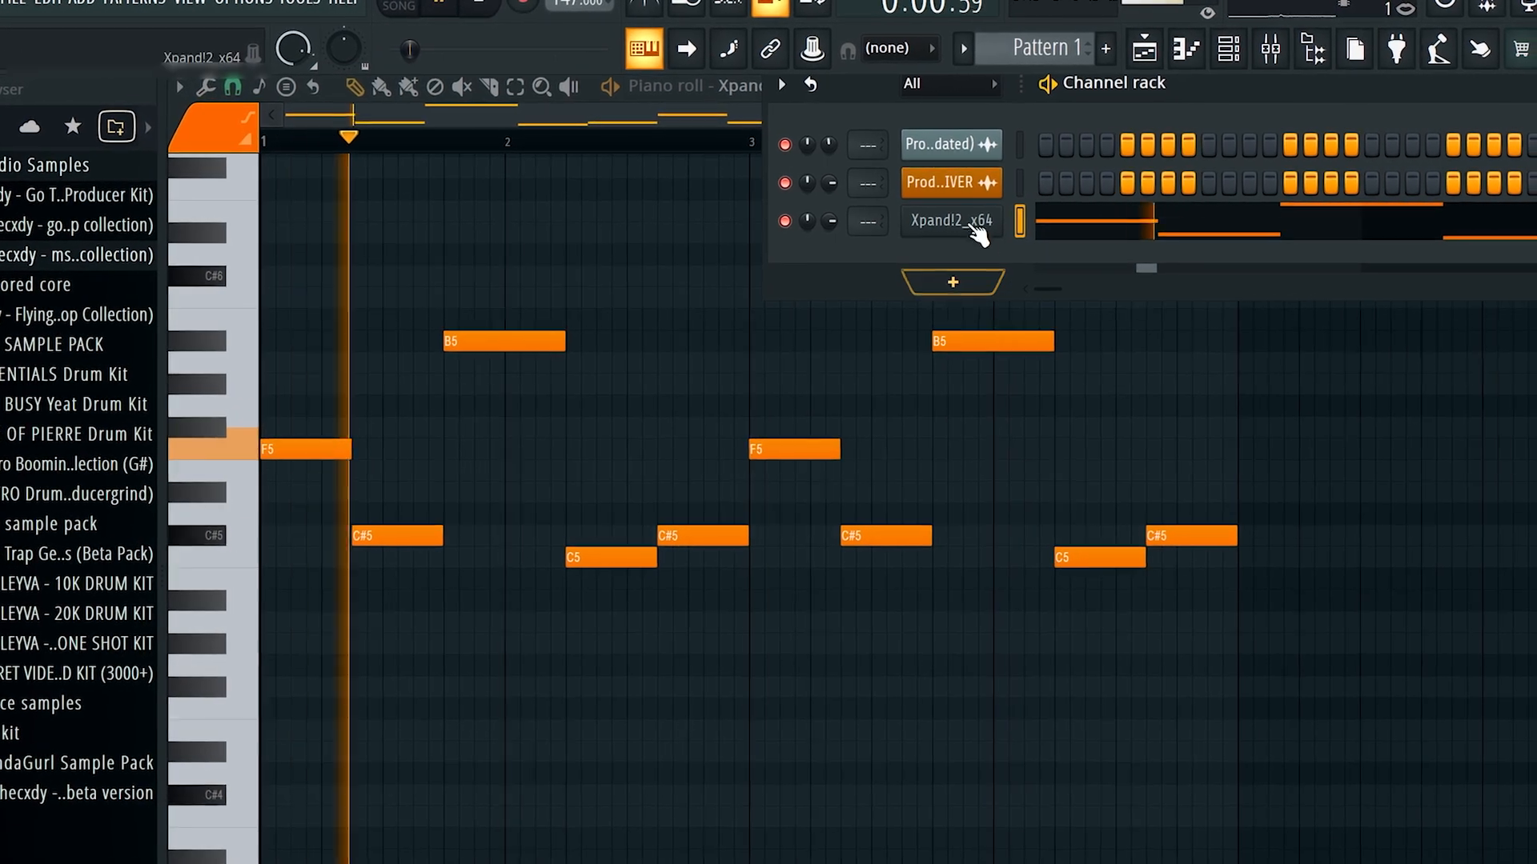
left_click(976, 231)
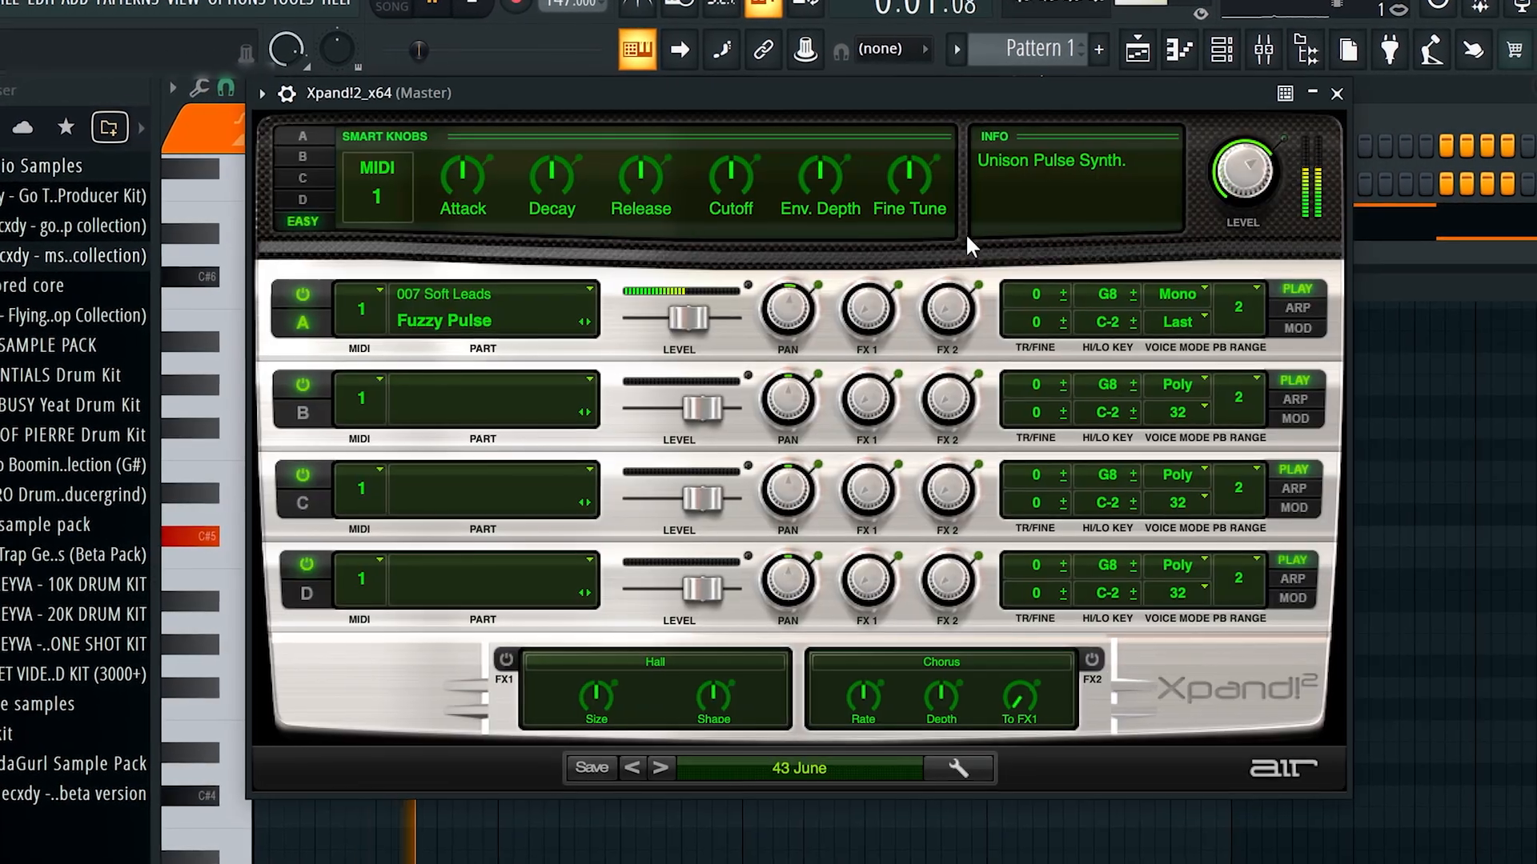
left_click(712, 784)
mouse_move(700, 856)
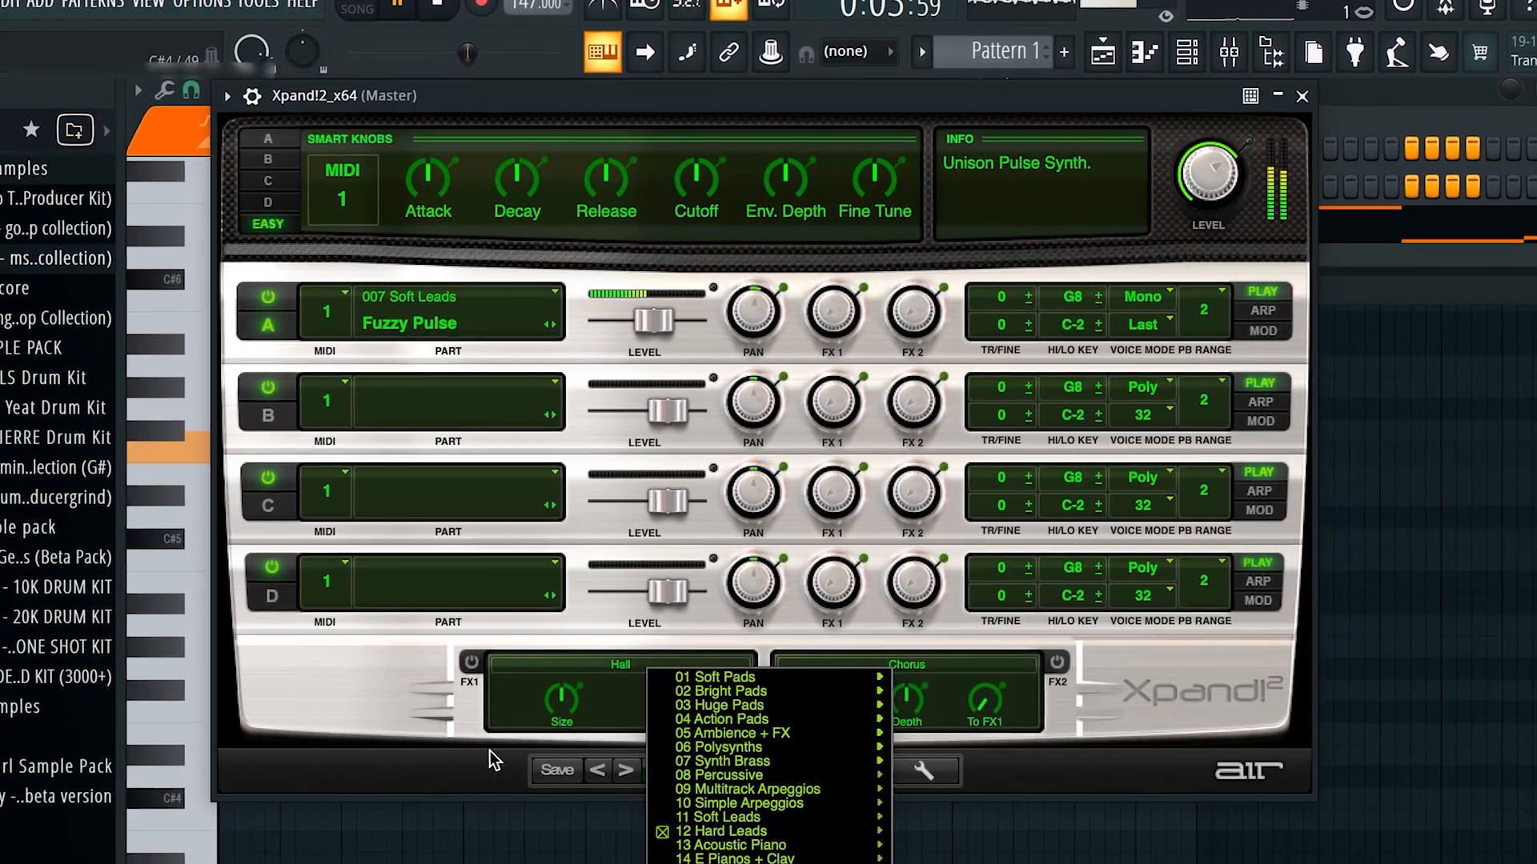
left_click(504, 753)
Step: Step back through the Hard Leads presets from 44 Lead Vocal to 32 Saw Stack 2 during playback, and close the synth
left_click(638, 770)
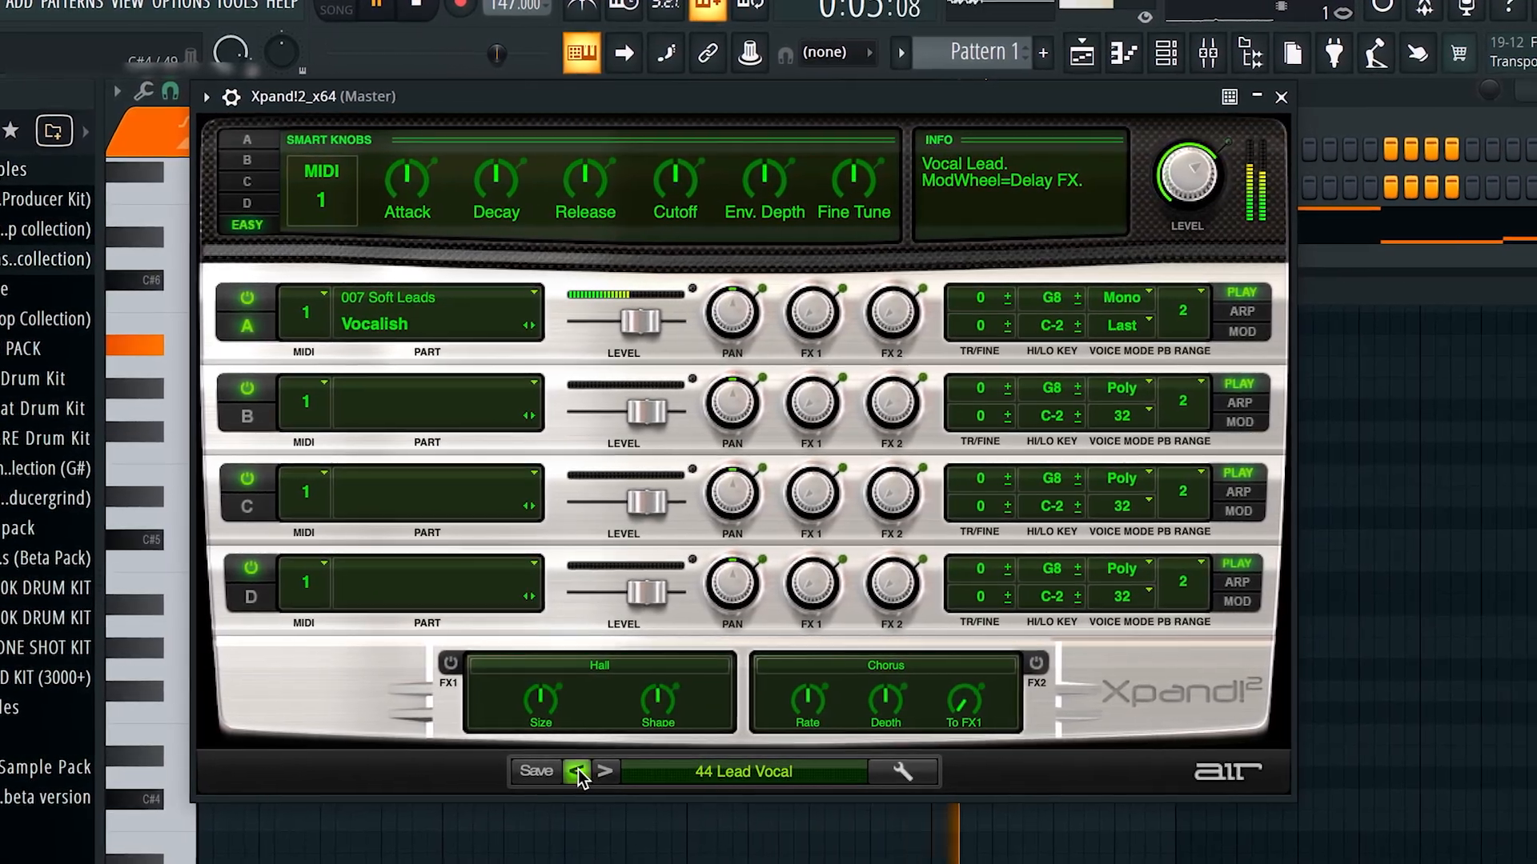
left_click(586, 771)
left_click(586, 771)
left_click(586, 771)
left_click(555, 772)
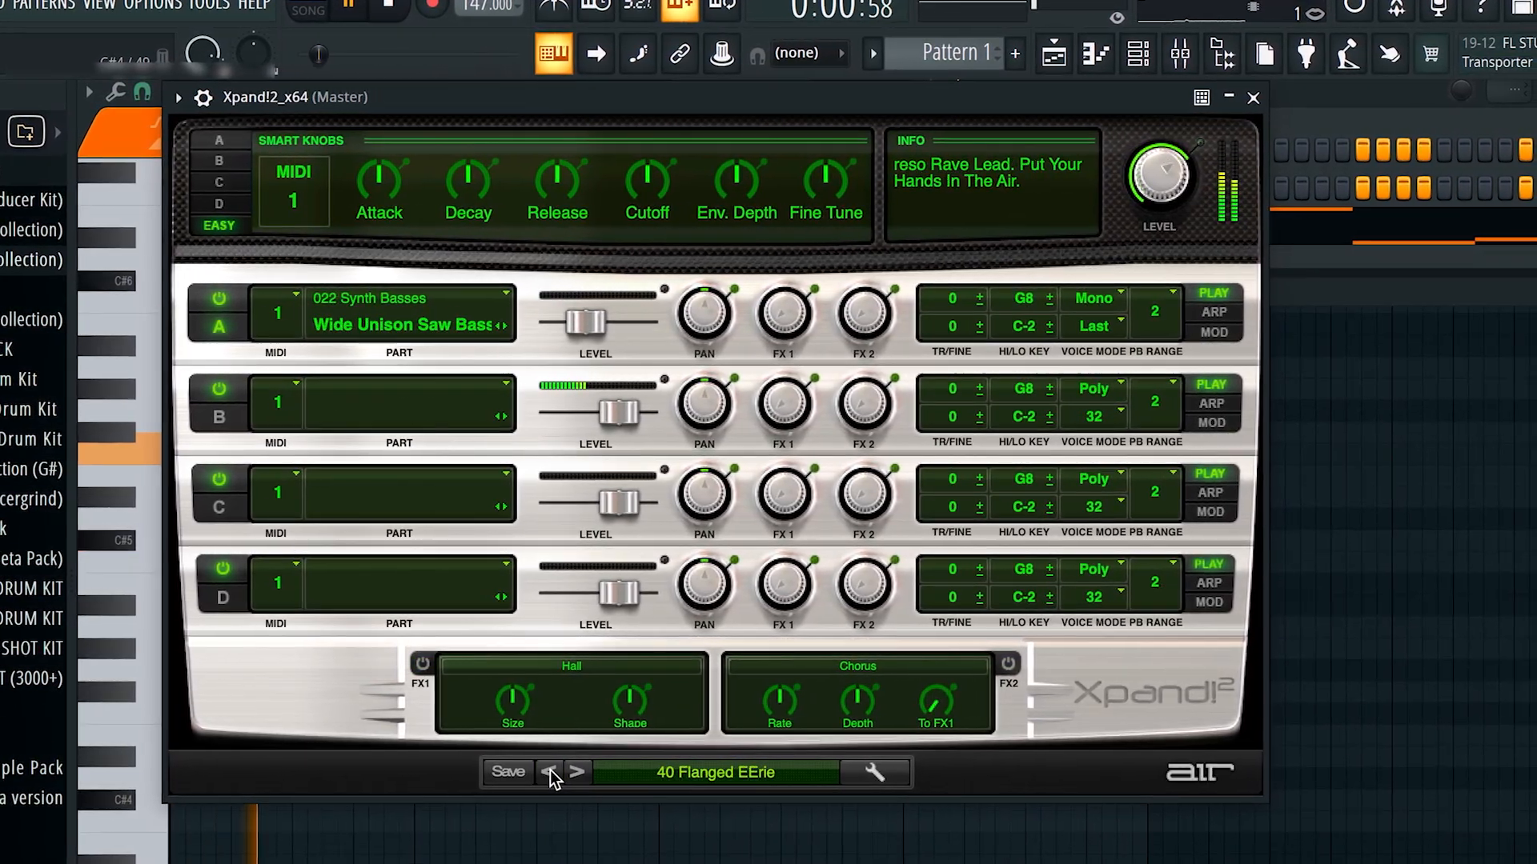
left_click(556, 771)
left_click(555, 771)
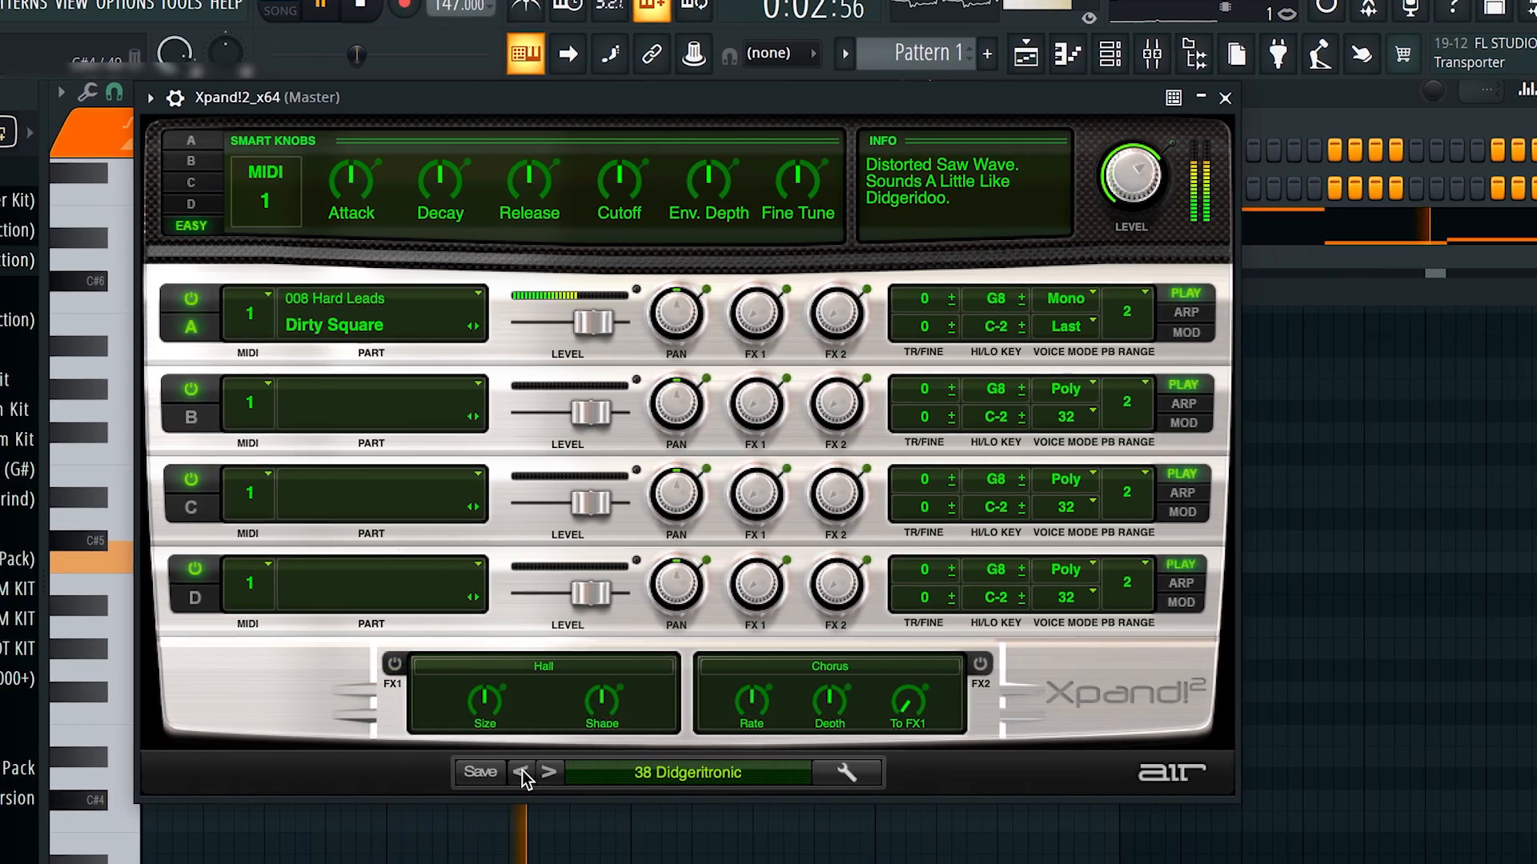
left_click(529, 772)
left_click(500, 771)
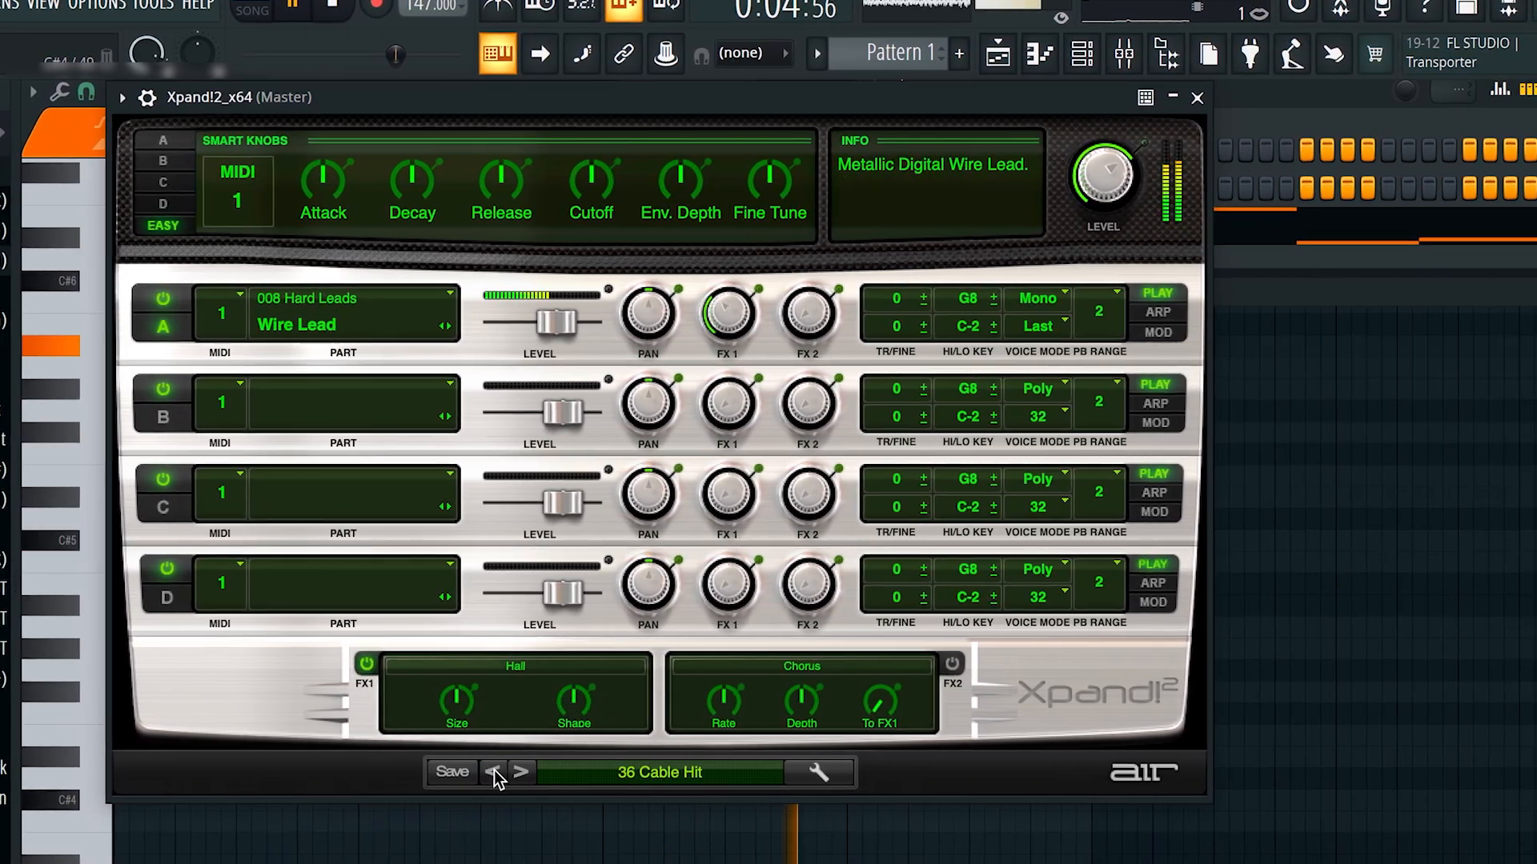
left_click(500, 772)
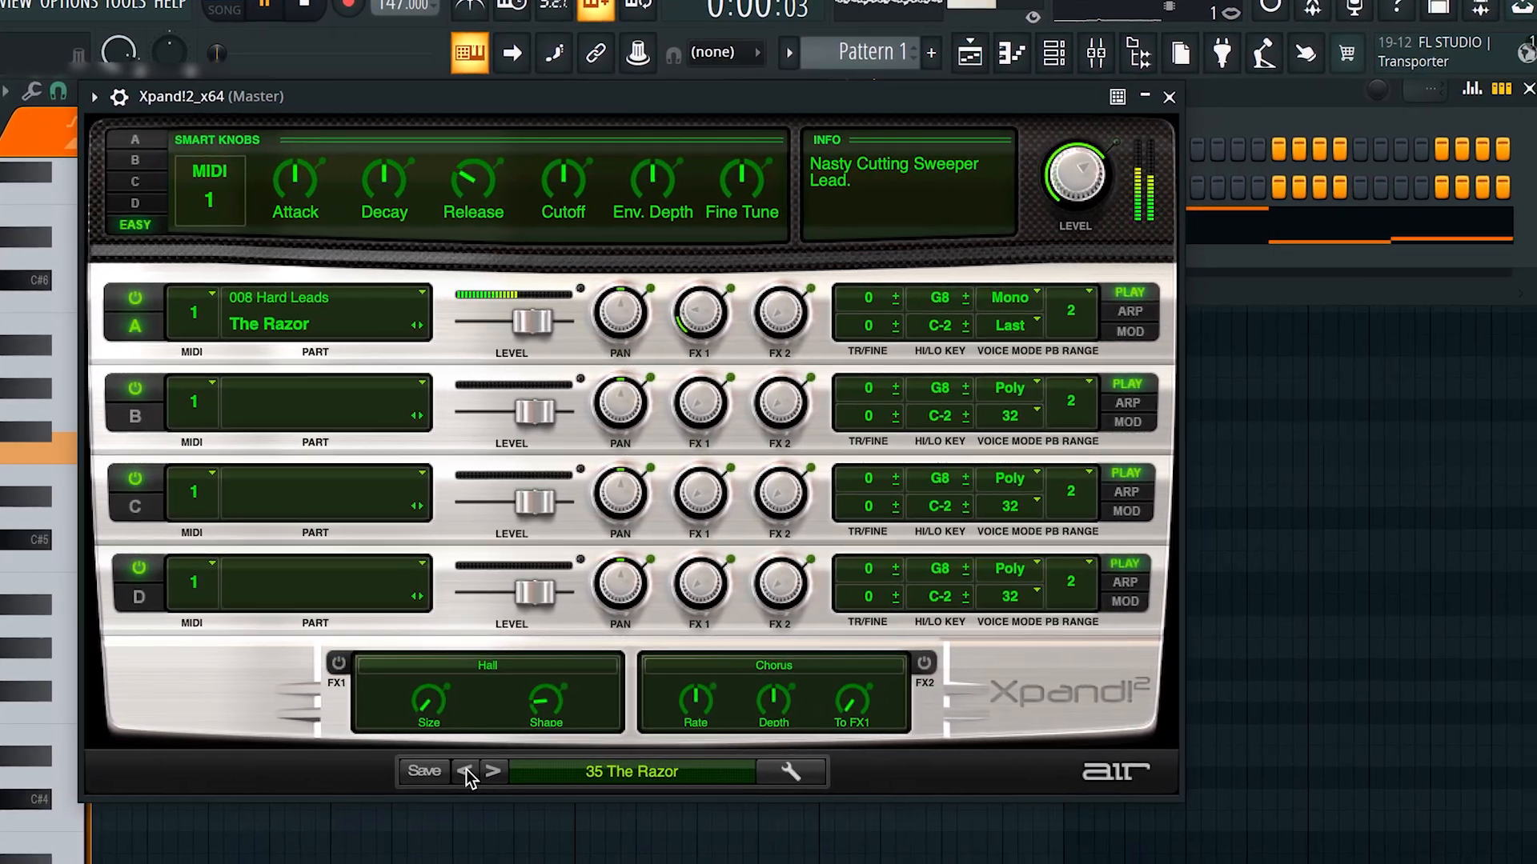
left_click(445, 771)
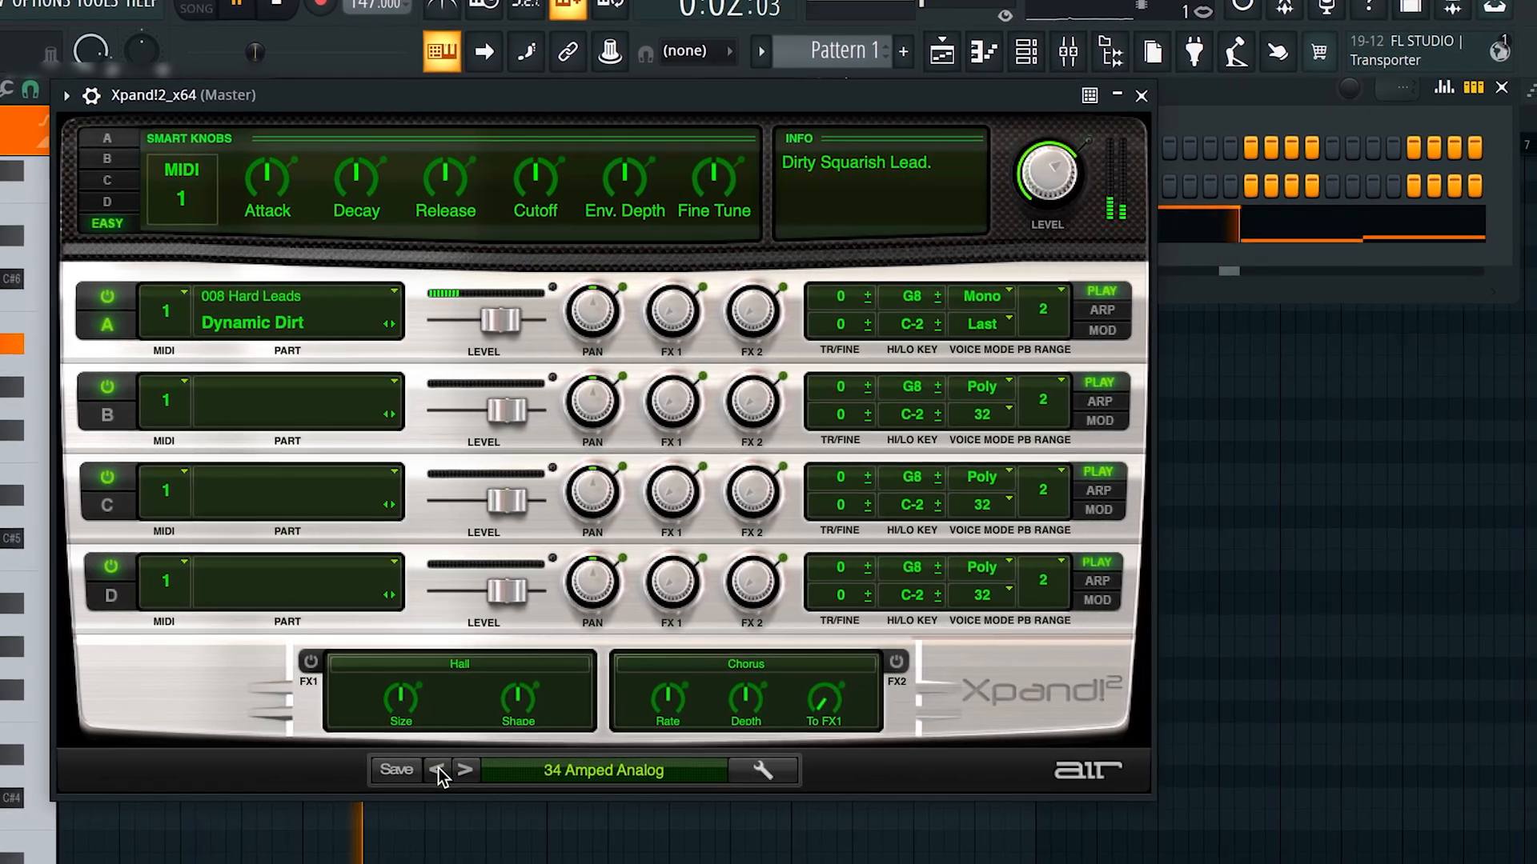
left_click(445, 770)
left_click(417, 770)
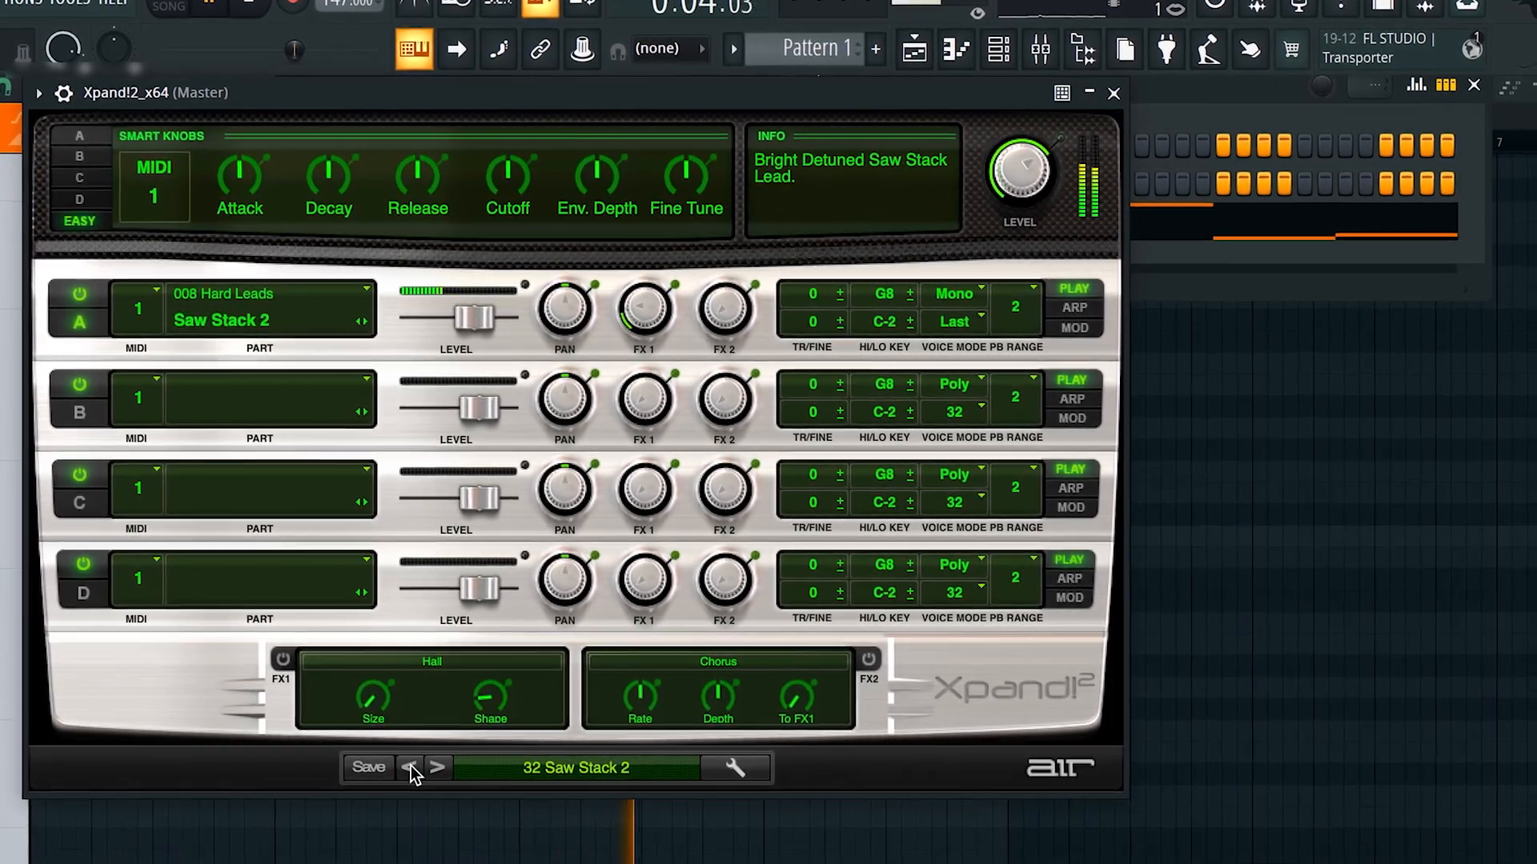
left_click(1094, 91)
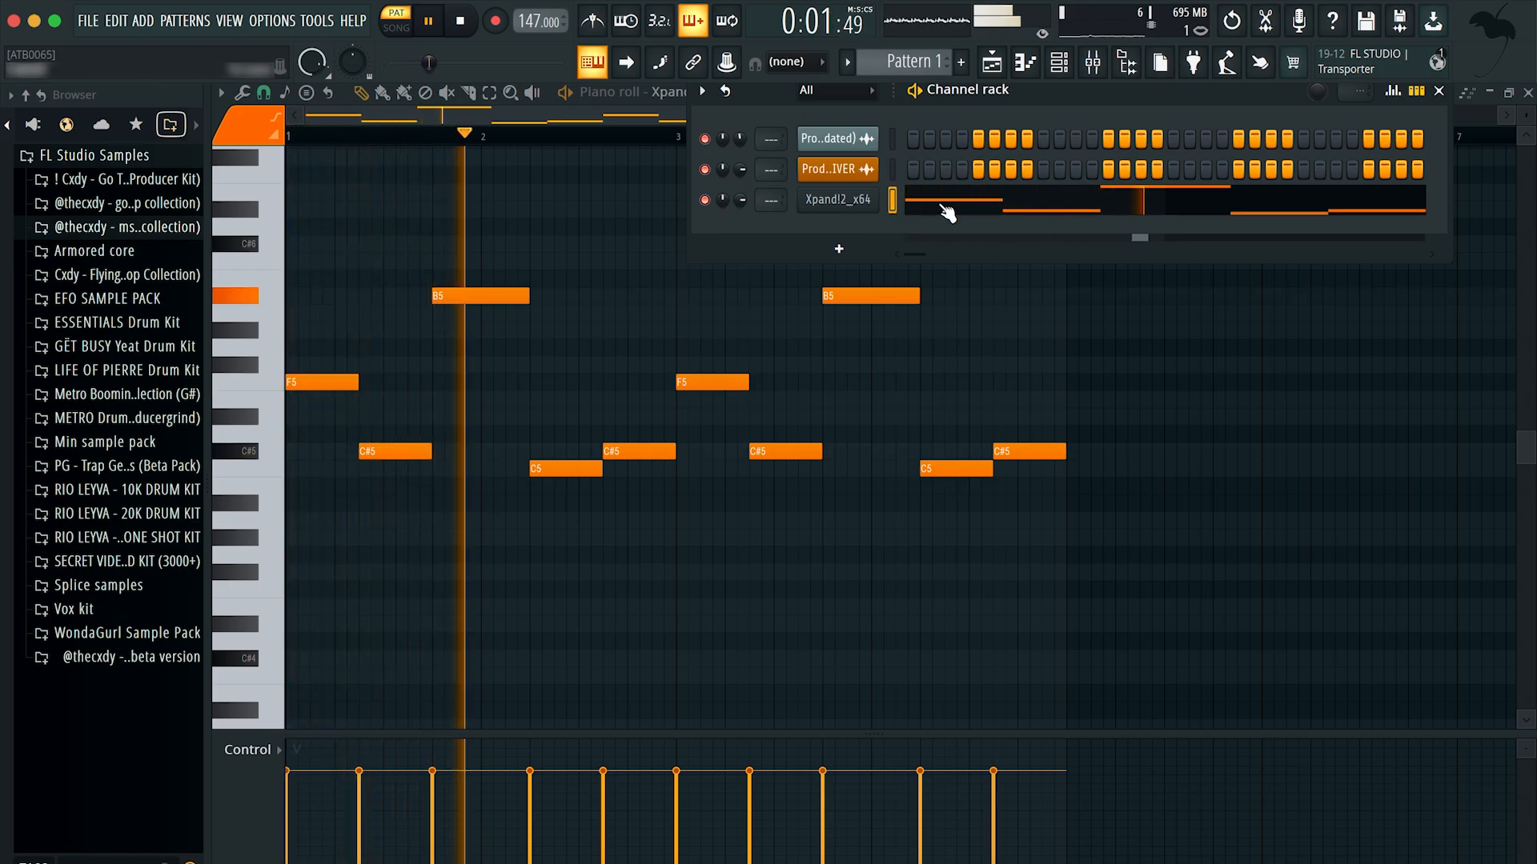
key("space")
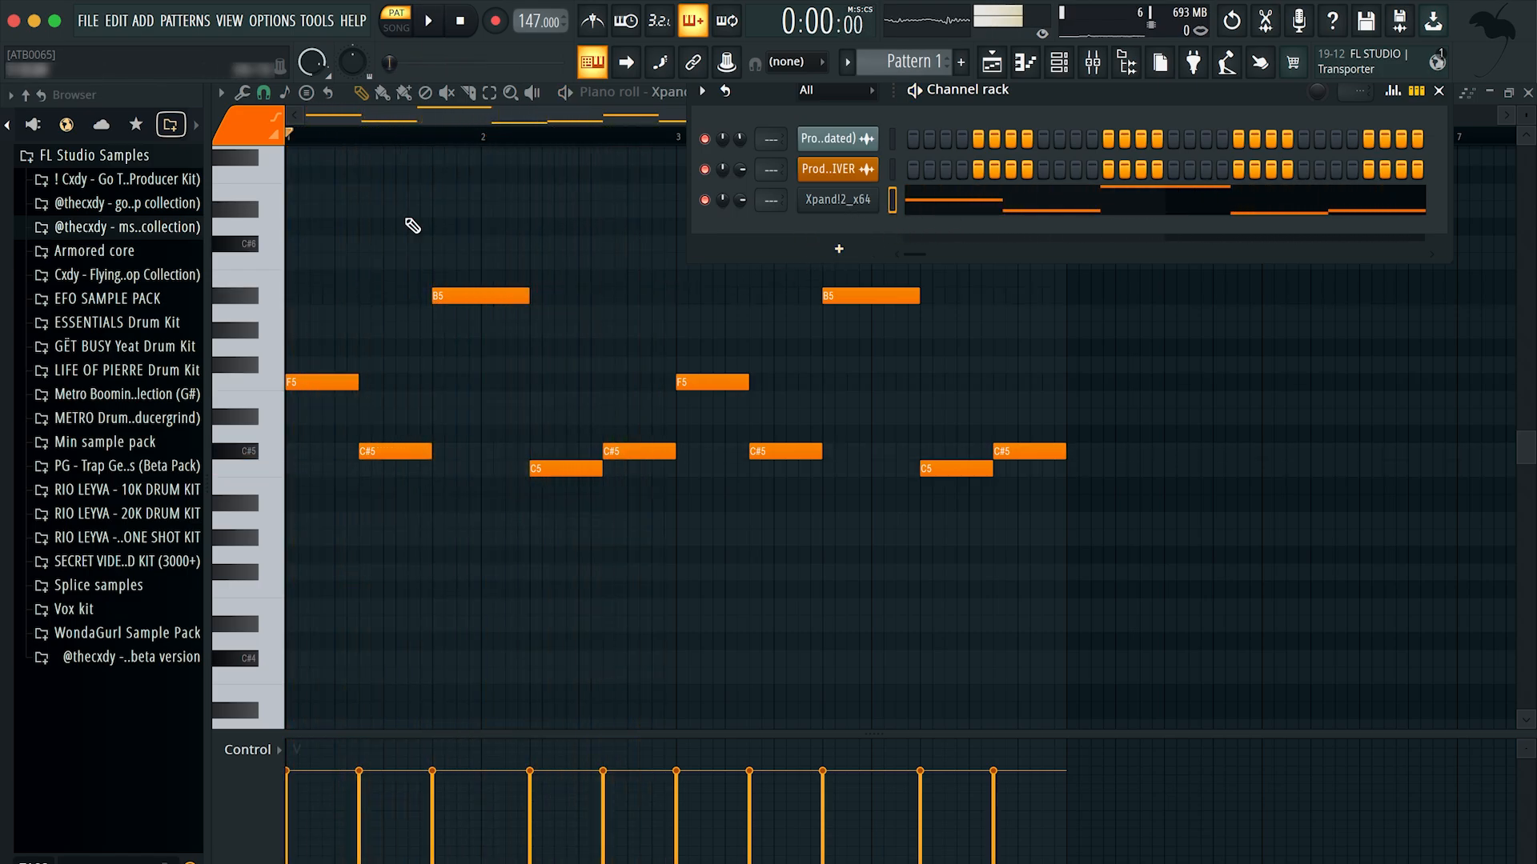
Step: Hide the channel rack and replay the Xpand!2 melody in the piano roll
key("F6")
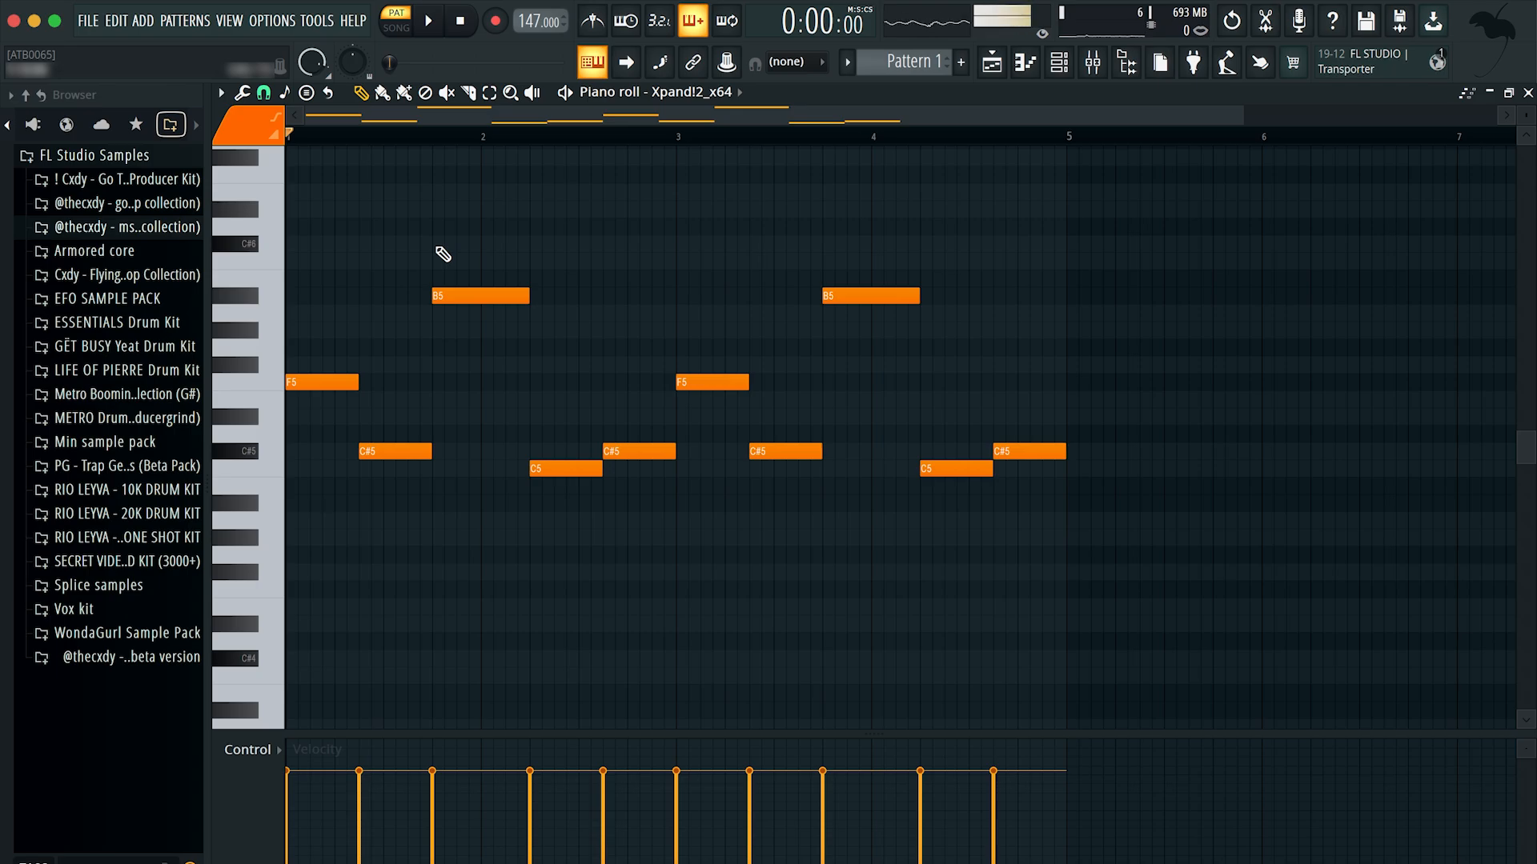
key("space")
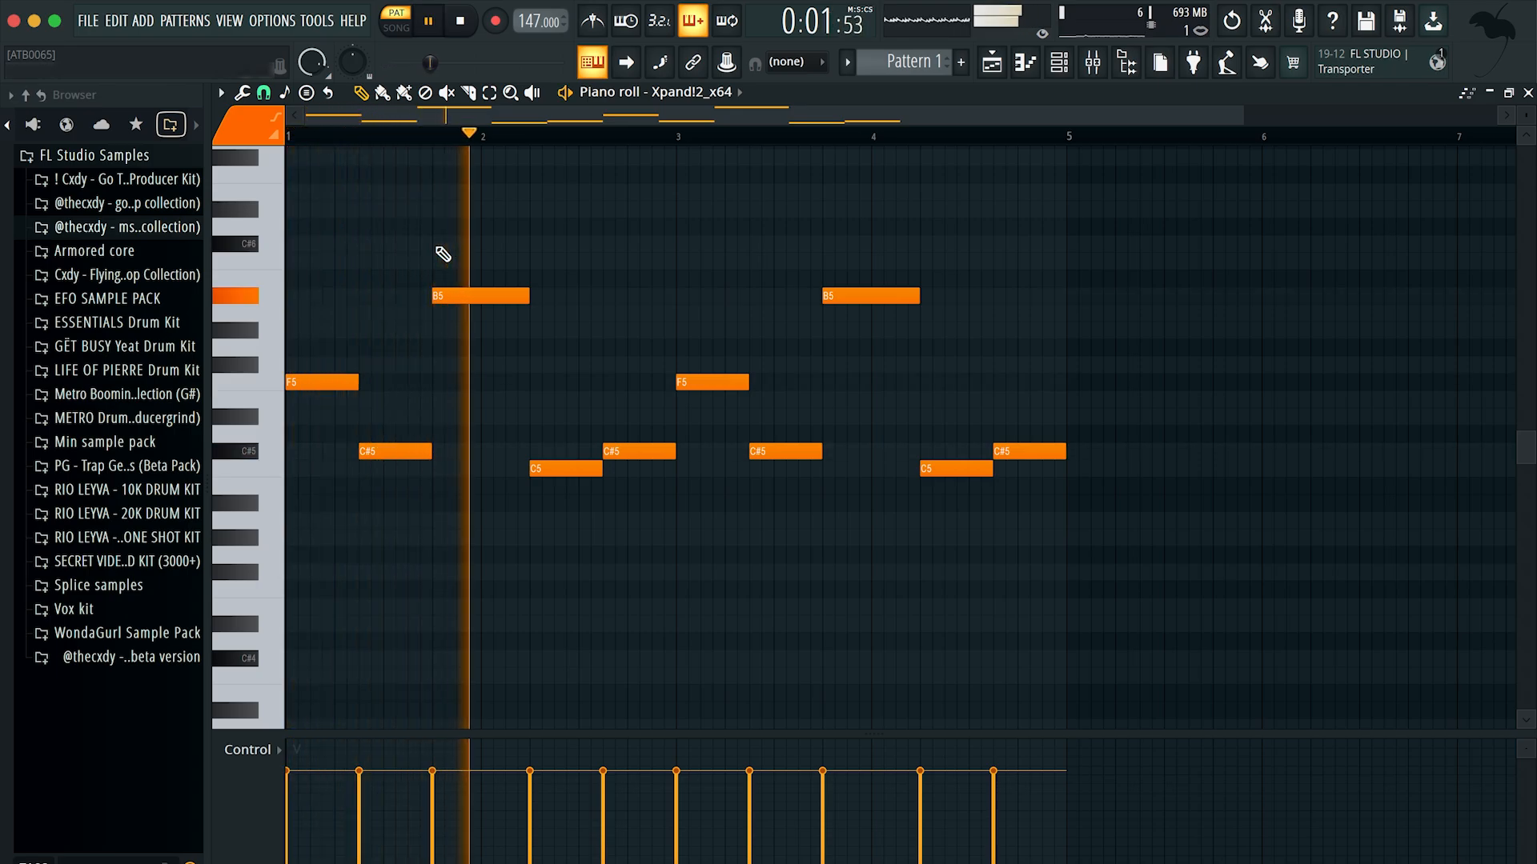
key("space")
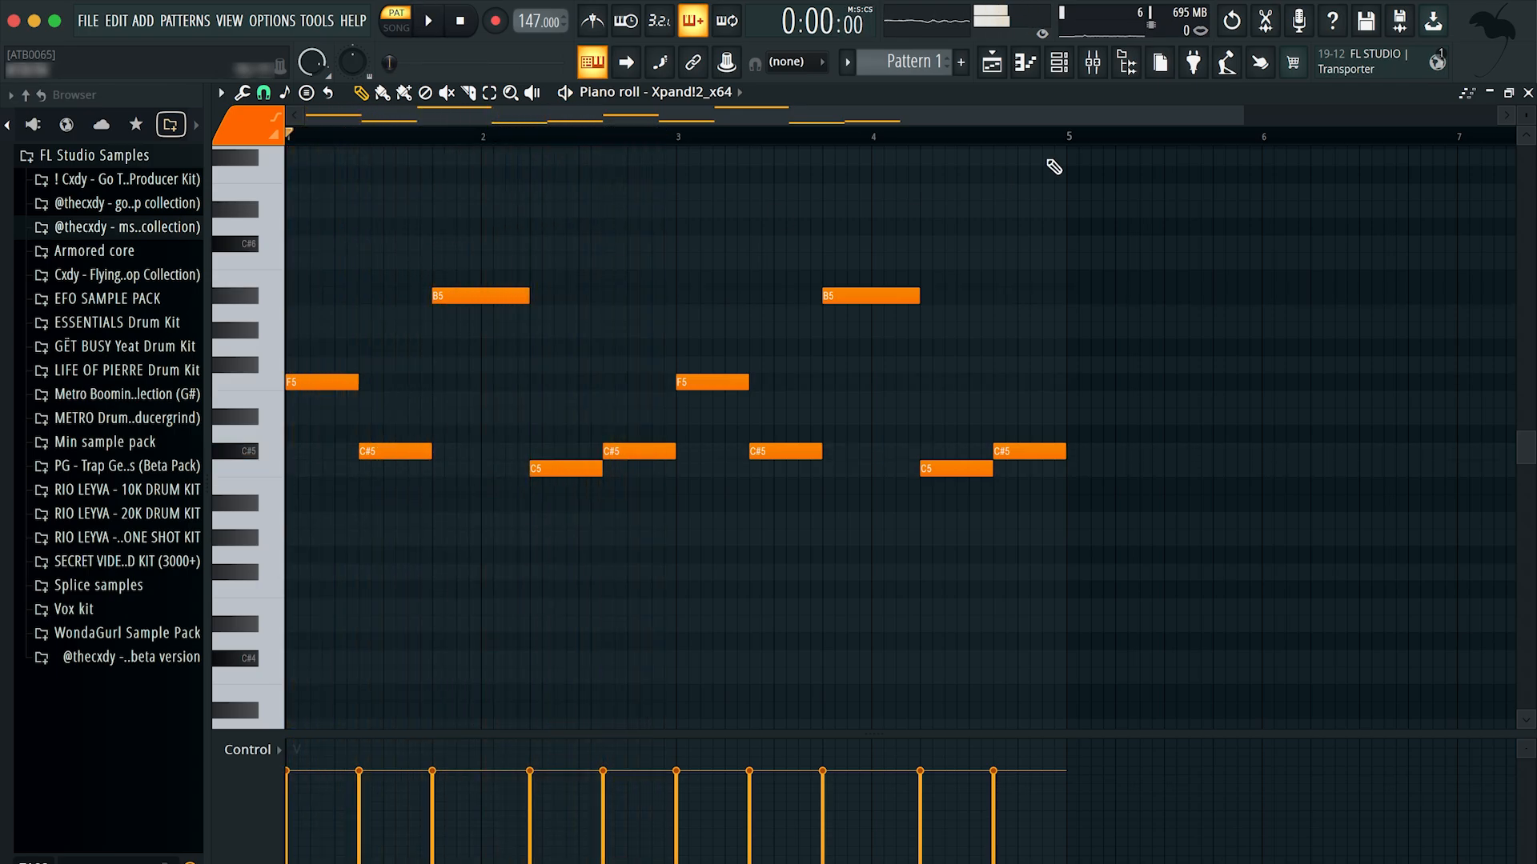
Step: Place a Pattern 1 clip at bar 1 on Track 1 of the playlist and show the channel rack
left_click(992, 66)
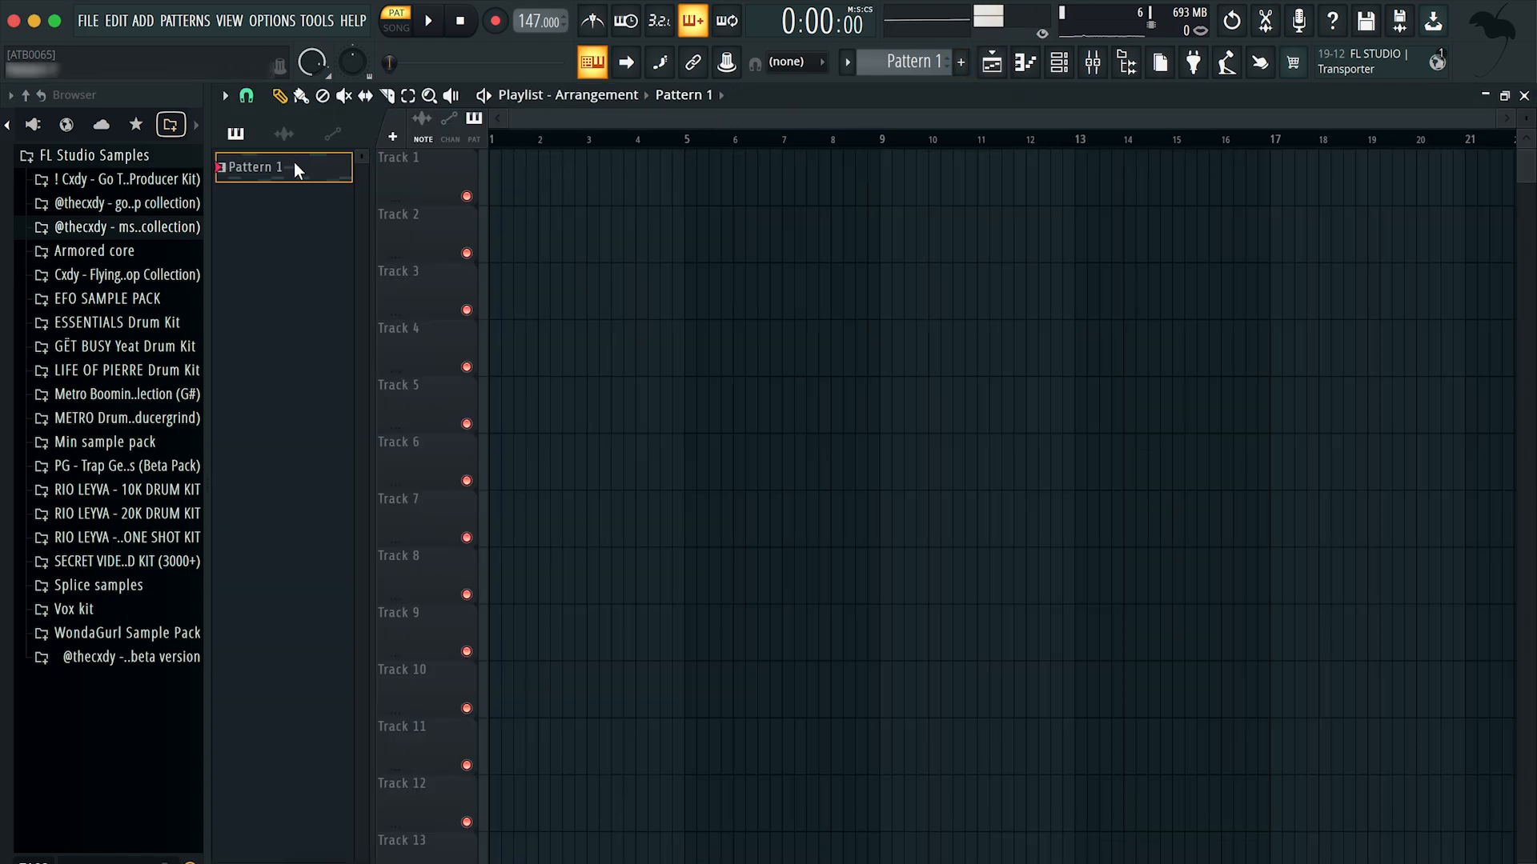
left_click_drag(296, 170, 552, 171)
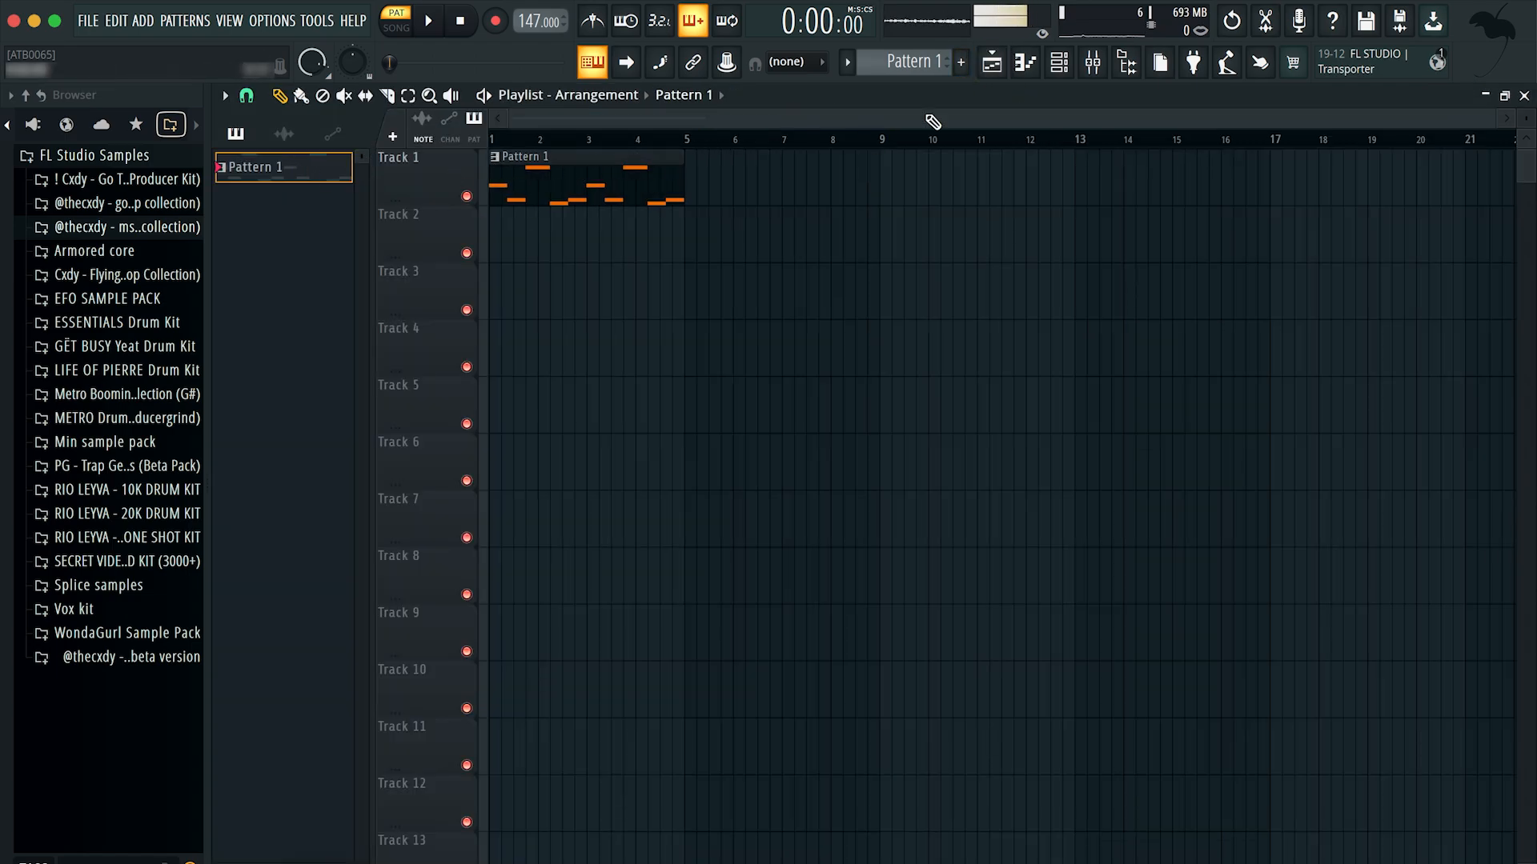
left_click(1064, 66)
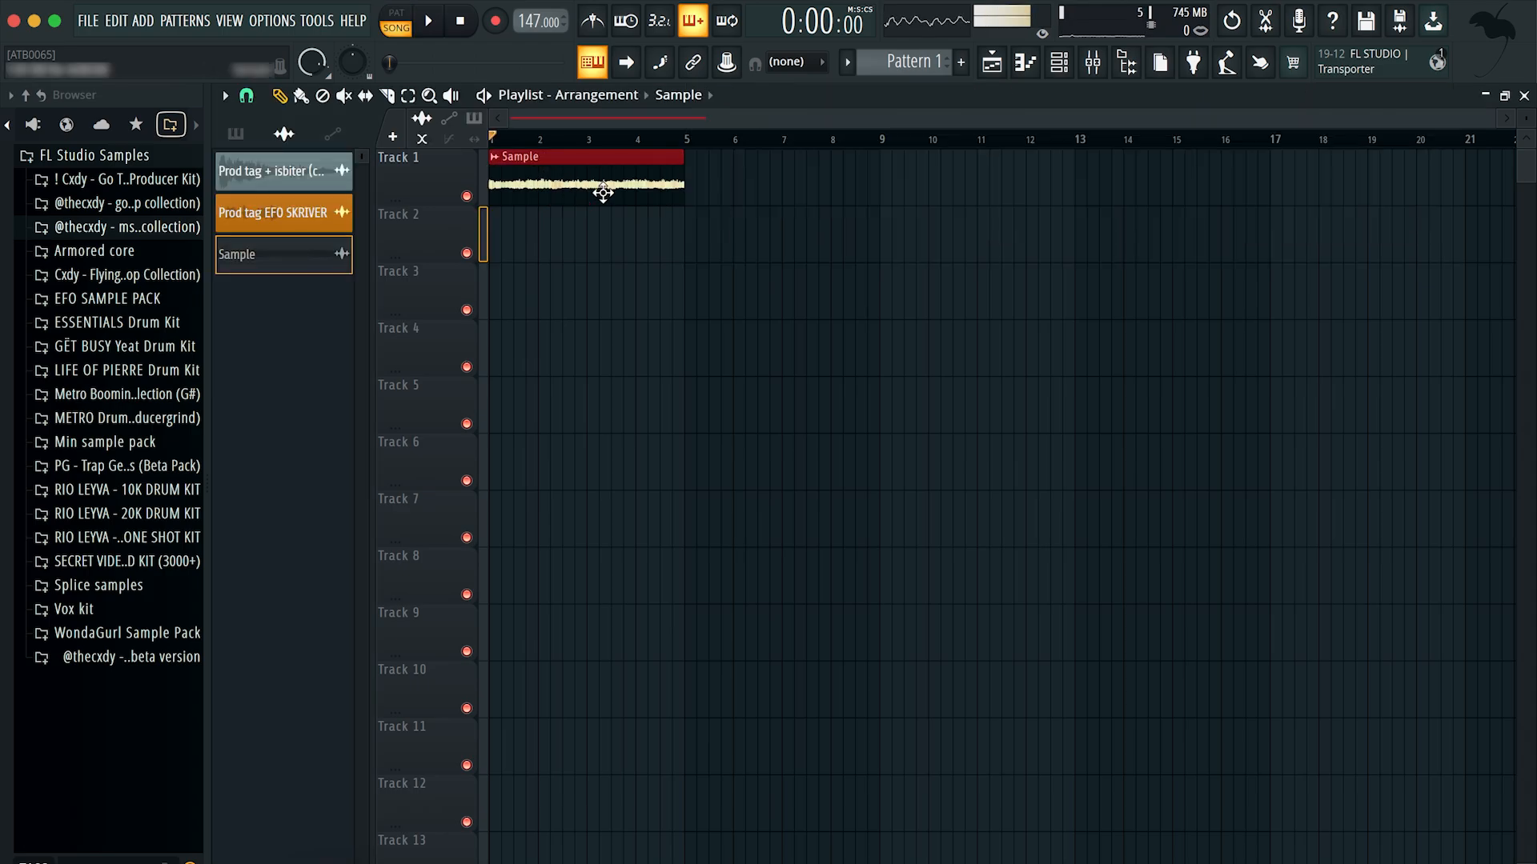
Step: Set the Sample audio clip's time stretching mode to Stretch and its pitch range to 3
double_click(603, 192)
left_click(809, 347)
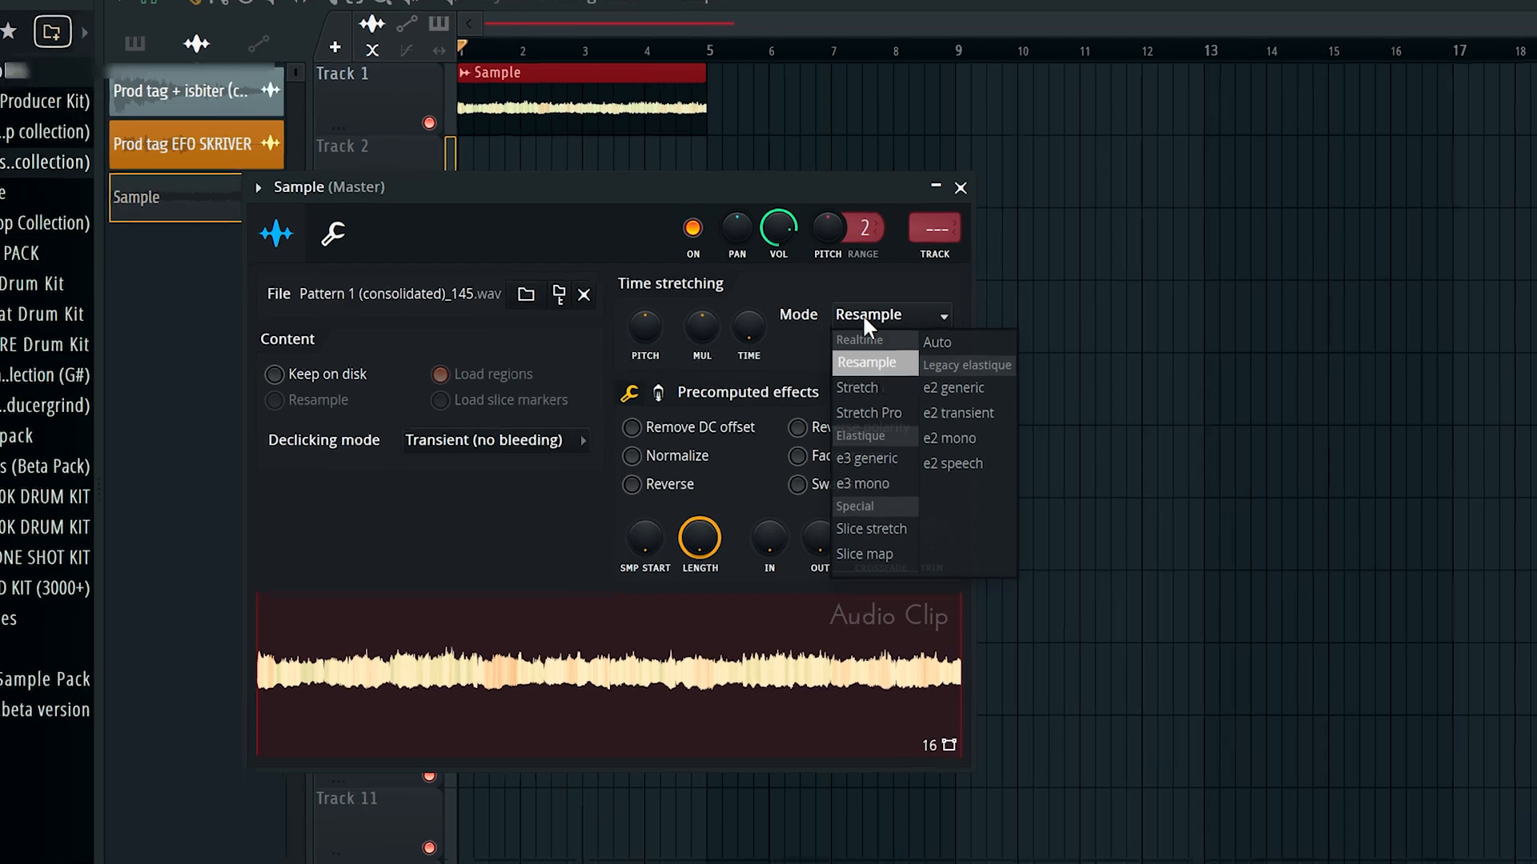
left_click(809, 406)
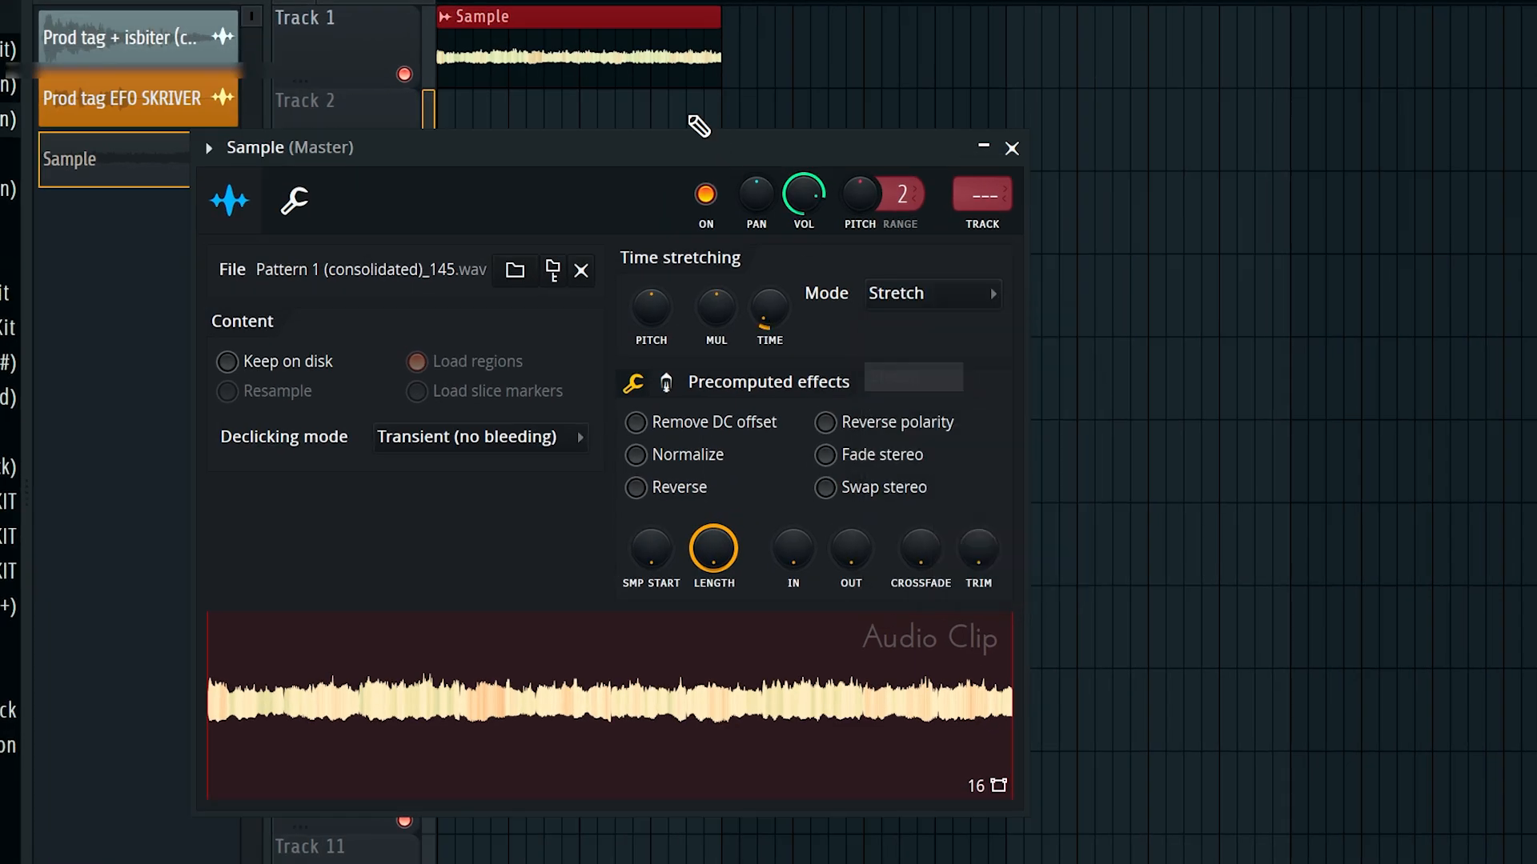
left_click_drag(696, 143, 1013, 143)
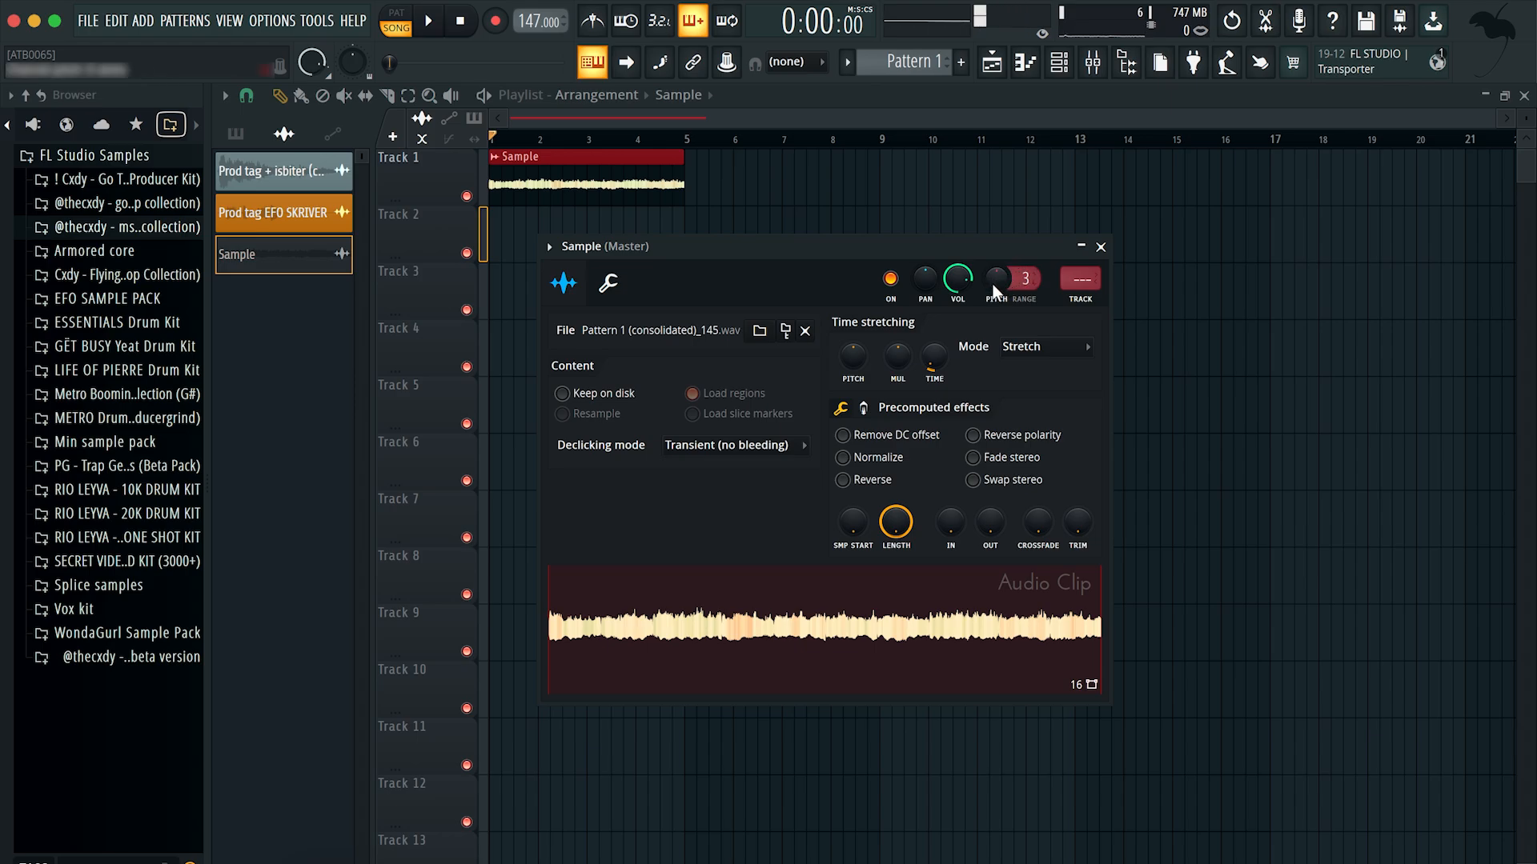
Step: Adjust the Sample clip's channel pitch and time-stretching pitch, and close its settings
left_click_drag(992, 284, 992, 320)
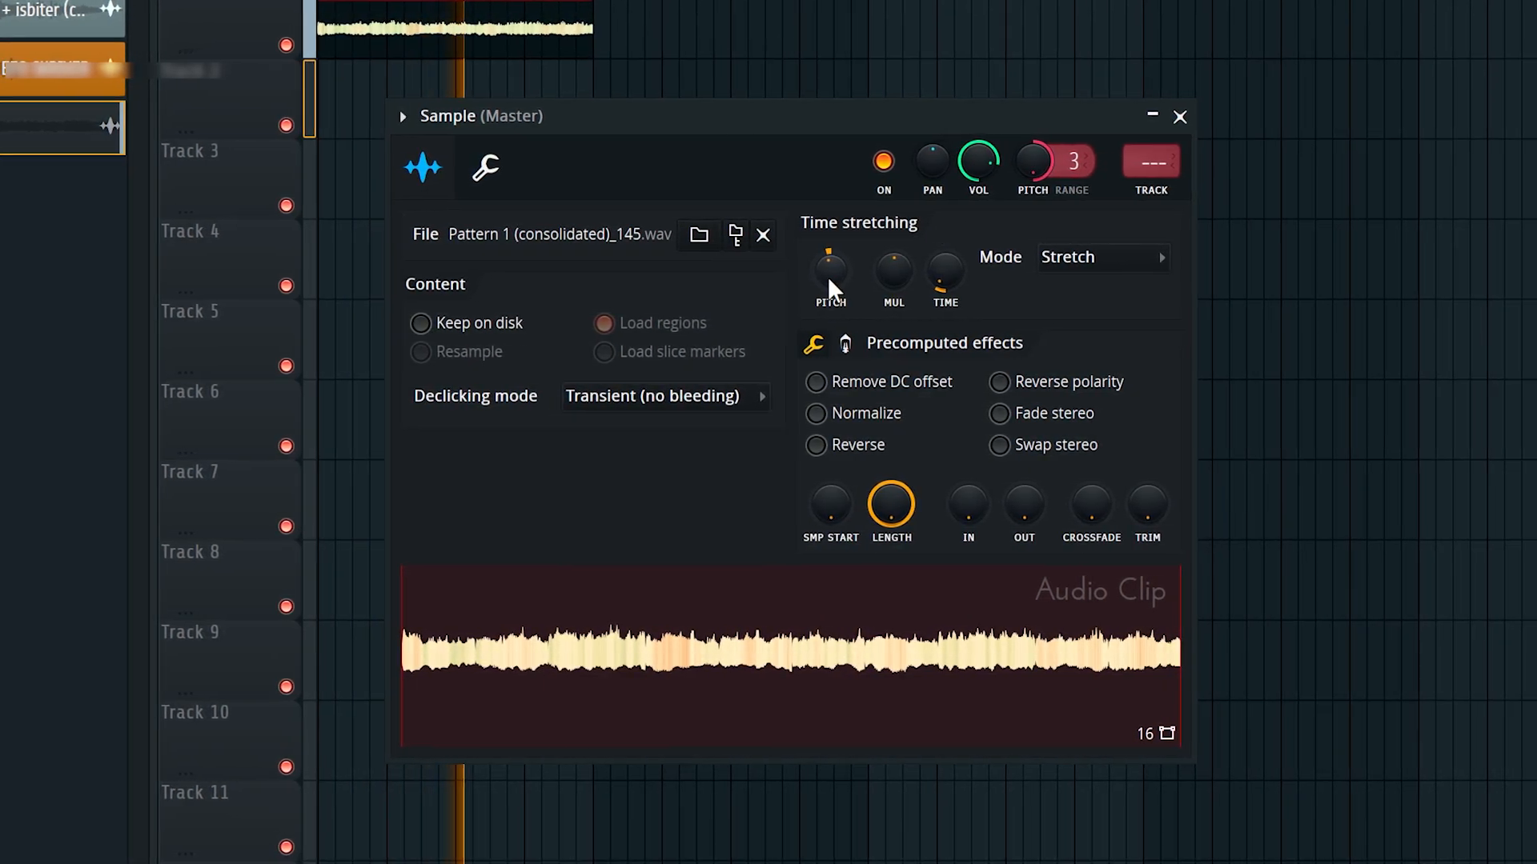
left_click_drag(829, 278, 798, 306)
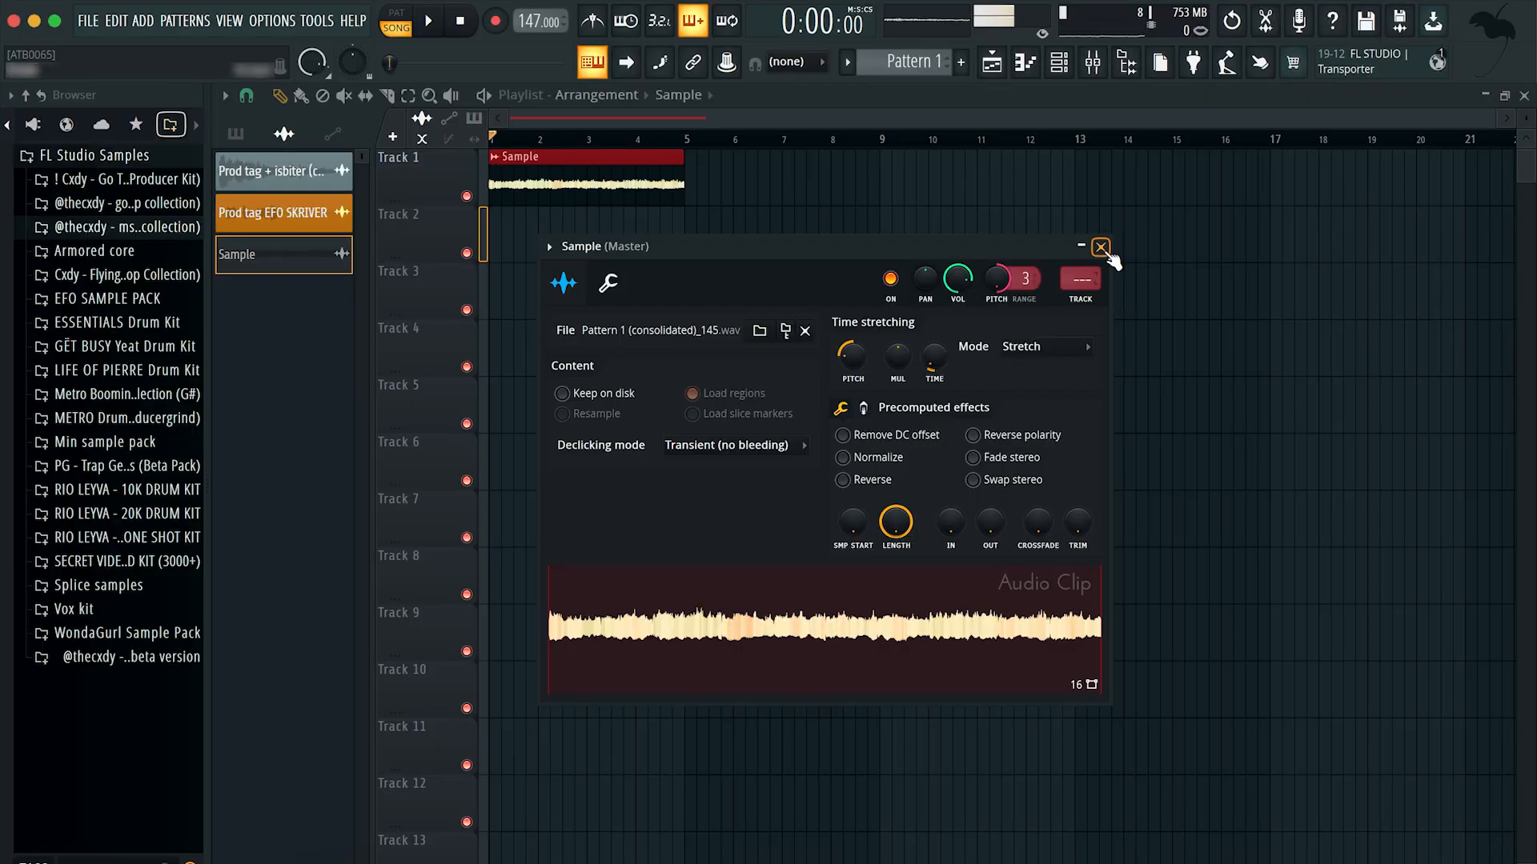
left_click(1053, 119)
Step: Return the playhead to the start, check the Sample clip's channel settings and play the clip
left_click(528, 137)
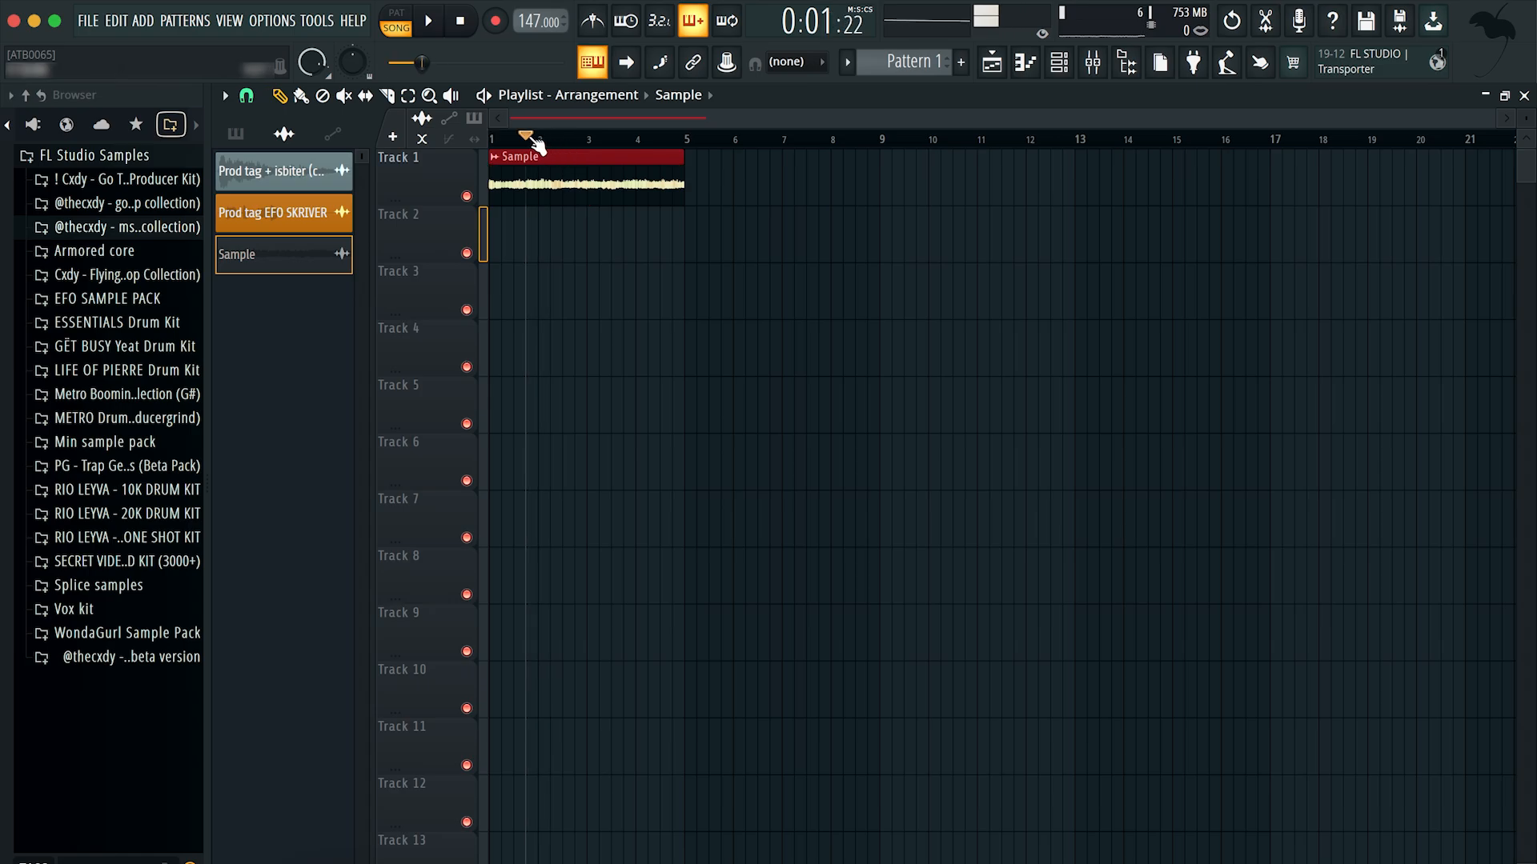
left_click_drag(531, 139, 378, 138)
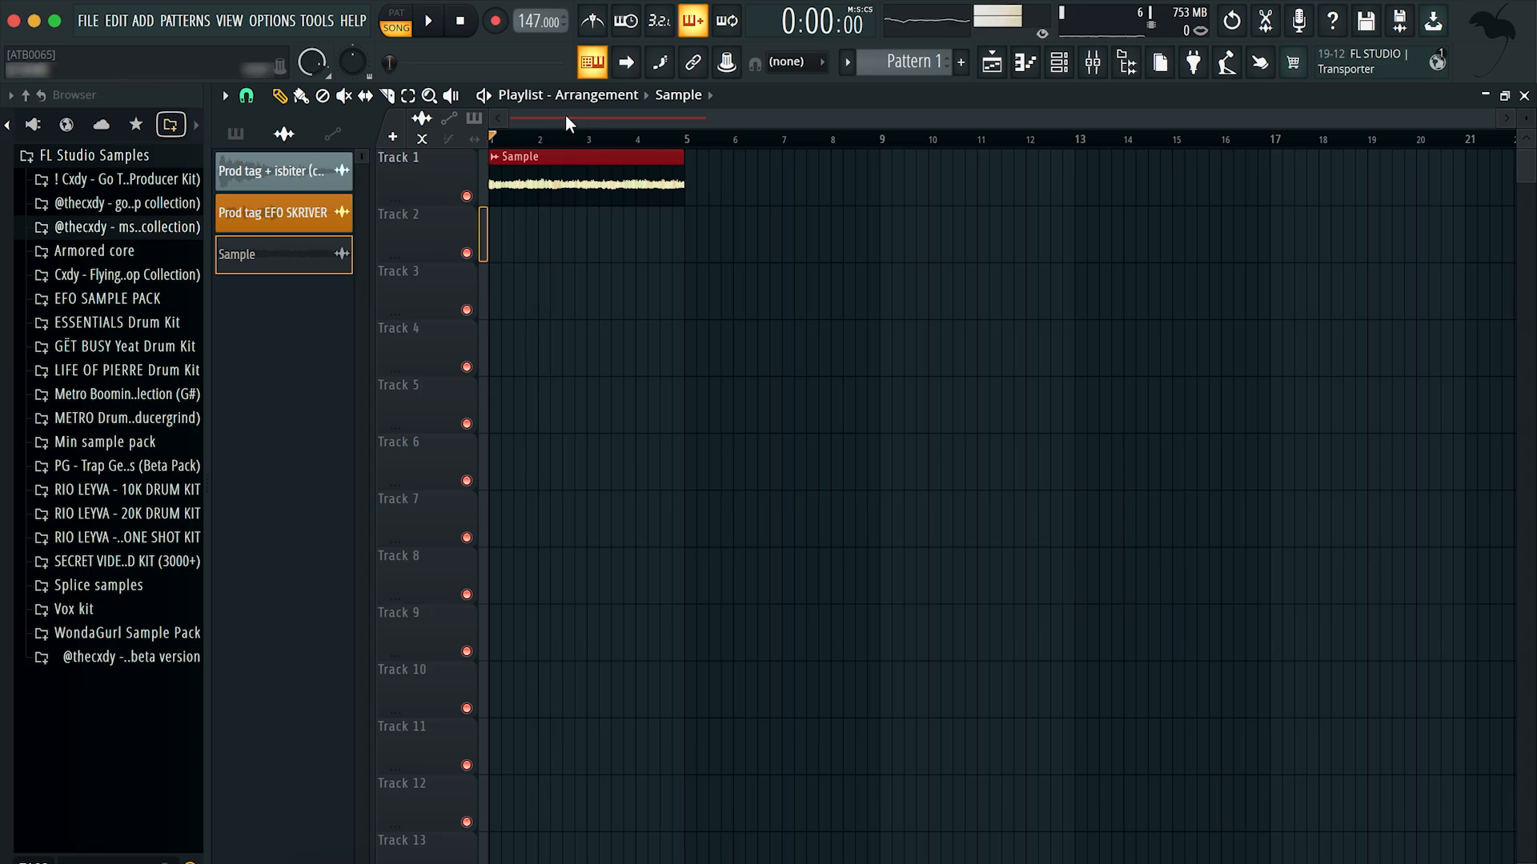
double_click(529, 158)
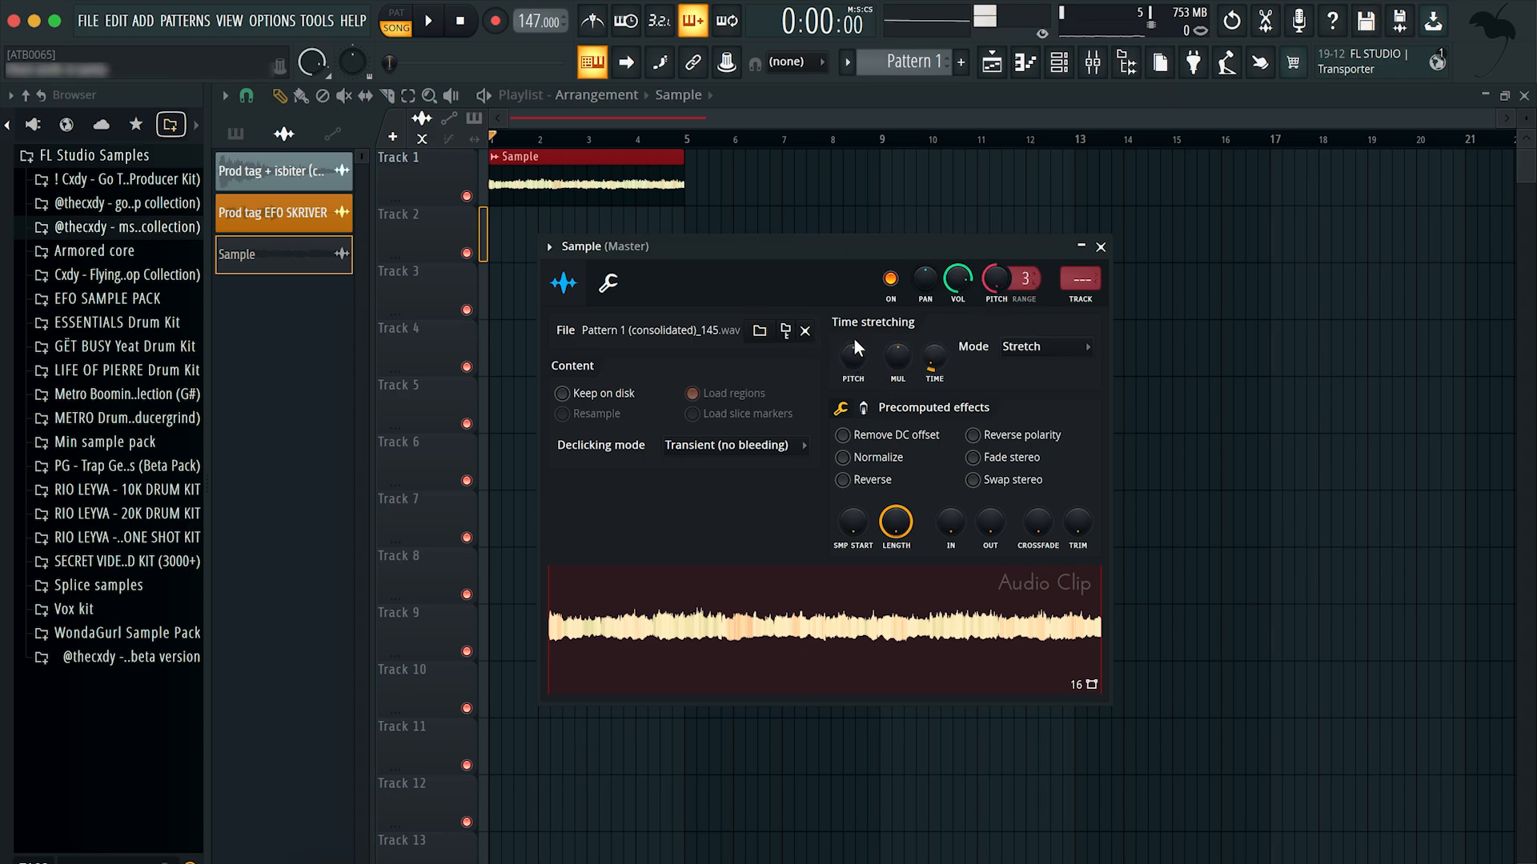
left_click(1101, 247)
double_click(526, 182)
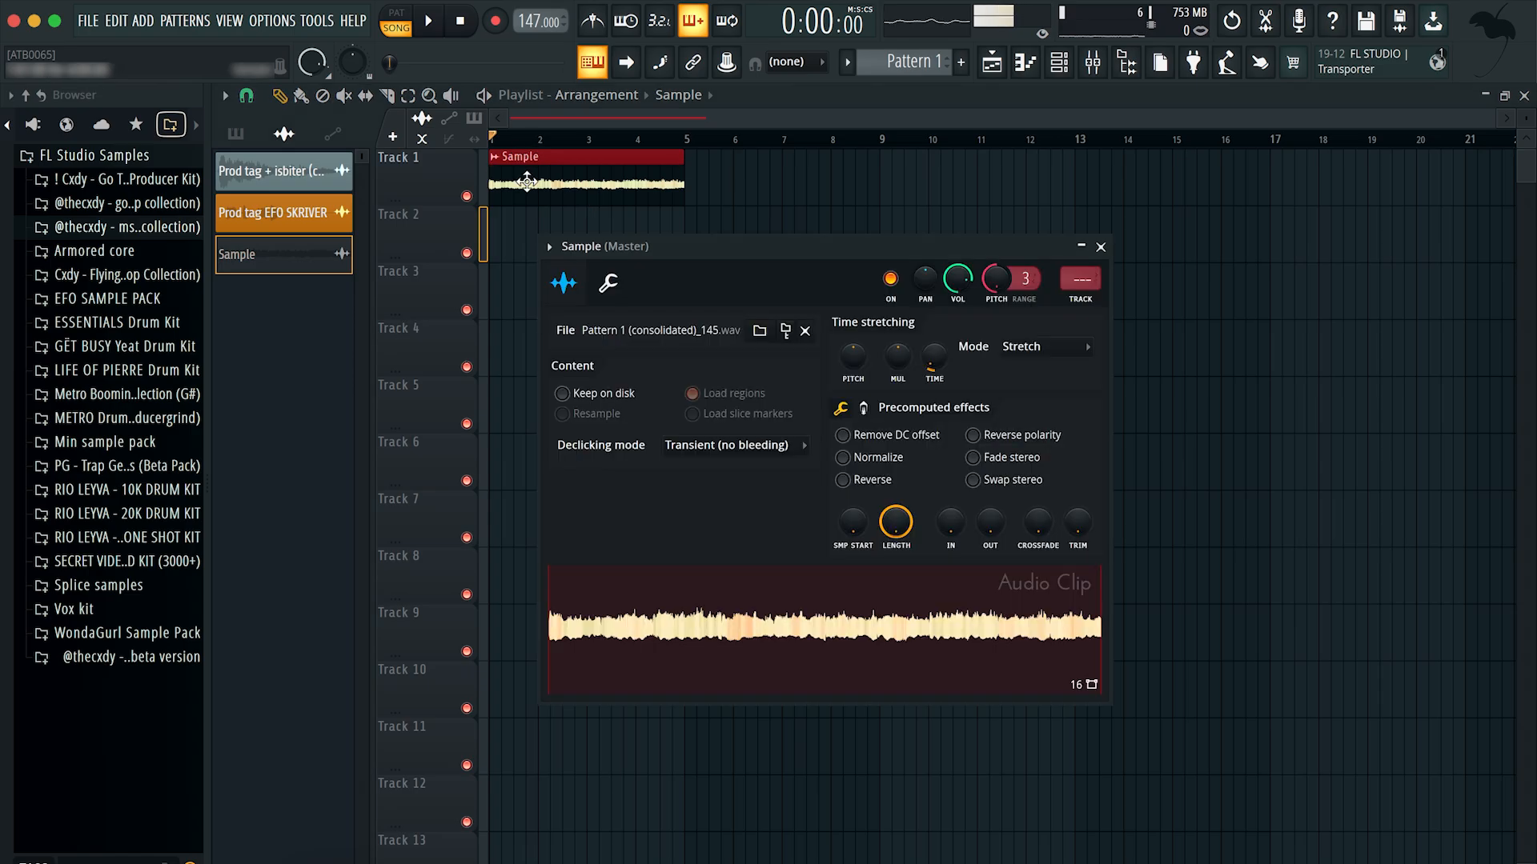
left_click(1100, 247)
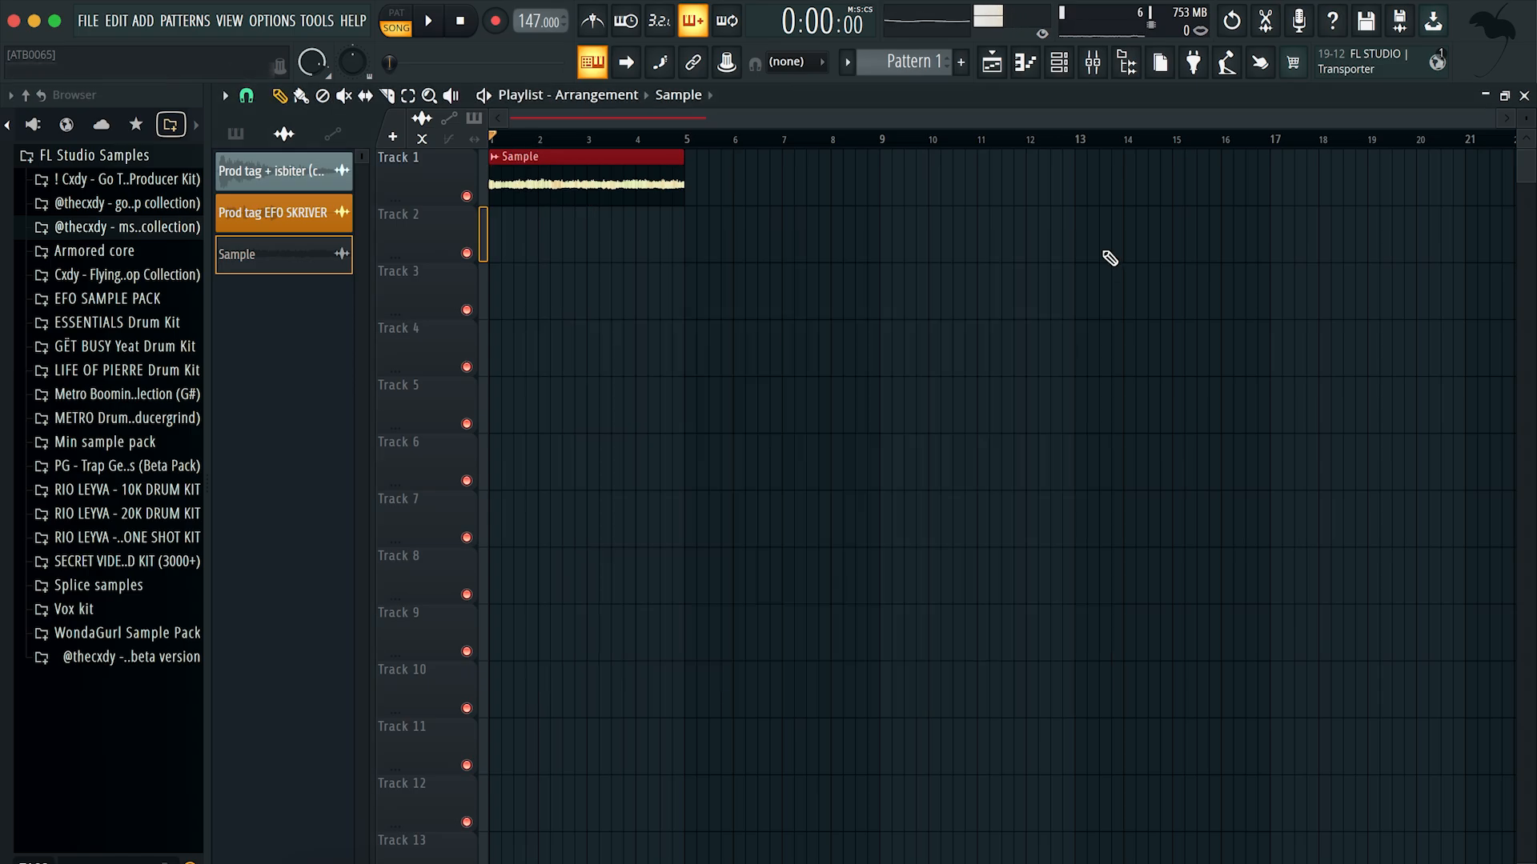
key("space")
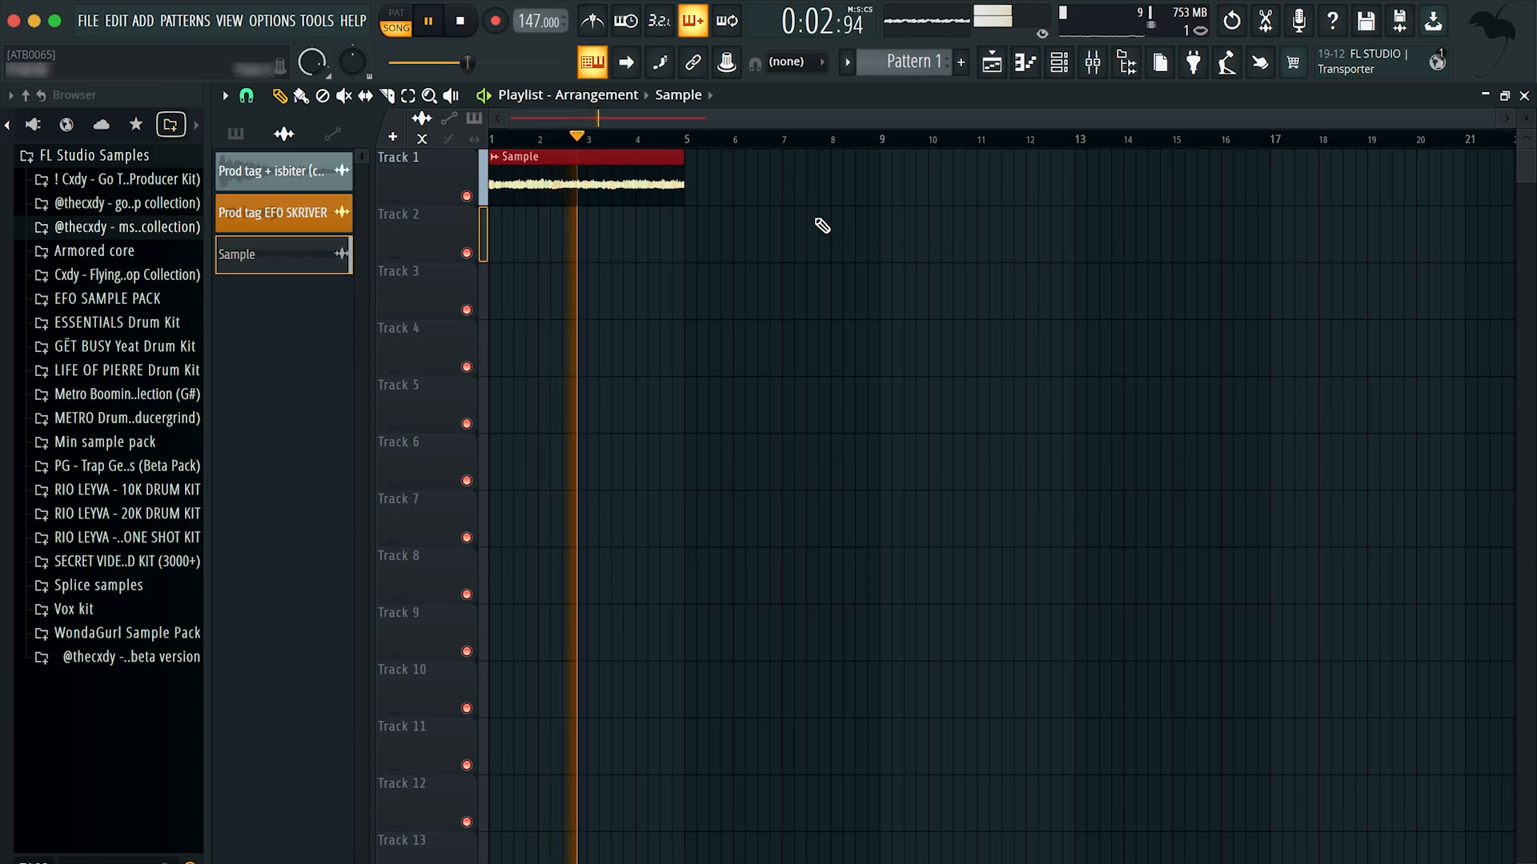
Step: Save the project as Ytvidbeat.flp and pull the Melodi track's Parametric EQ 2 high cut down to just below 10 kHz
key("super+s")
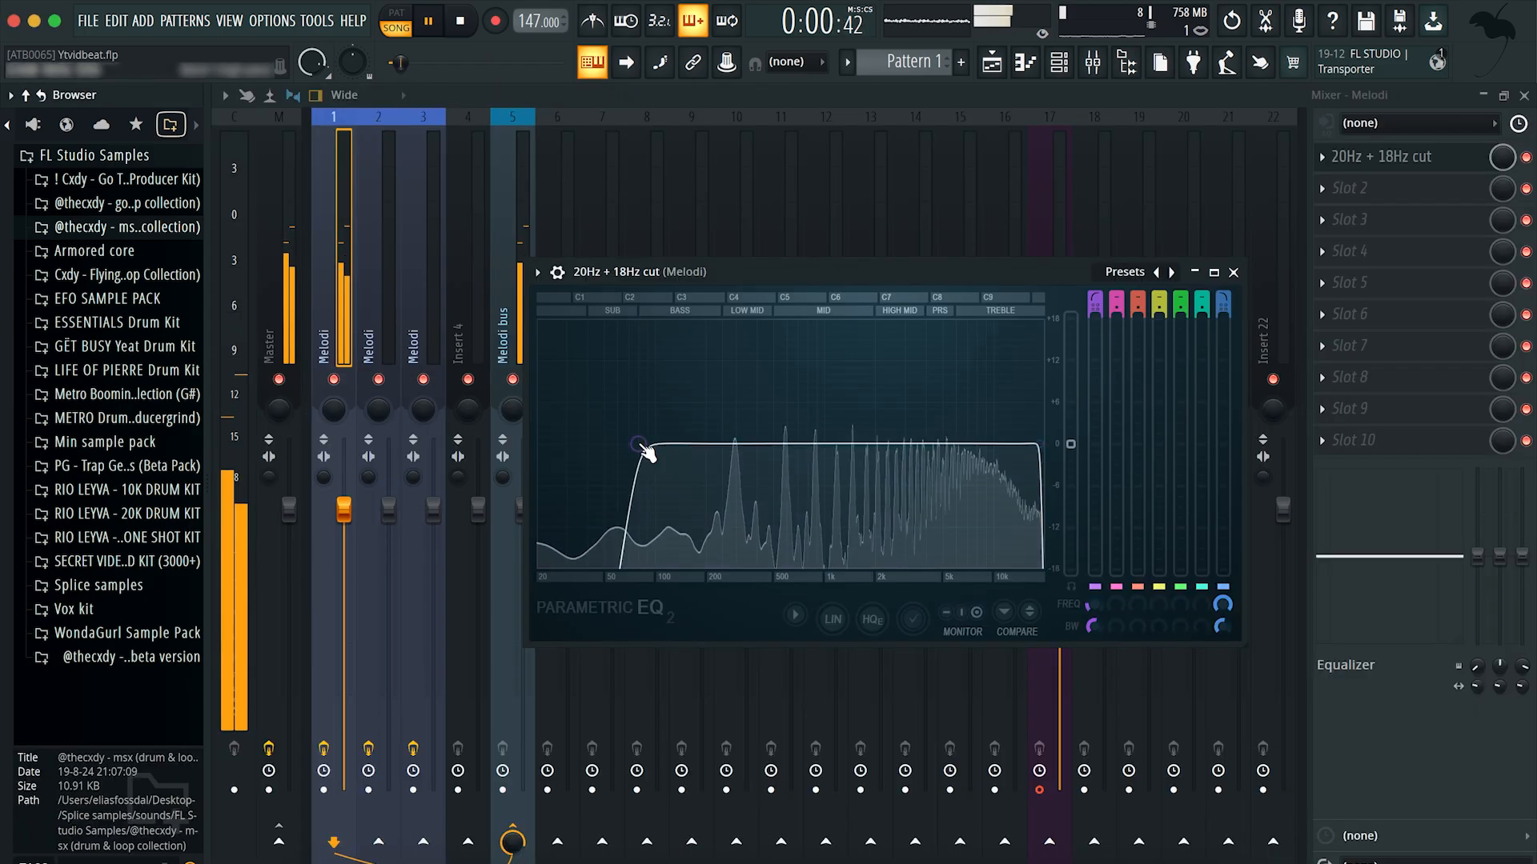
left_click_drag(1040, 443, 991, 443)
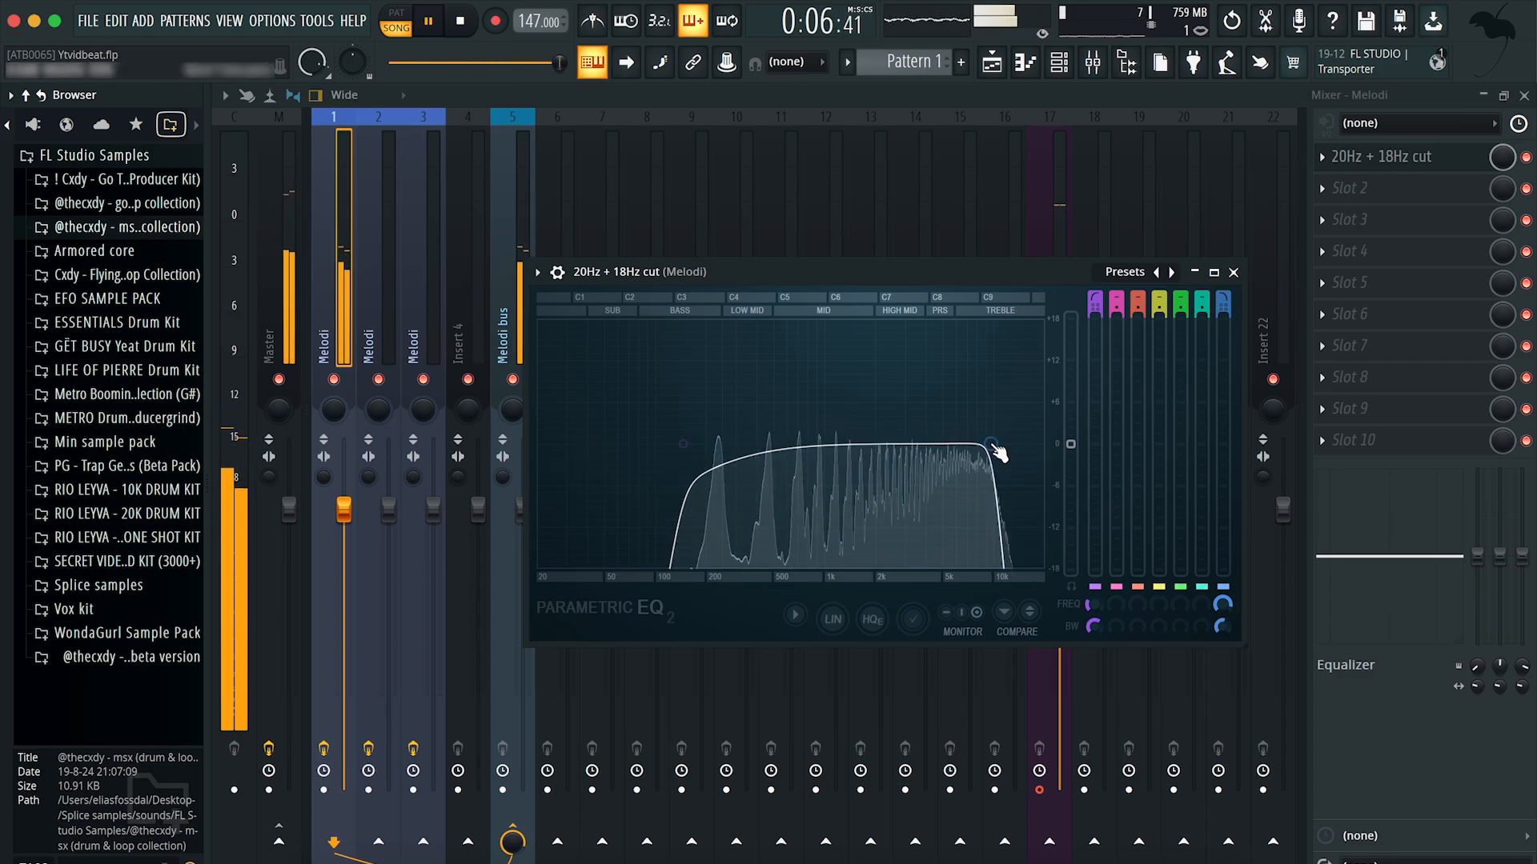
key("space")
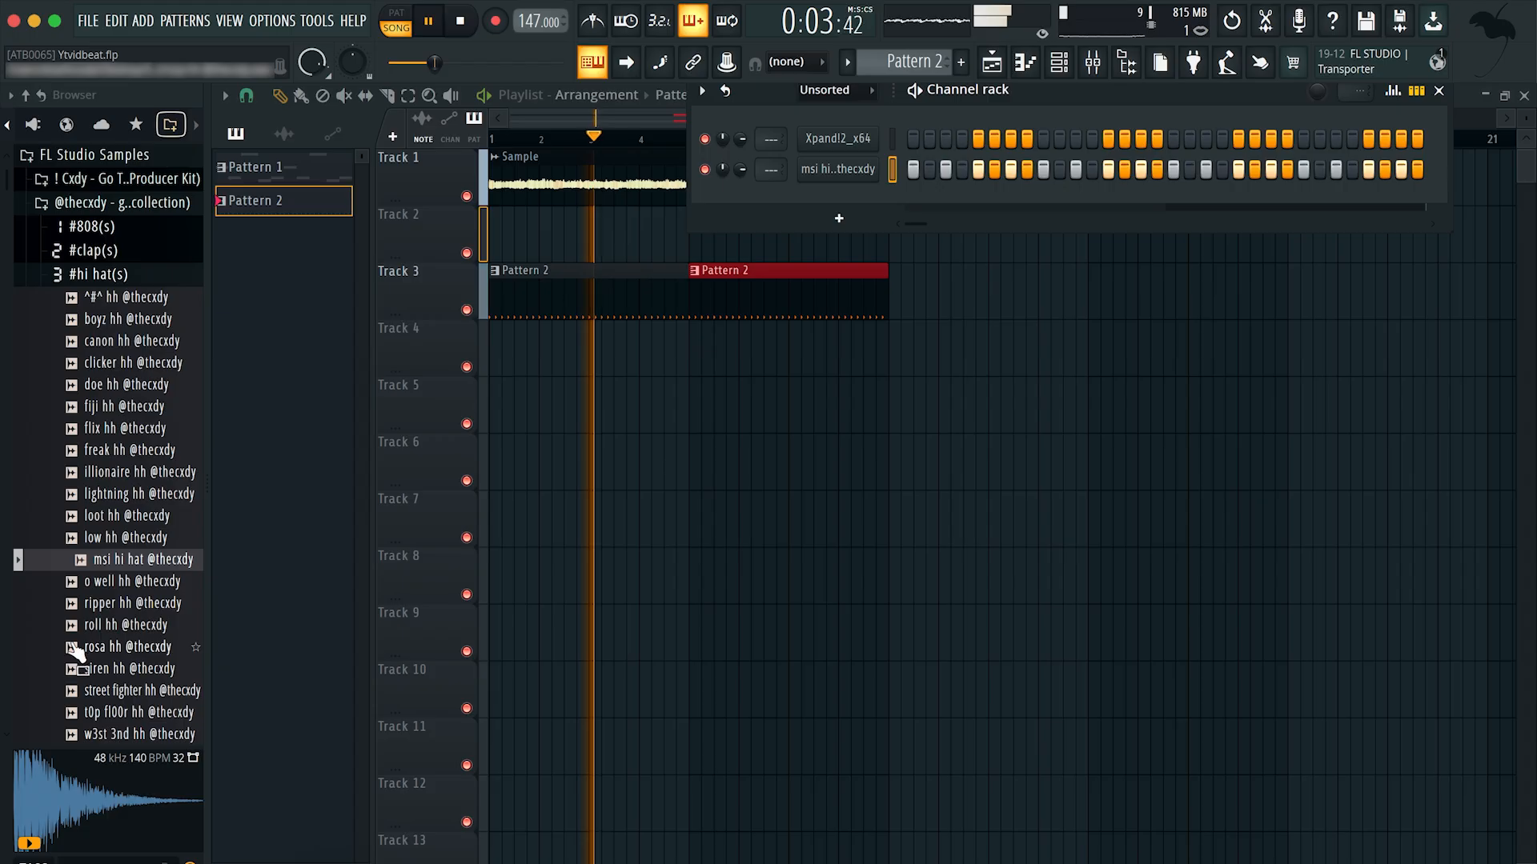
Step: Add the rosa hh hi-hat sample to the channel rack as a new channel and rename it hh
left_click_drag(136, 646, 833, 173)
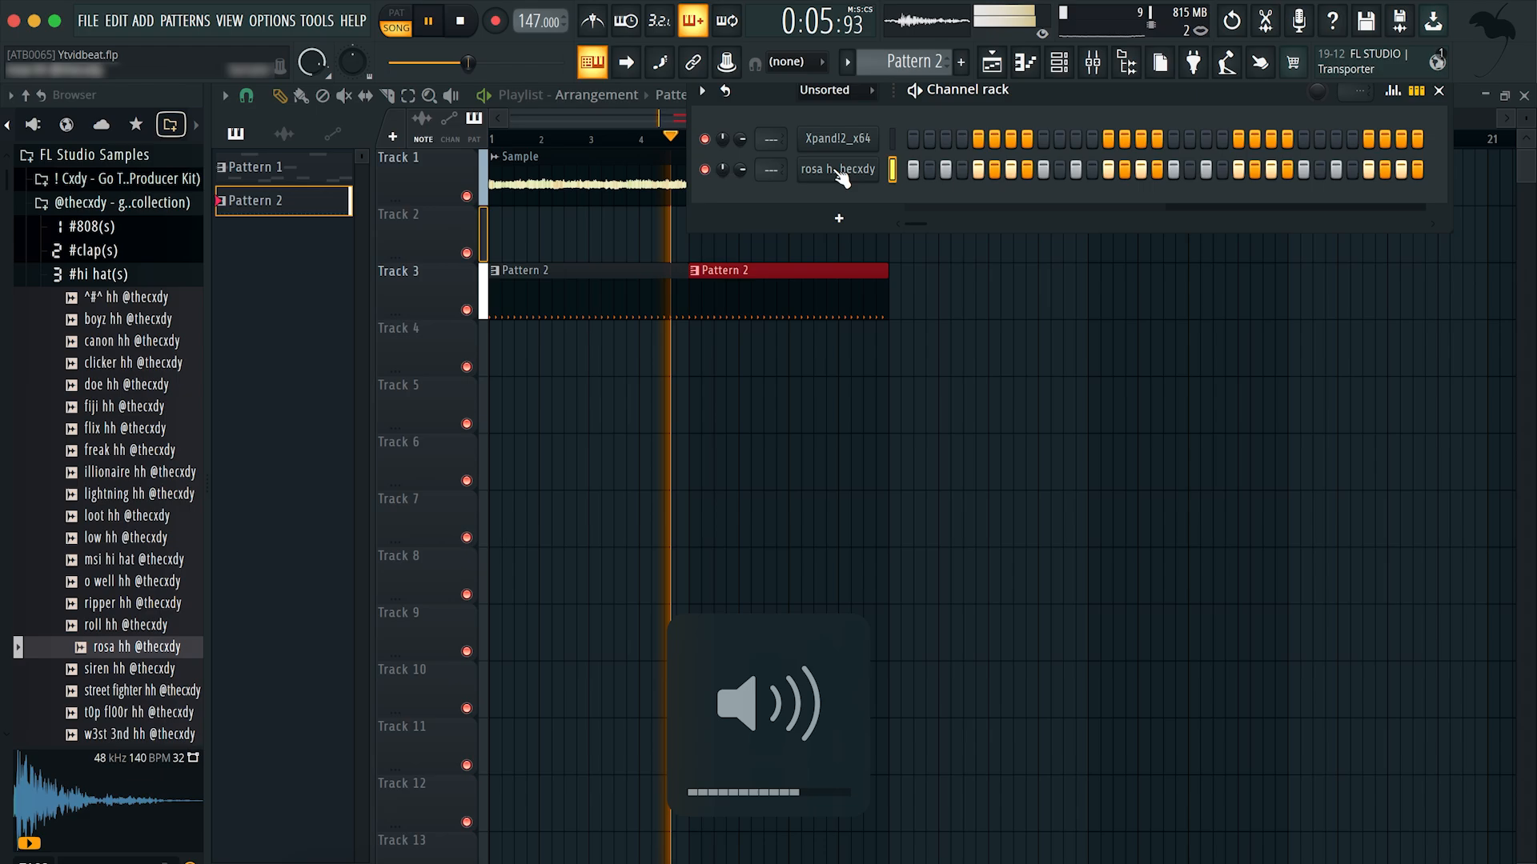
right_click(840, 175)
left_click(944, 213)
type("hh")
key("Return")
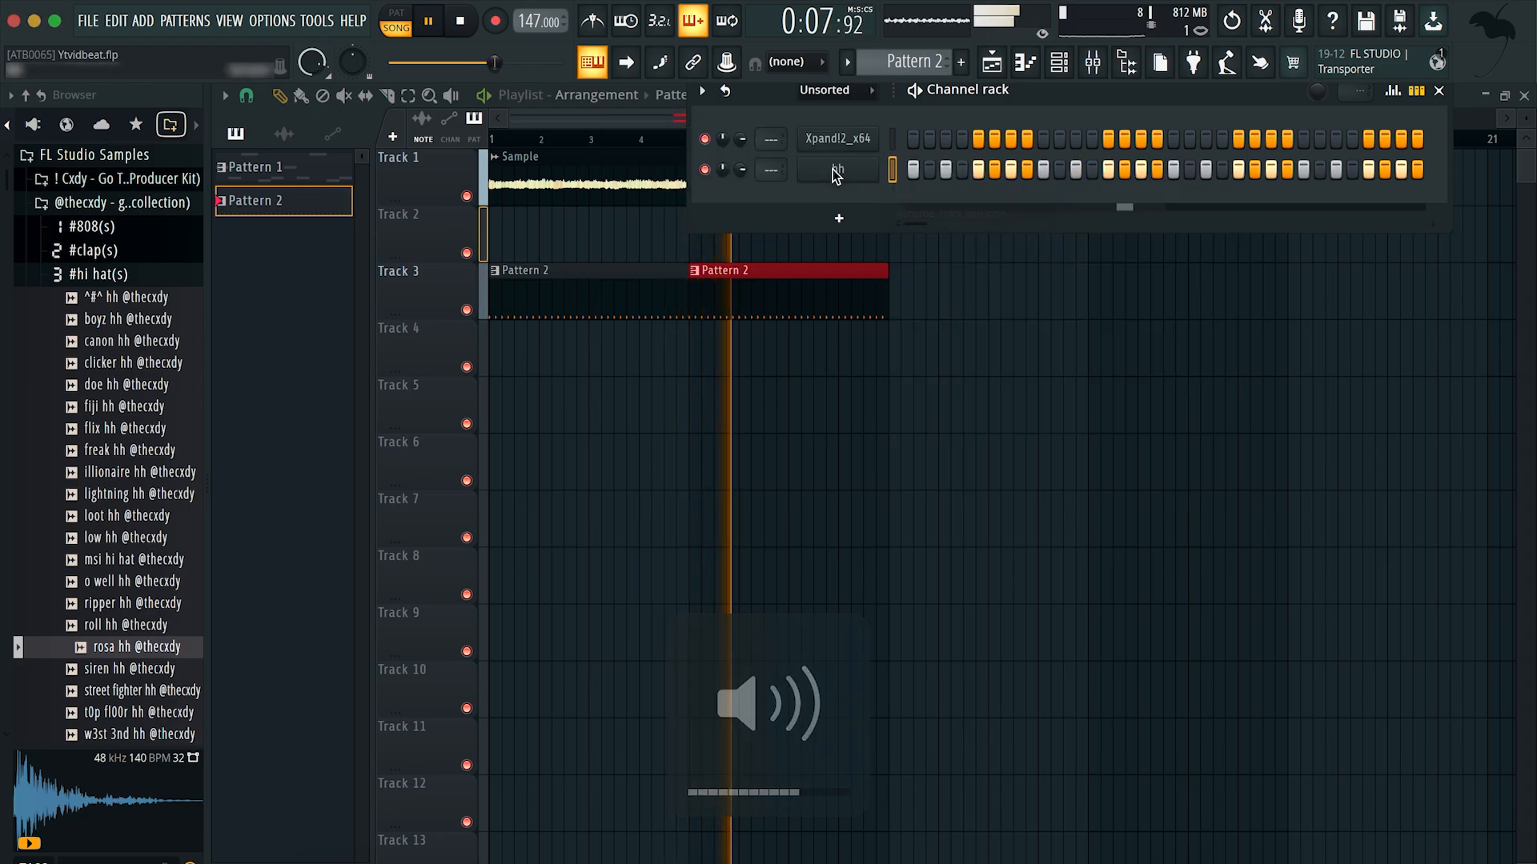
Step: Add the gunther clap sample as a new channel and place a C5 note on beat 3 of bar 1 in its piano roll
left_click(93, 249)
left_click_drag(146, 404, 1031, 206)
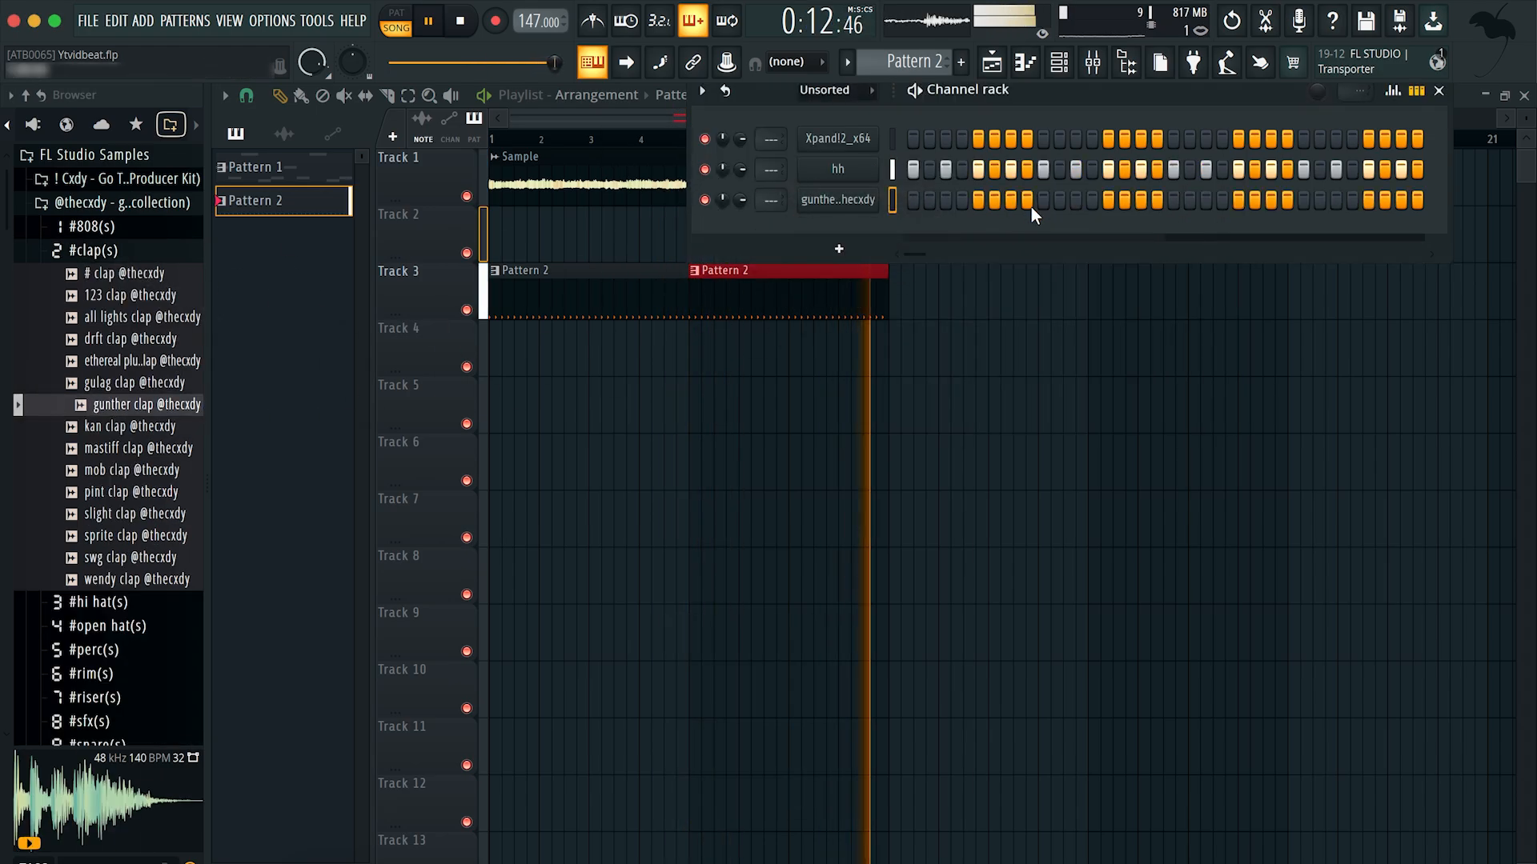
right_click(845, 207)
left_click(894, 198)
left_click(508, 212)
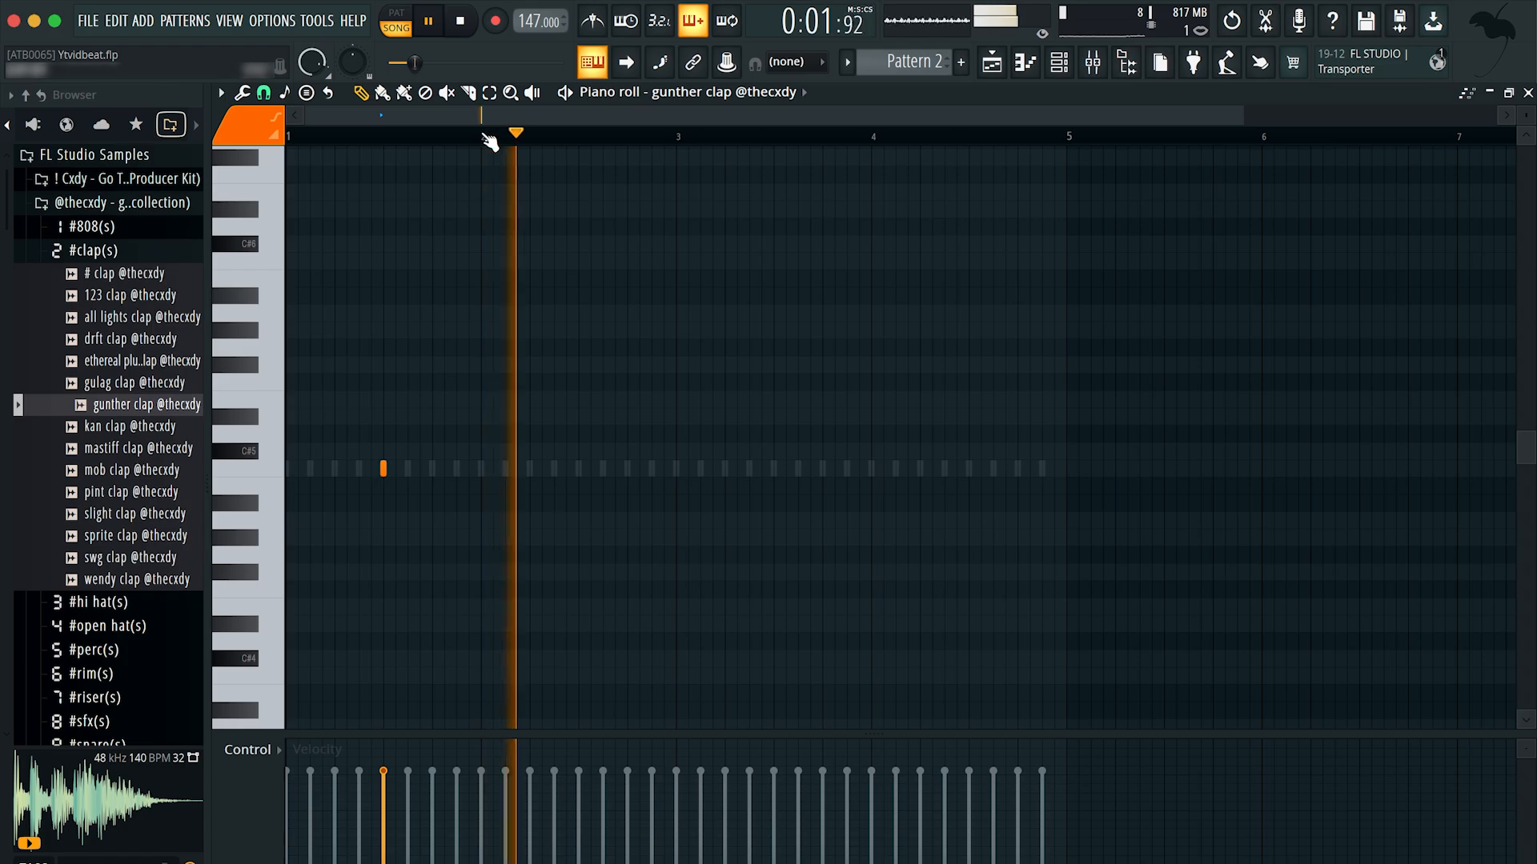
Step: Duplicate the clap note into bars 2 to 4 and select all the clap notes
key("ctrl+b")
key("ctrl+b")
key("ctrl+b")
key("ctrl+a")
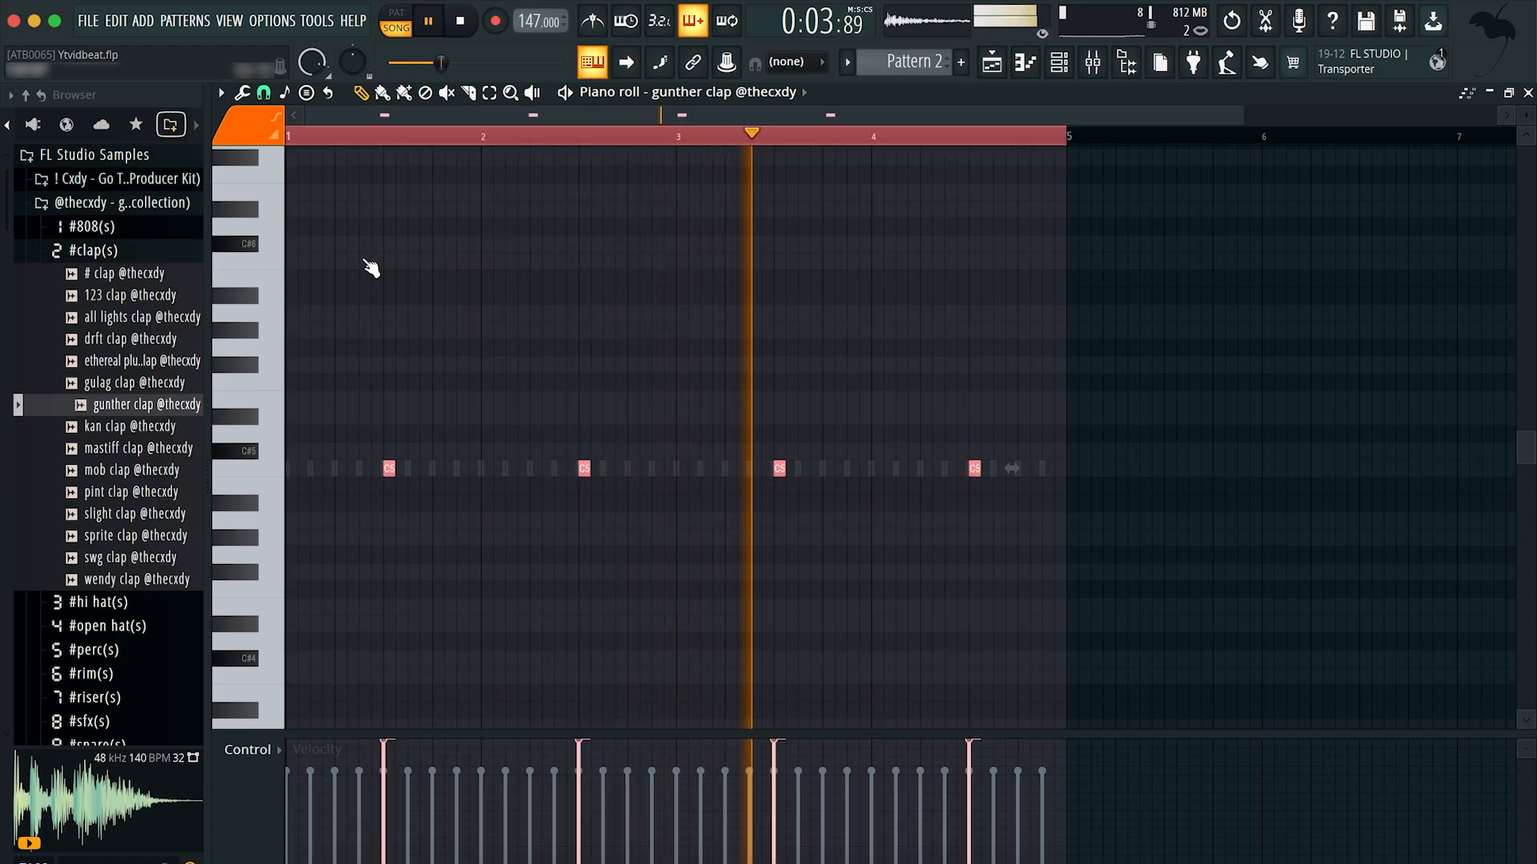
Step: Name the added snare channel snare and audition samples from filler sn onward in the #snare(s) folder
type("snare")
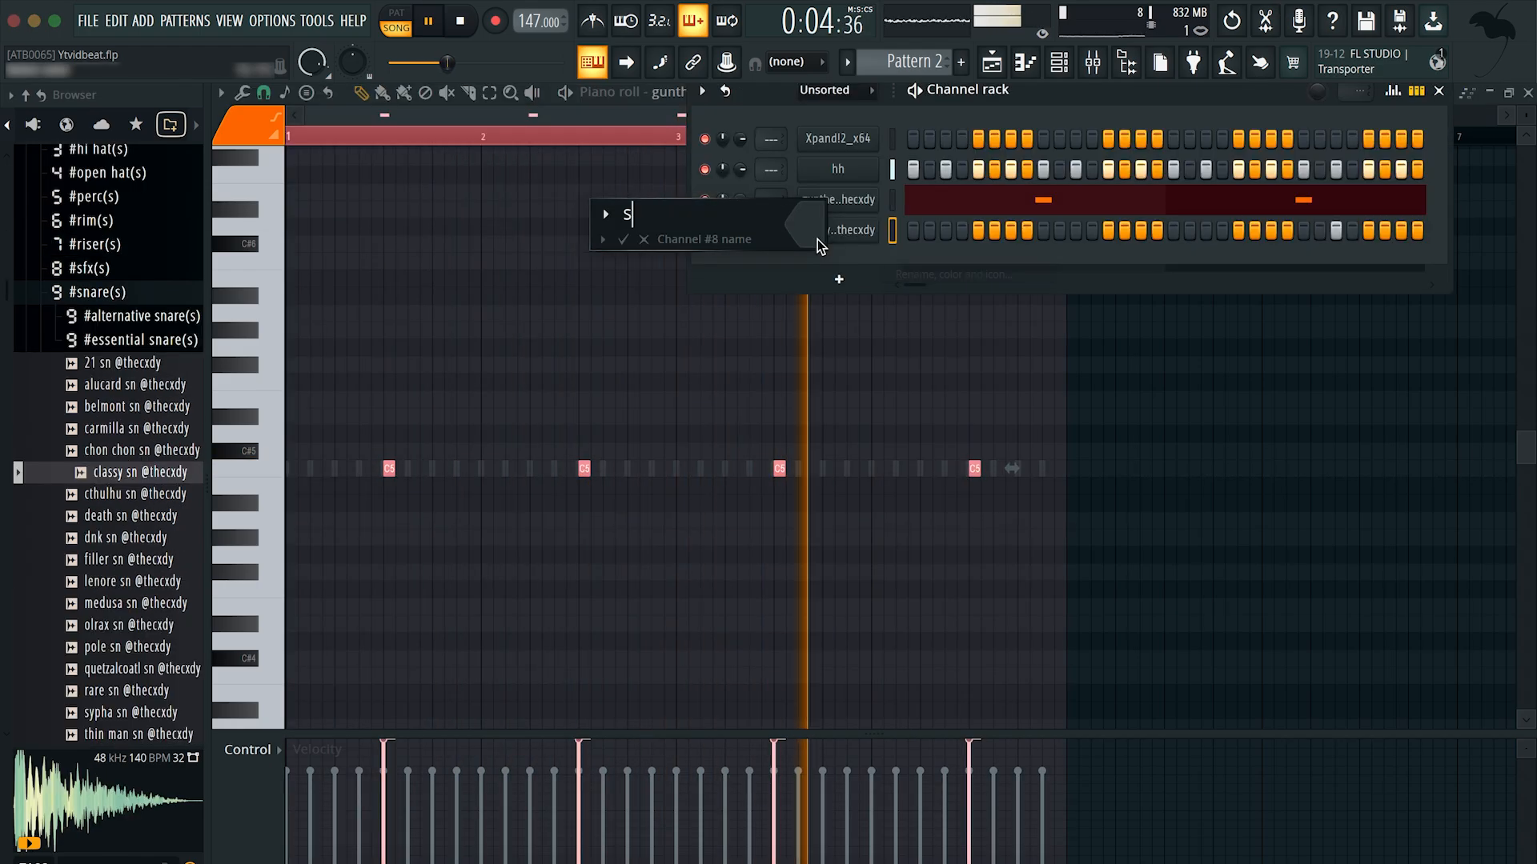
key("Return")
left_click(95, 559)
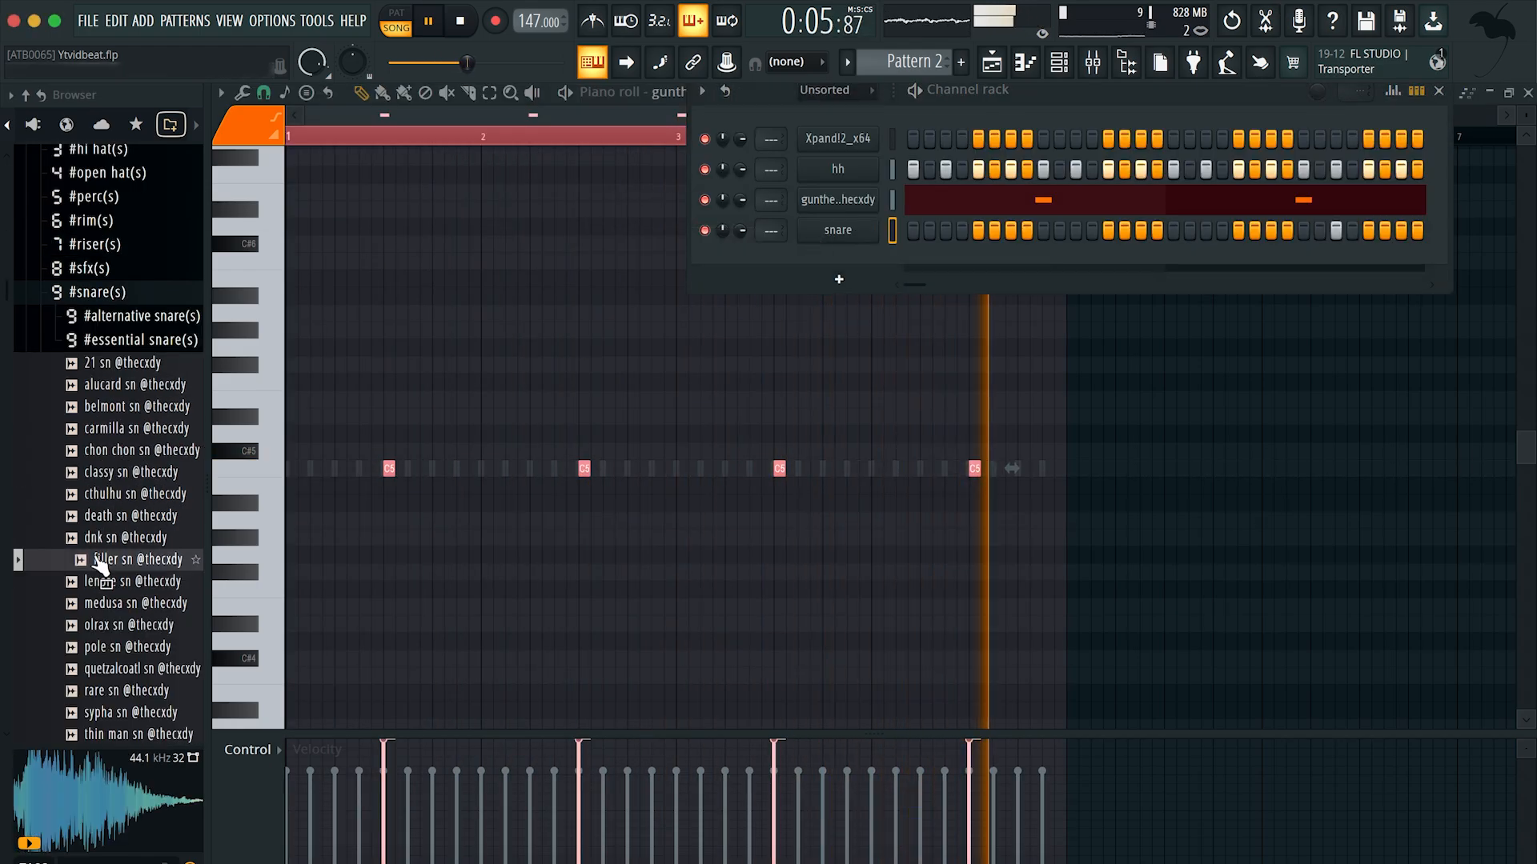
key("Down")
key("Down")
key("Down")
key("Down")
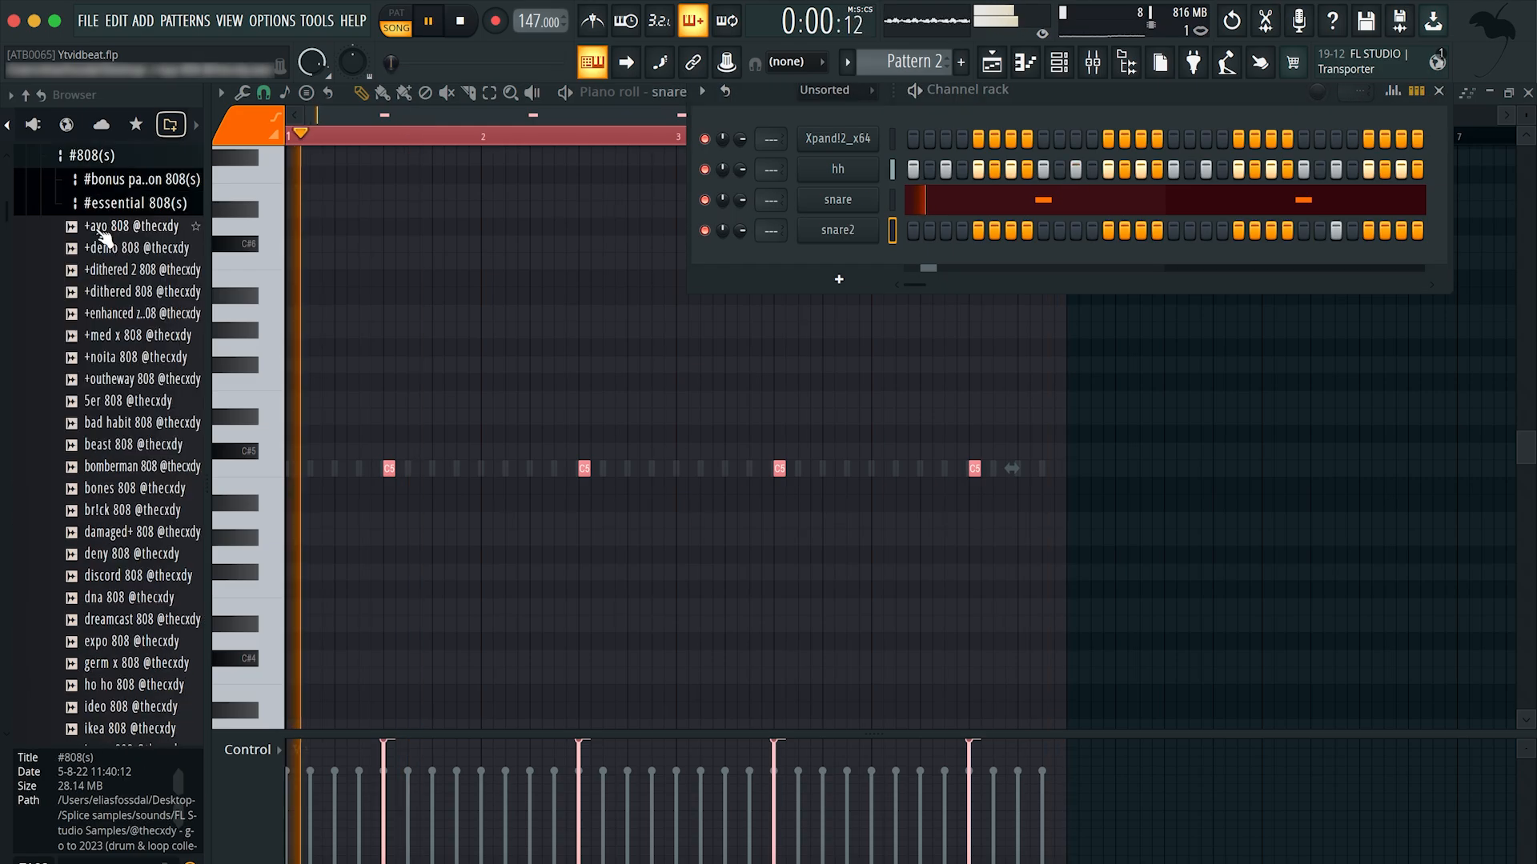
Step: Stop playback, audition several samples in the #808(s) folder and add bad habit 808 as a new channel
key("space")
left_click(118, 381)
left_click(121, 403)
left_click(118, 446)
left_click(118, 423)
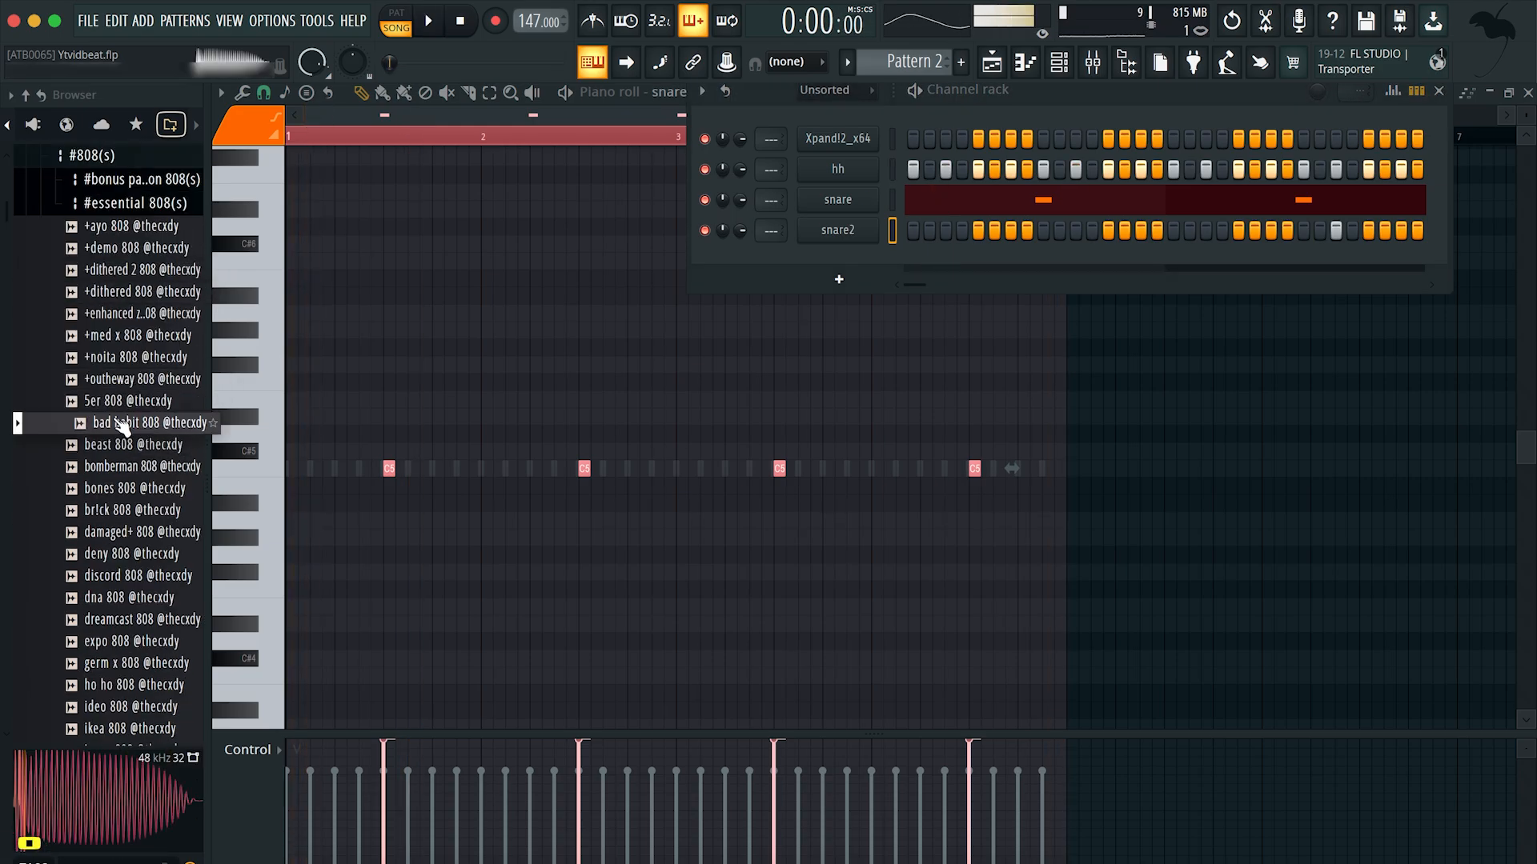
left_click_drag(117, 423, 841, 292)
Step: Place a D5 note at the start of bar 1 in the bad habit 808 piano roll and play it back
left_click(341, 364)
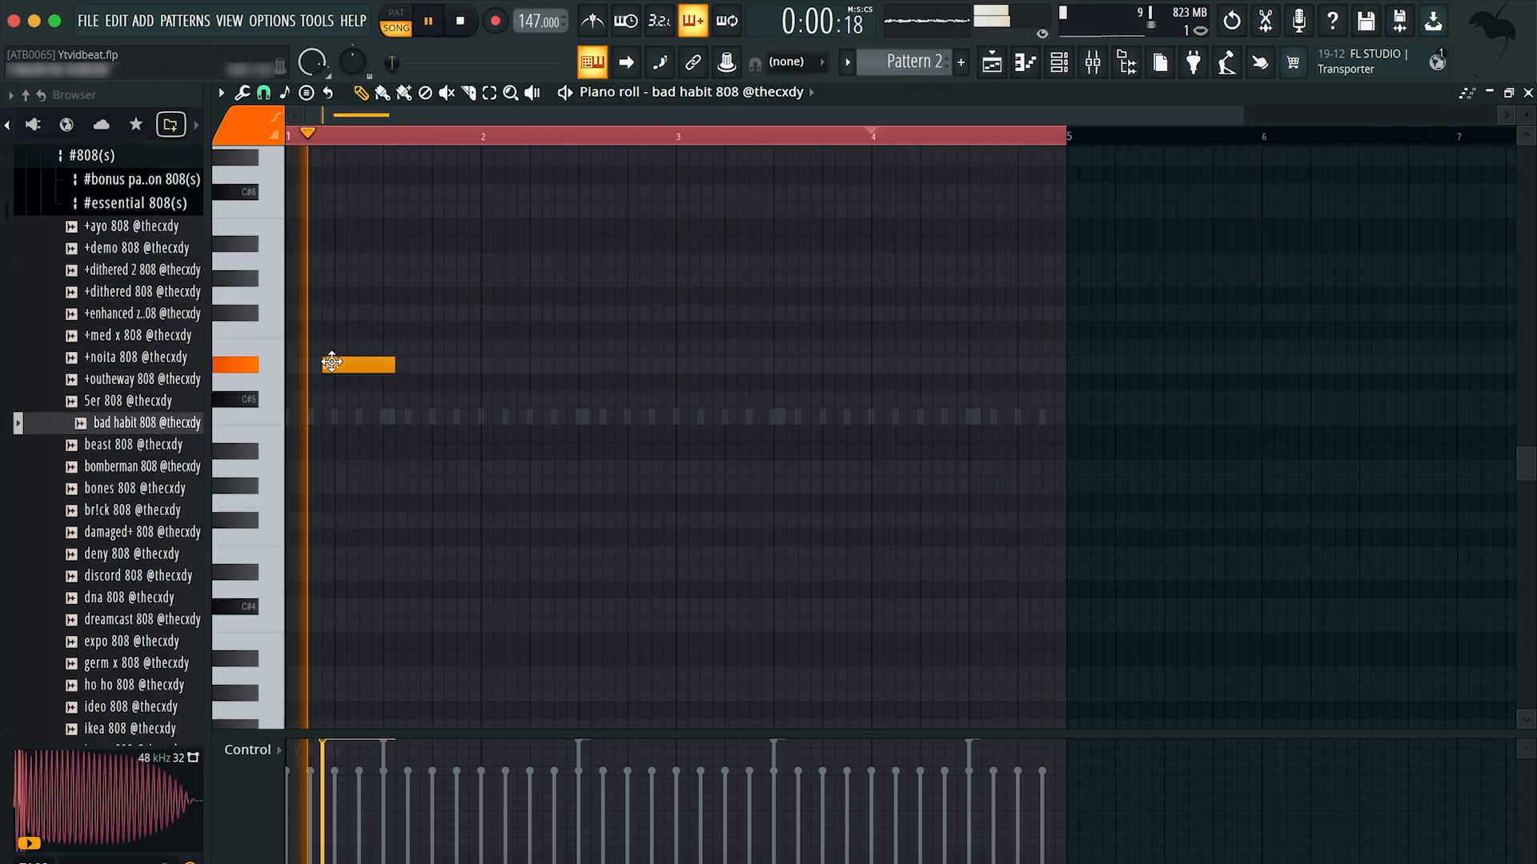
left_click_drag(264, 373, 261, 393)
key("space")
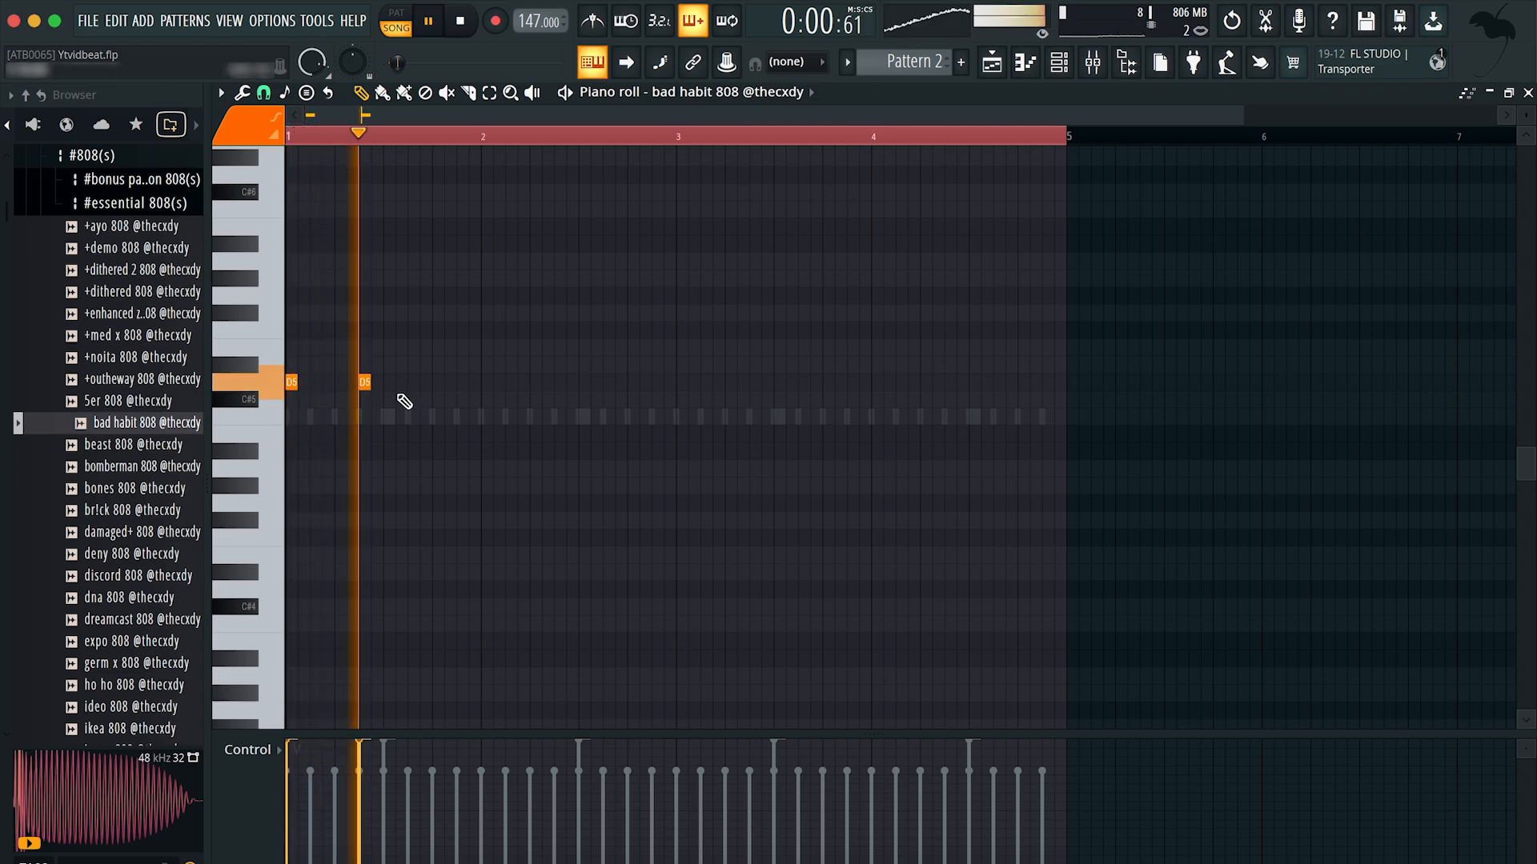
key("space")
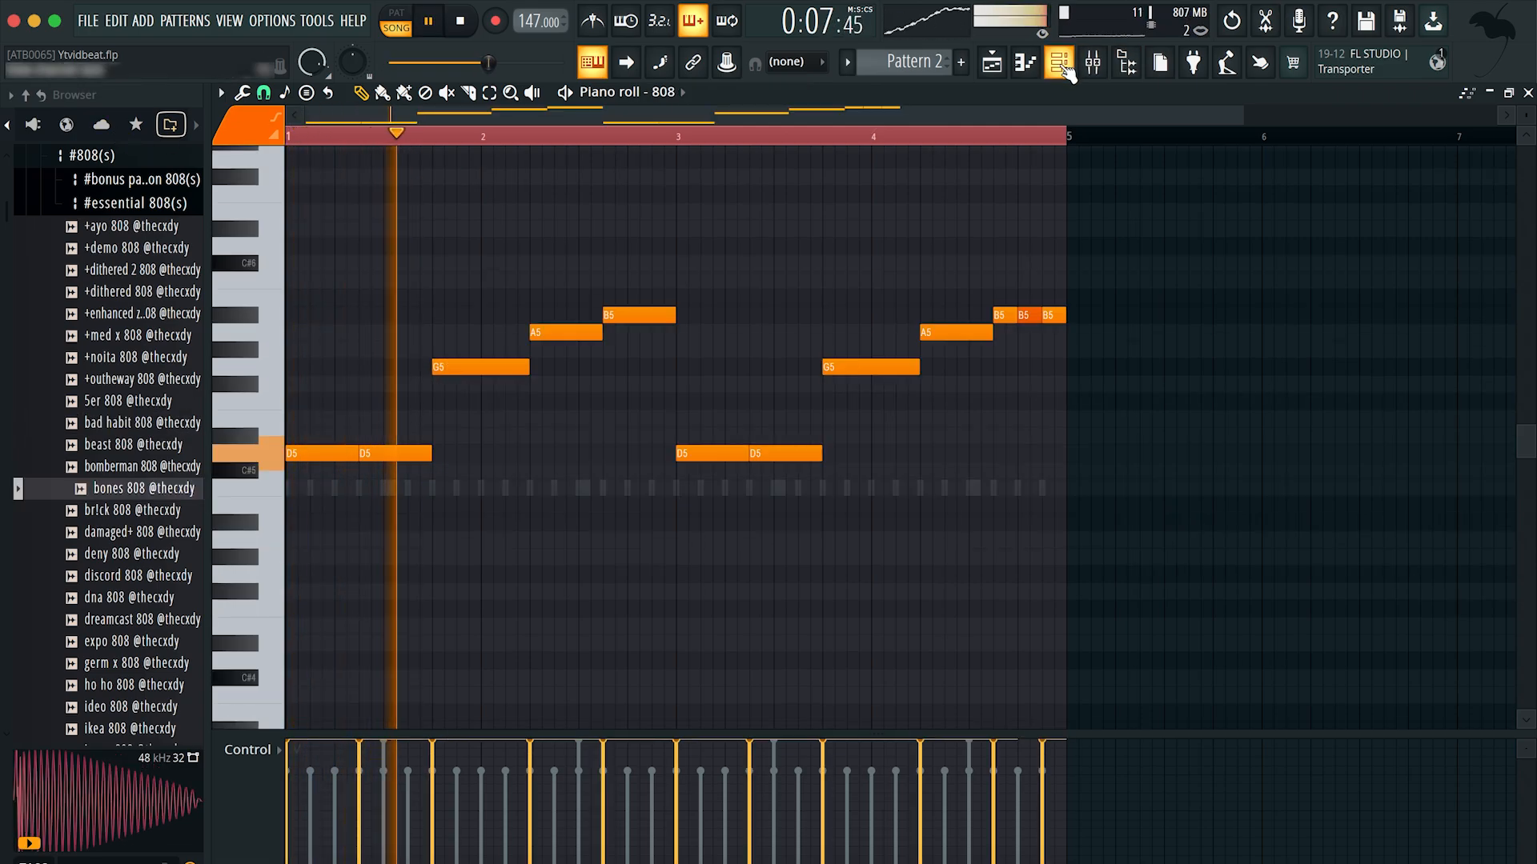
Step: Route the hh, snare, snare2 and 808 channels to mixer tracks 9 to 12 and select the 808 track
key("F6")
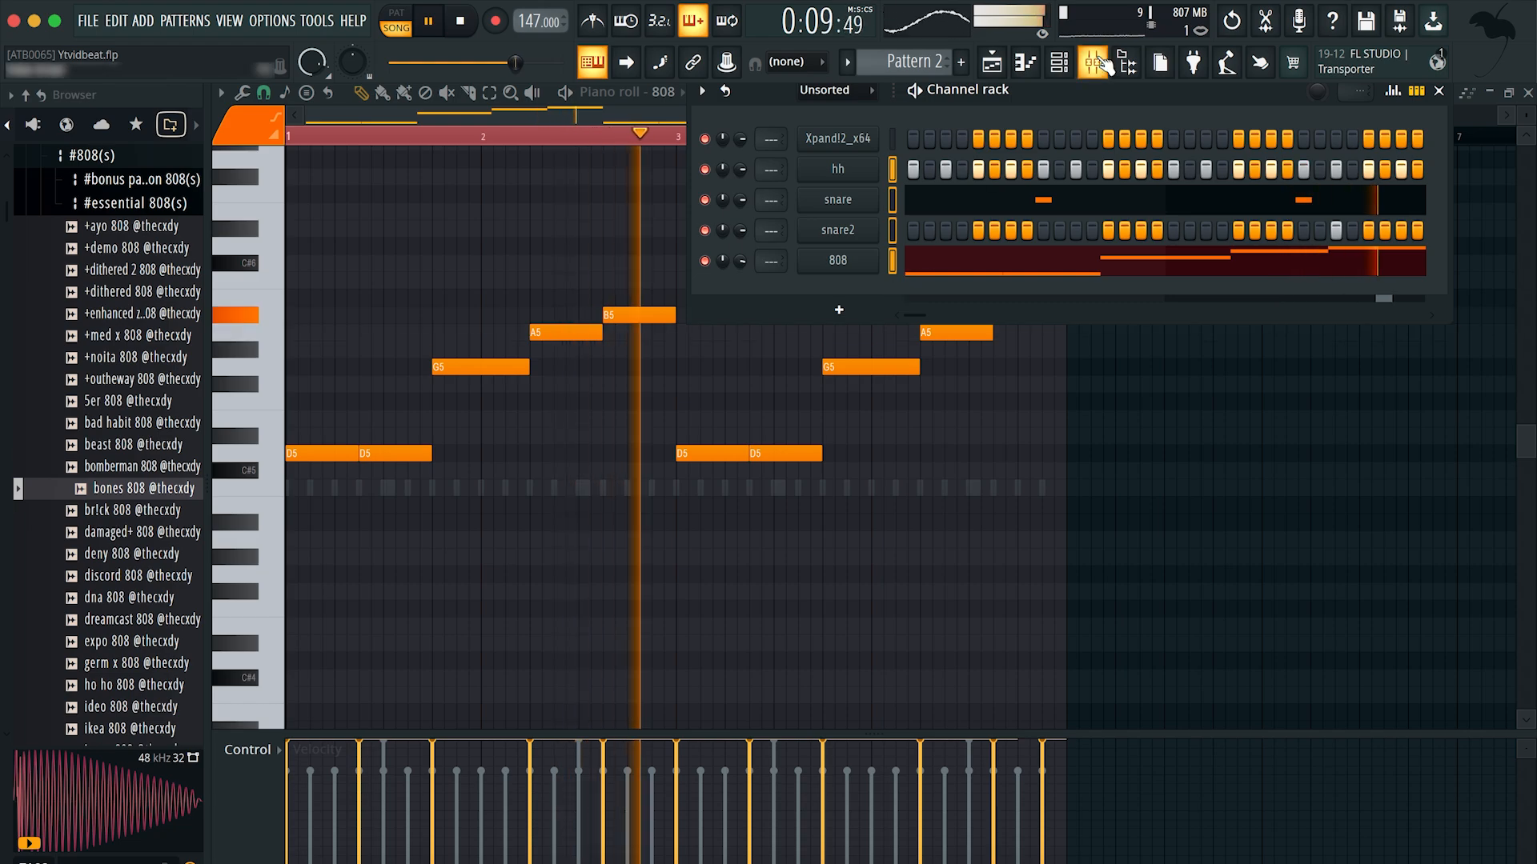
key("F9")
left_click(681, 319)
key("ctrl+l")
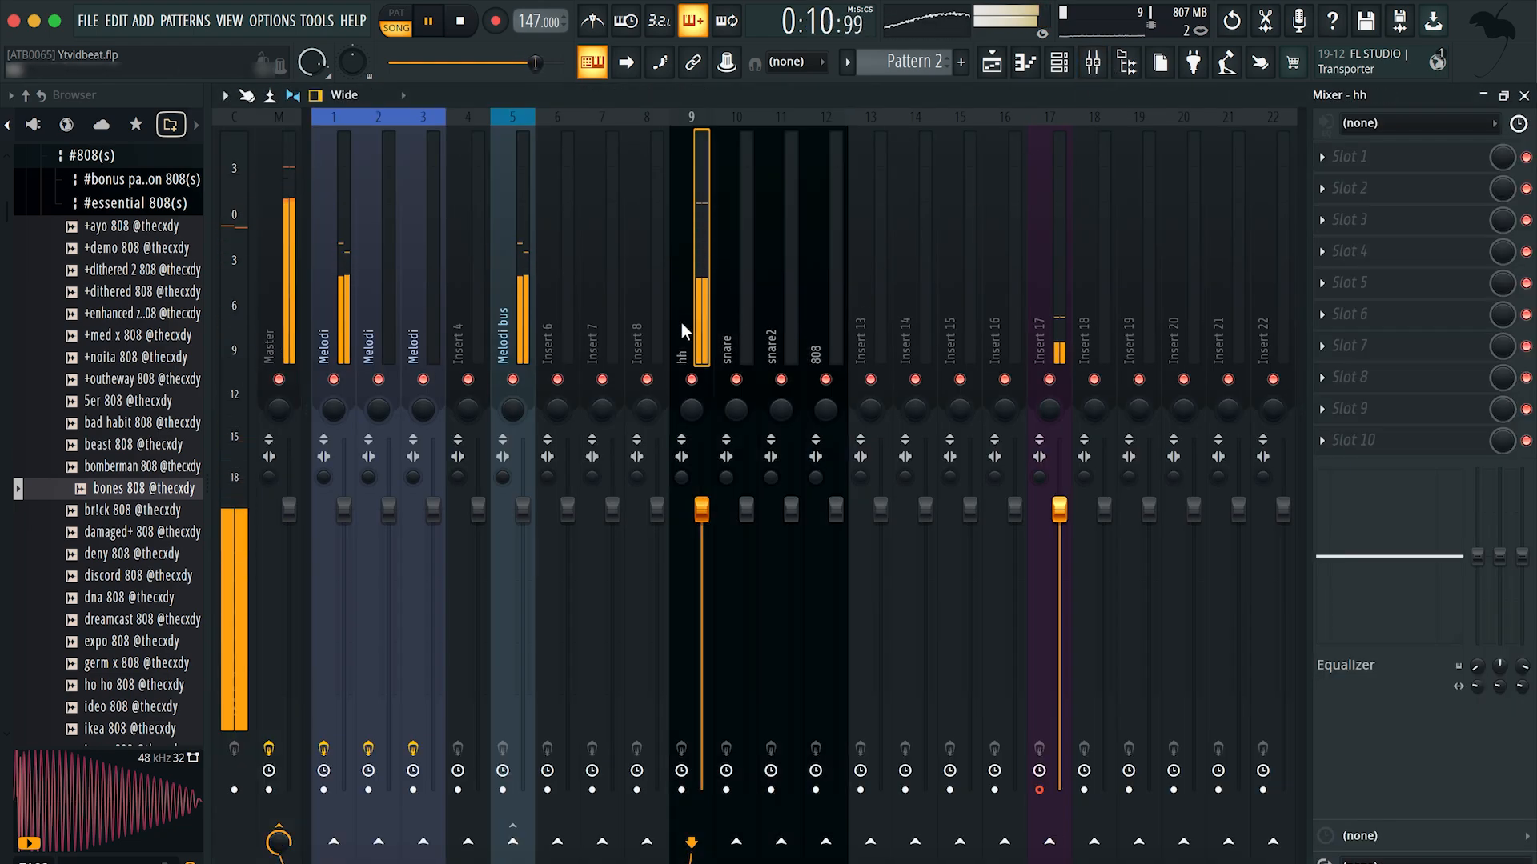
left_click(812, 320)
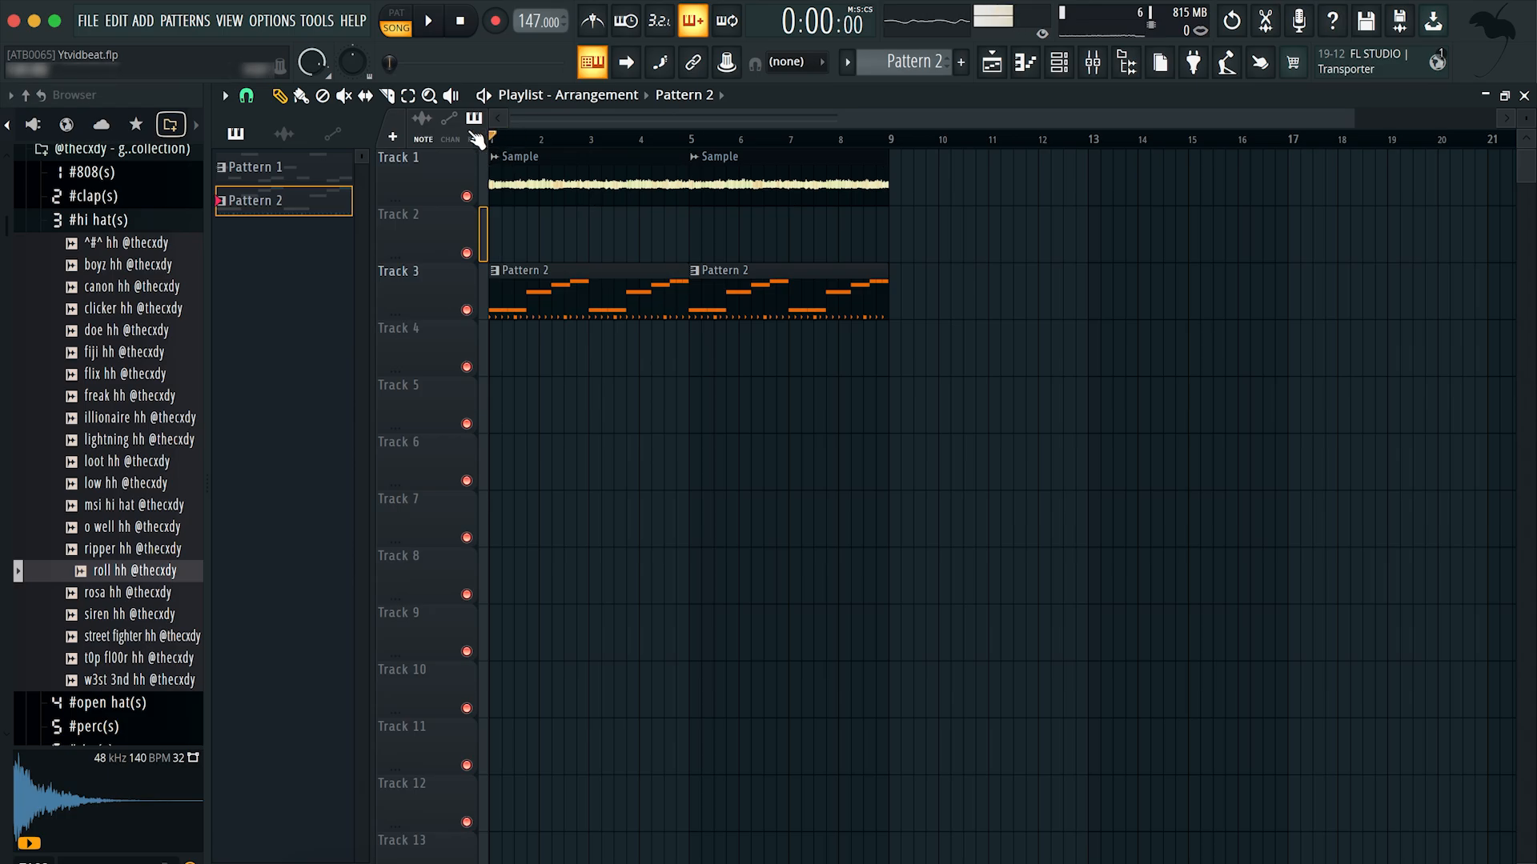
Step: Open Pattern 2 from the playlist and examine its snare and snare2 notes in the piano roll
scroll(661, 500, "up", 1)
scroll(667, 506, "up", 2)
scroll(607, 460, "up", 2)
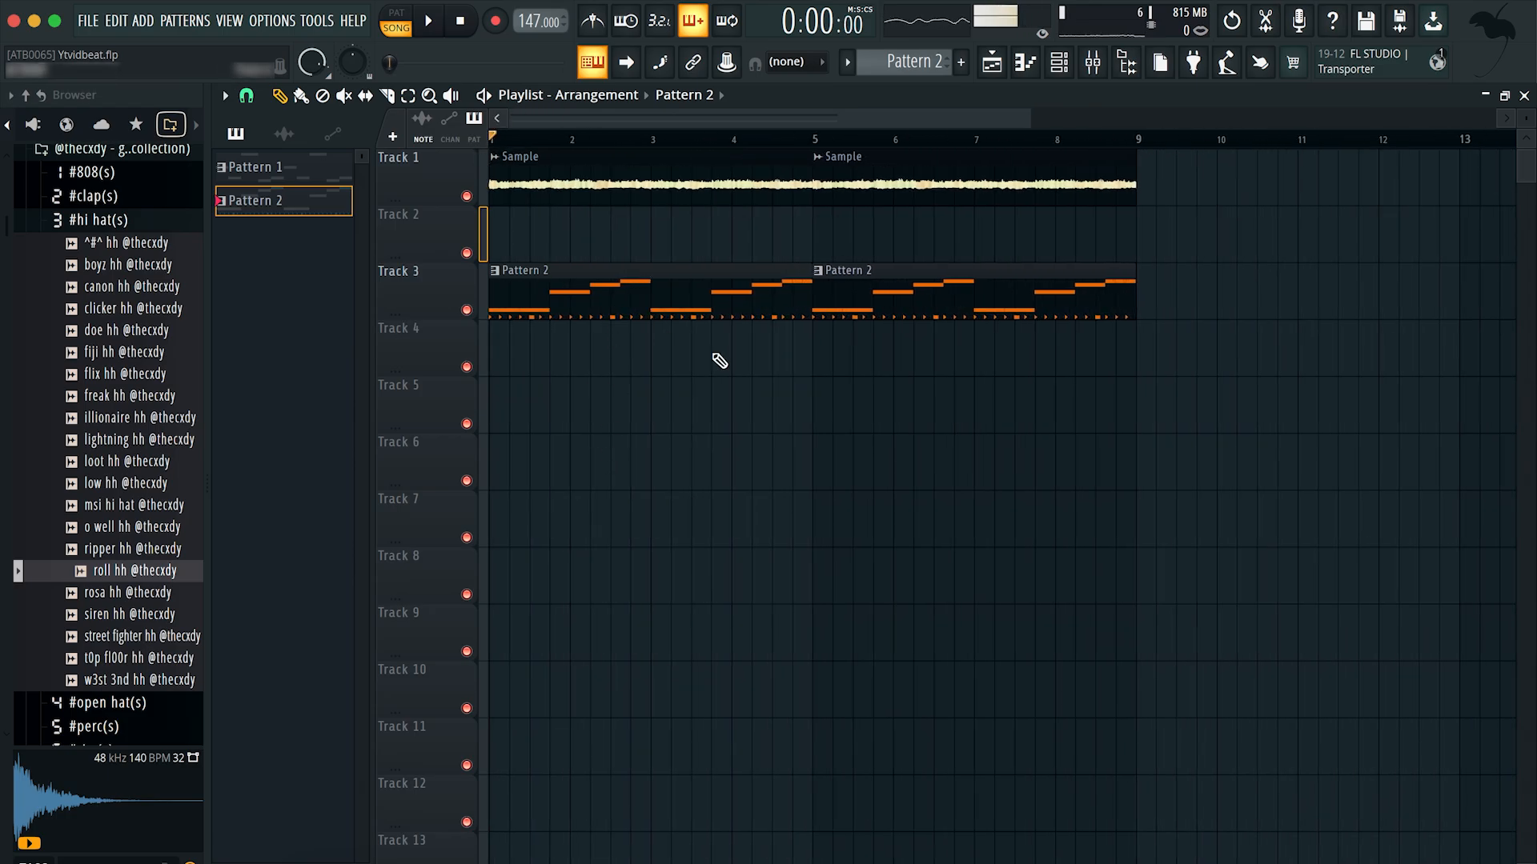
double_click(658, 300)
scroll(720, 325, "up", 2)
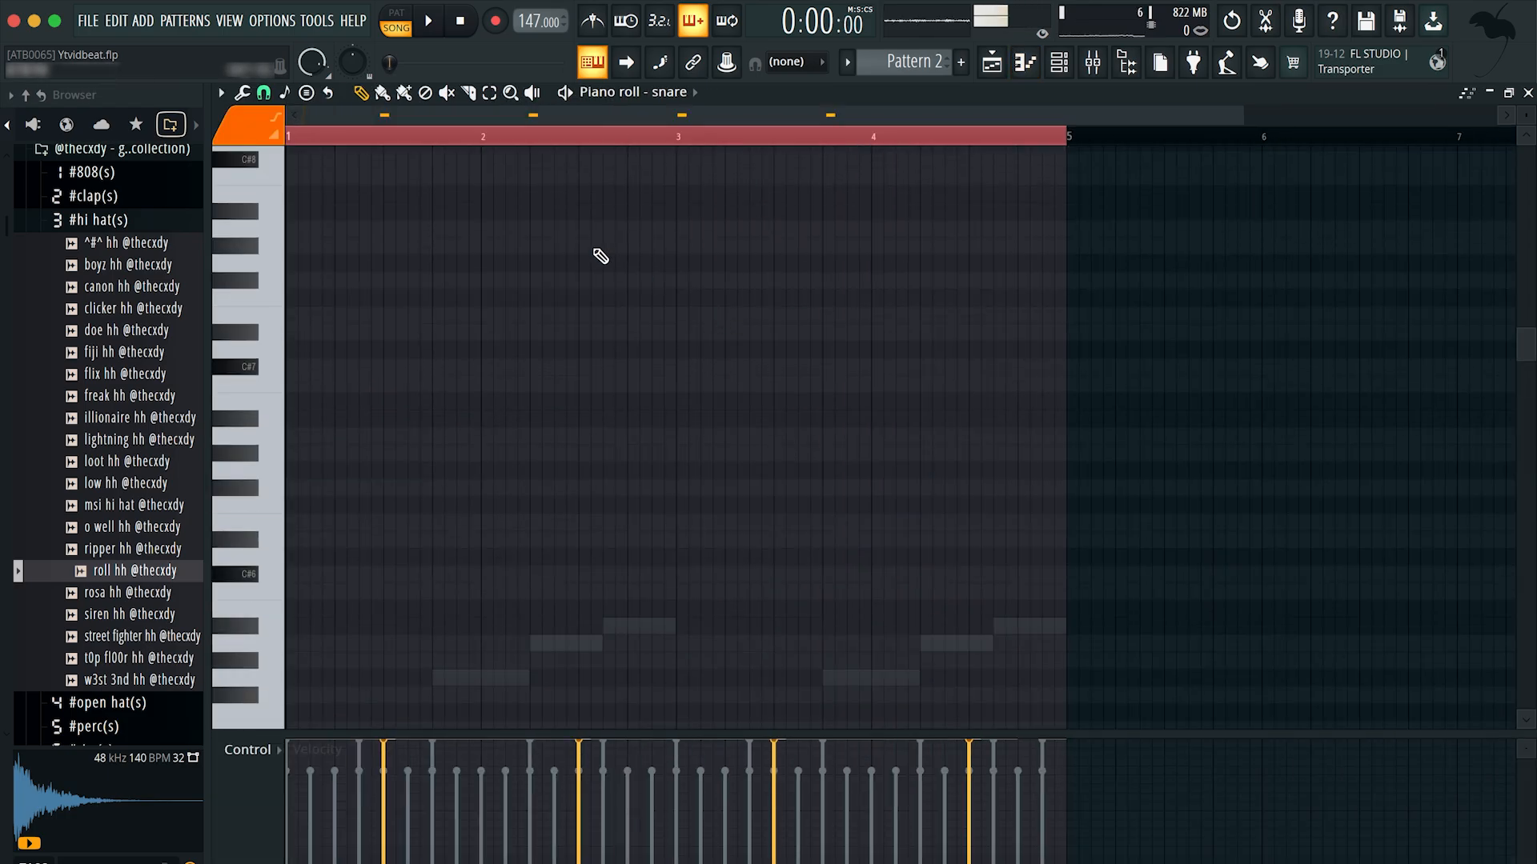
scroll(600, 254, "down", 4)
left_click(692, 94)
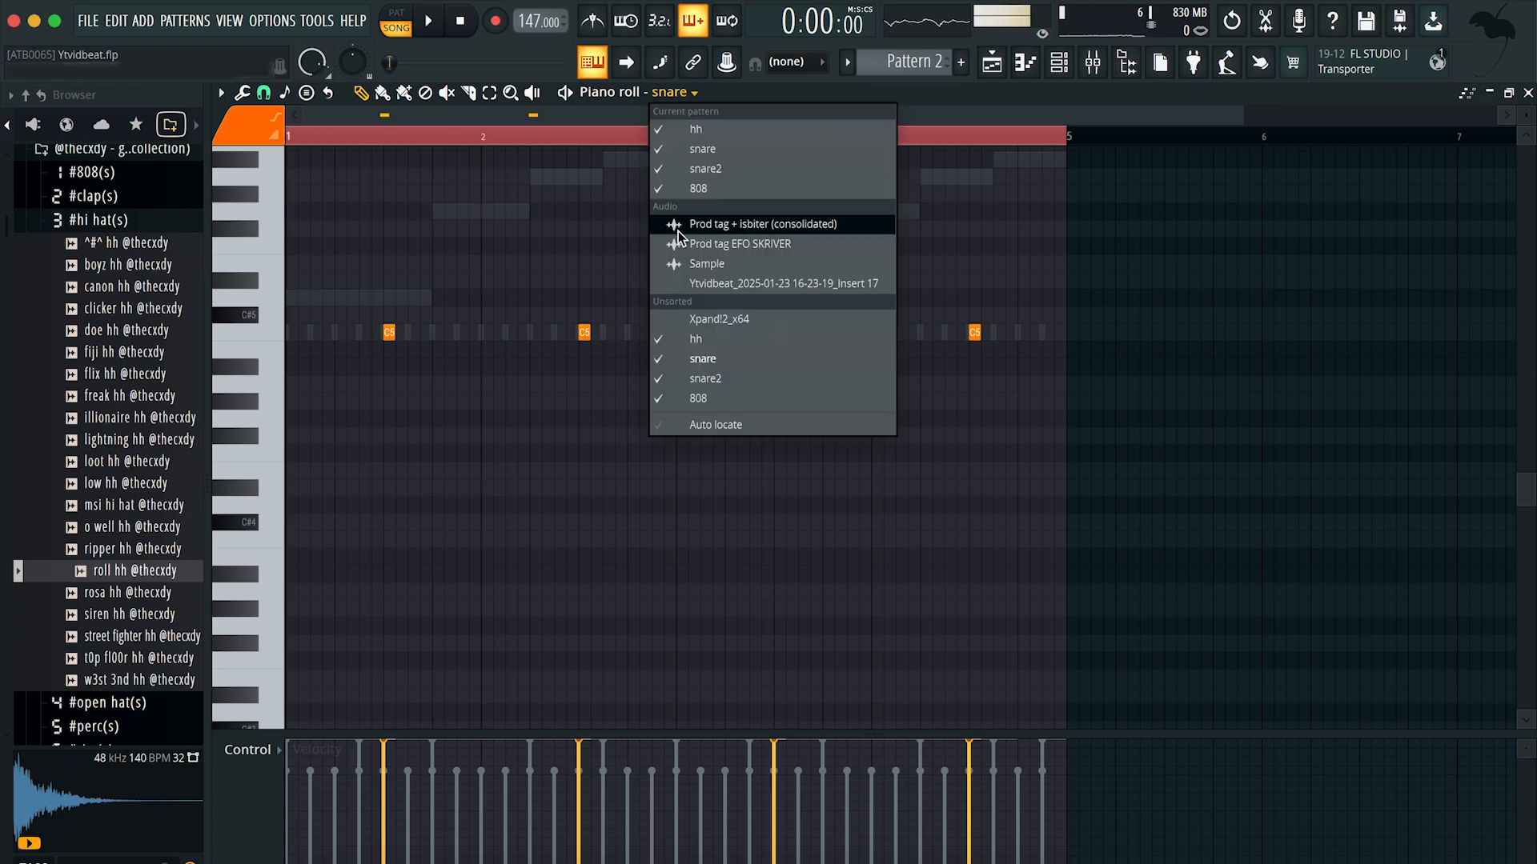
left_click(704, 378)
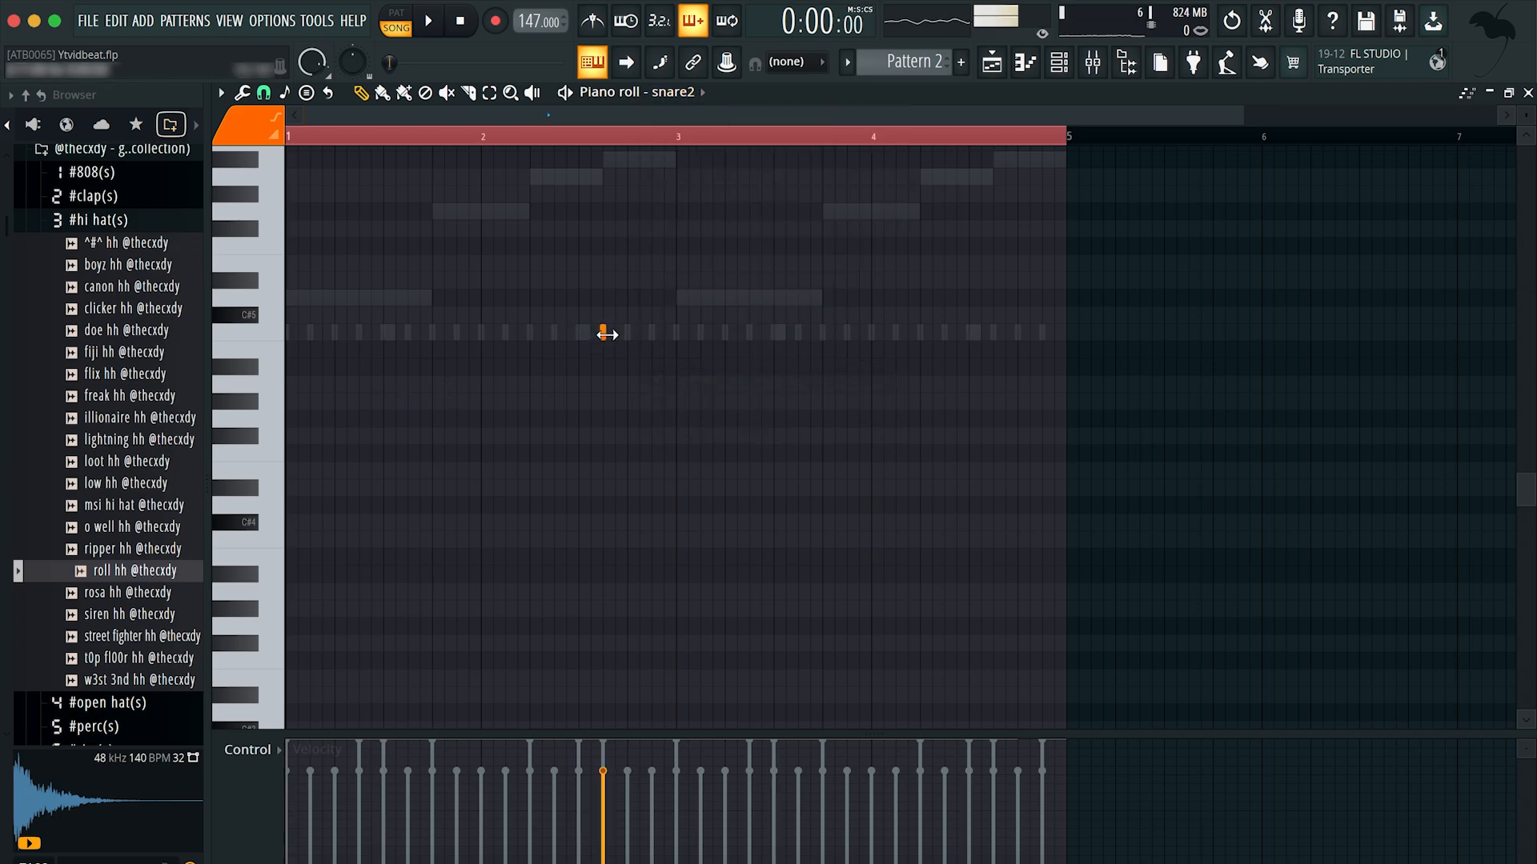
Step: Examine the 808 and hh notes of Pattern 2, then return to the playlist and play the arrangement
left_click(676, 92)
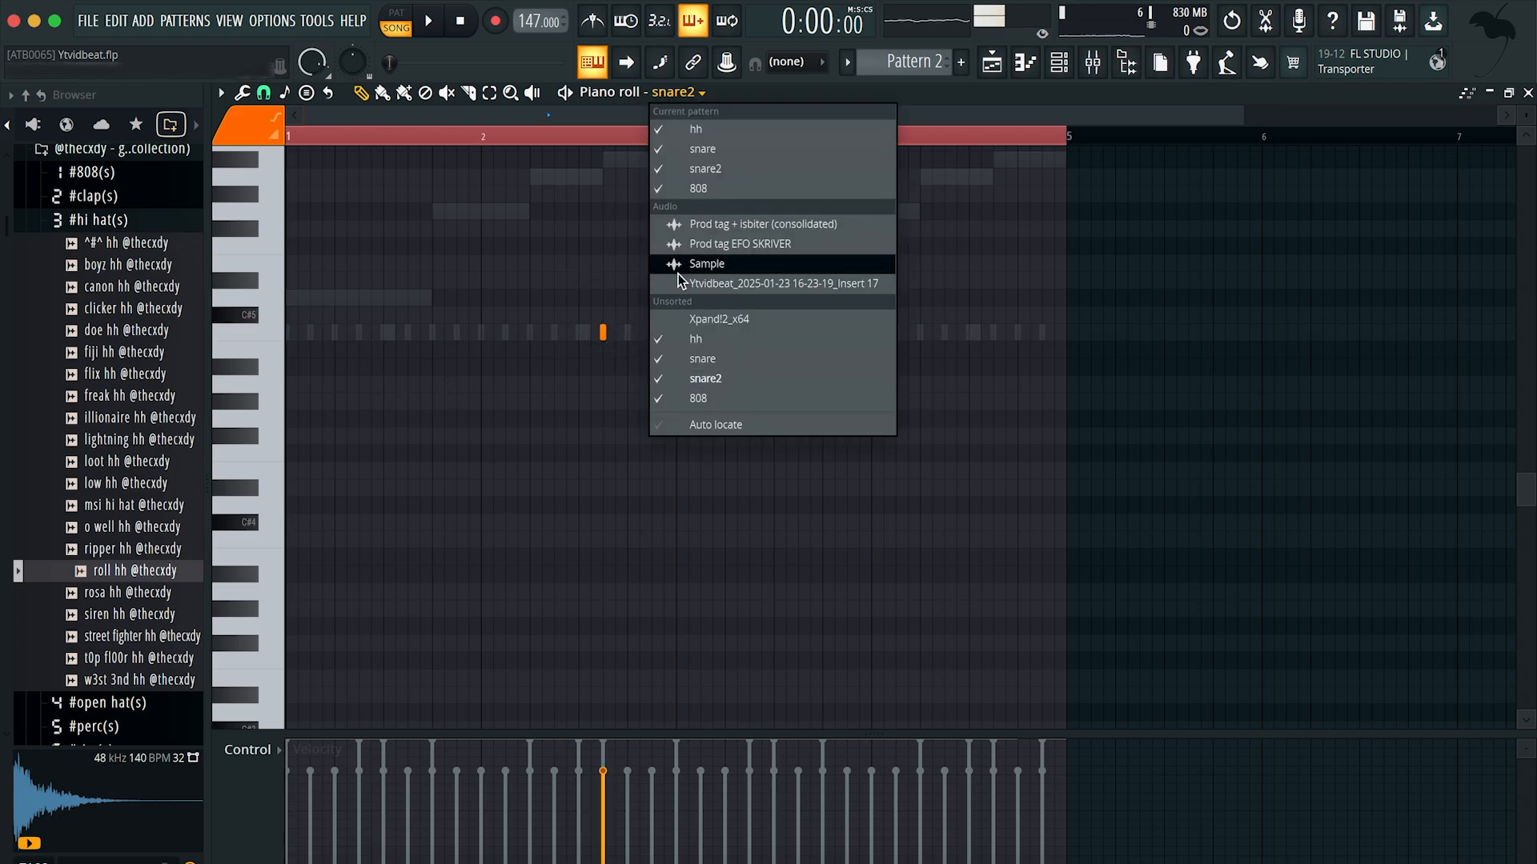
left_click(697, 400)
left_click(680, 92)
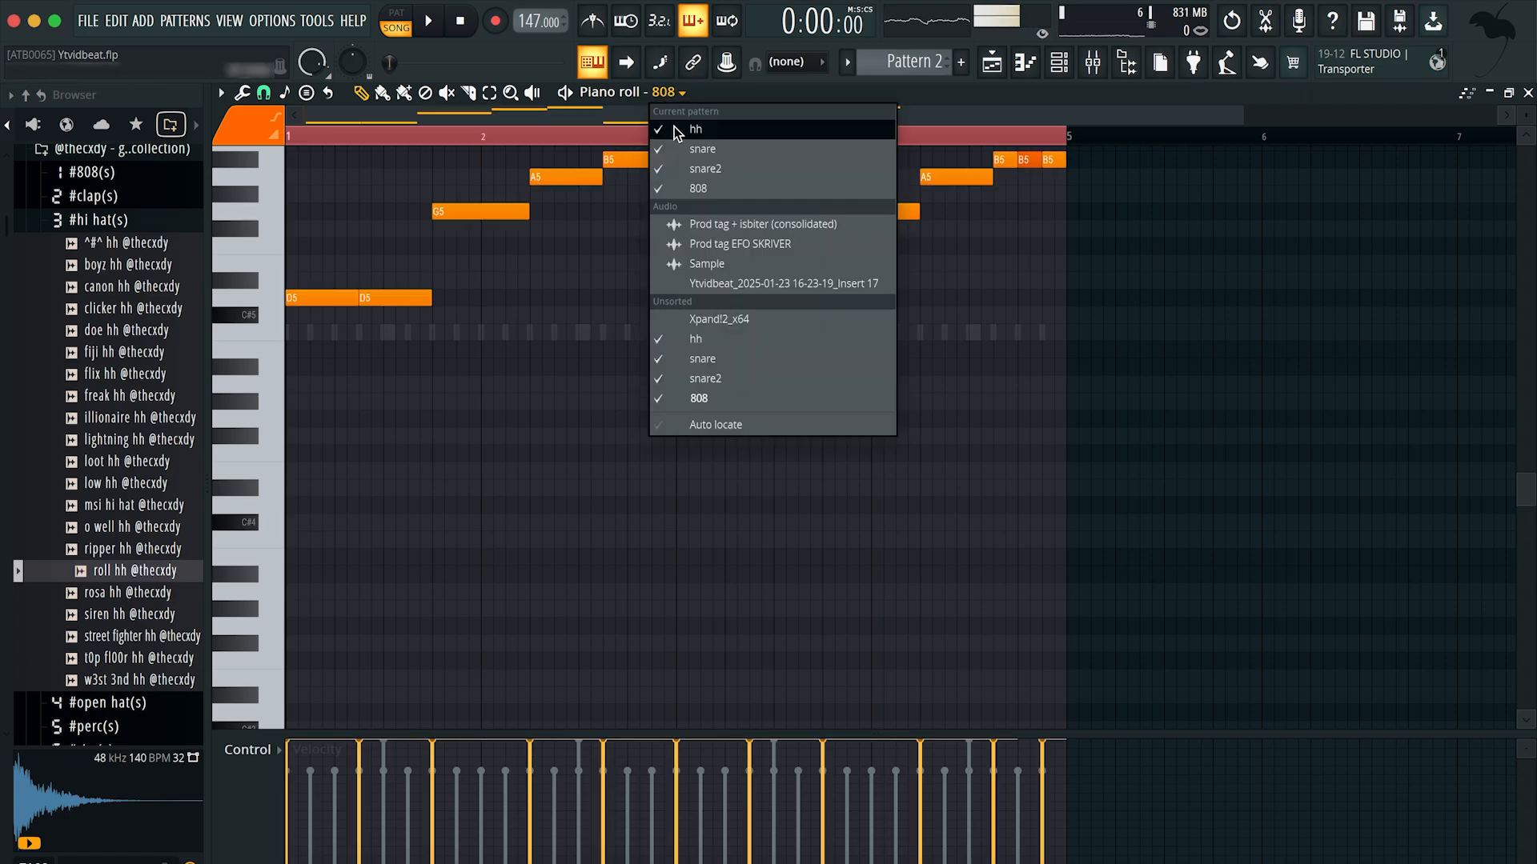
left_click(701, 340)
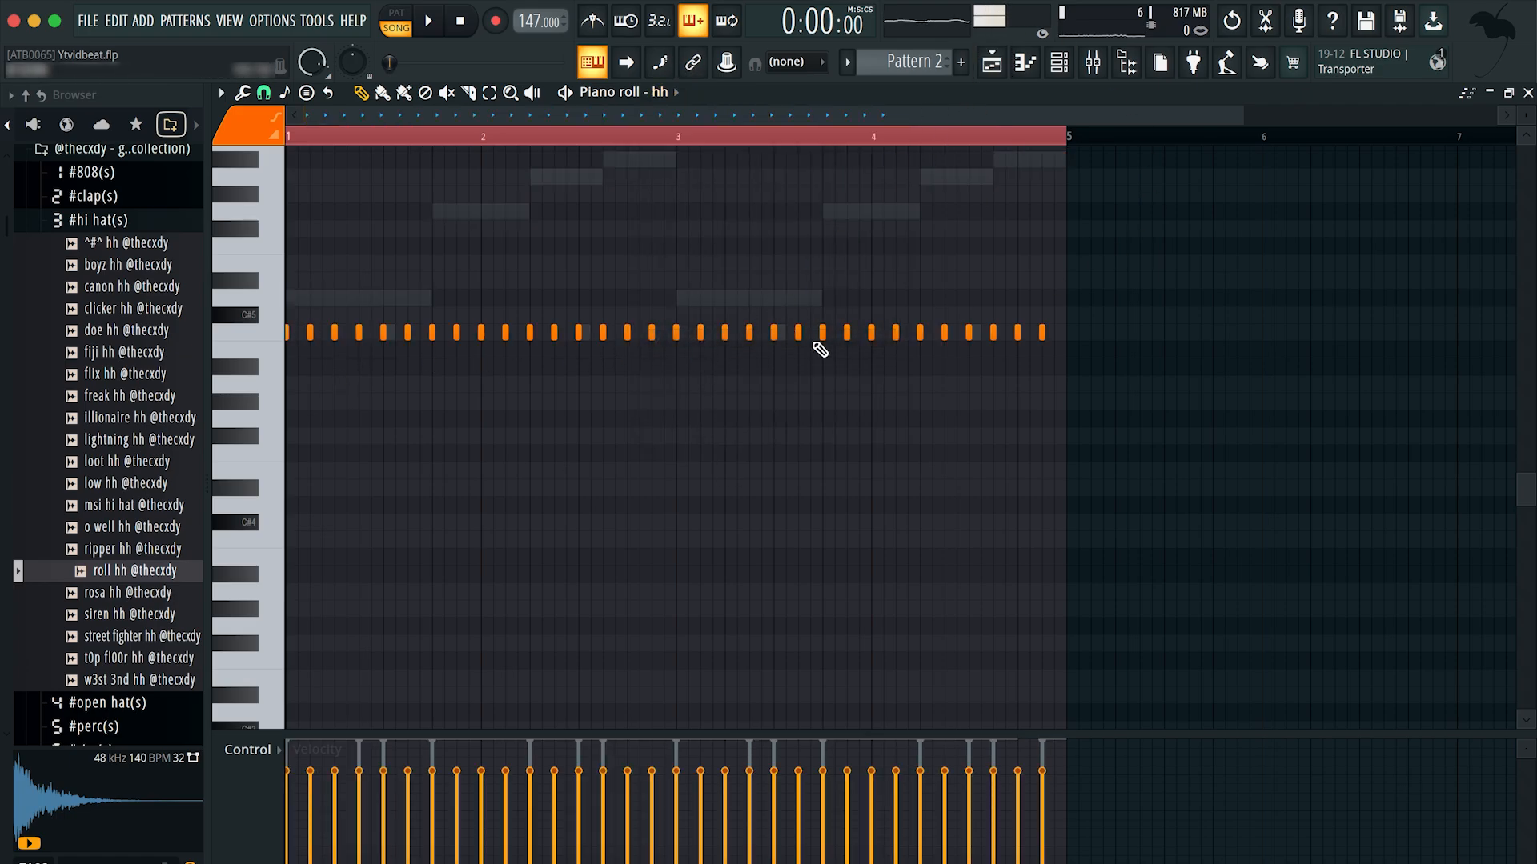
left_click(1003, 66)
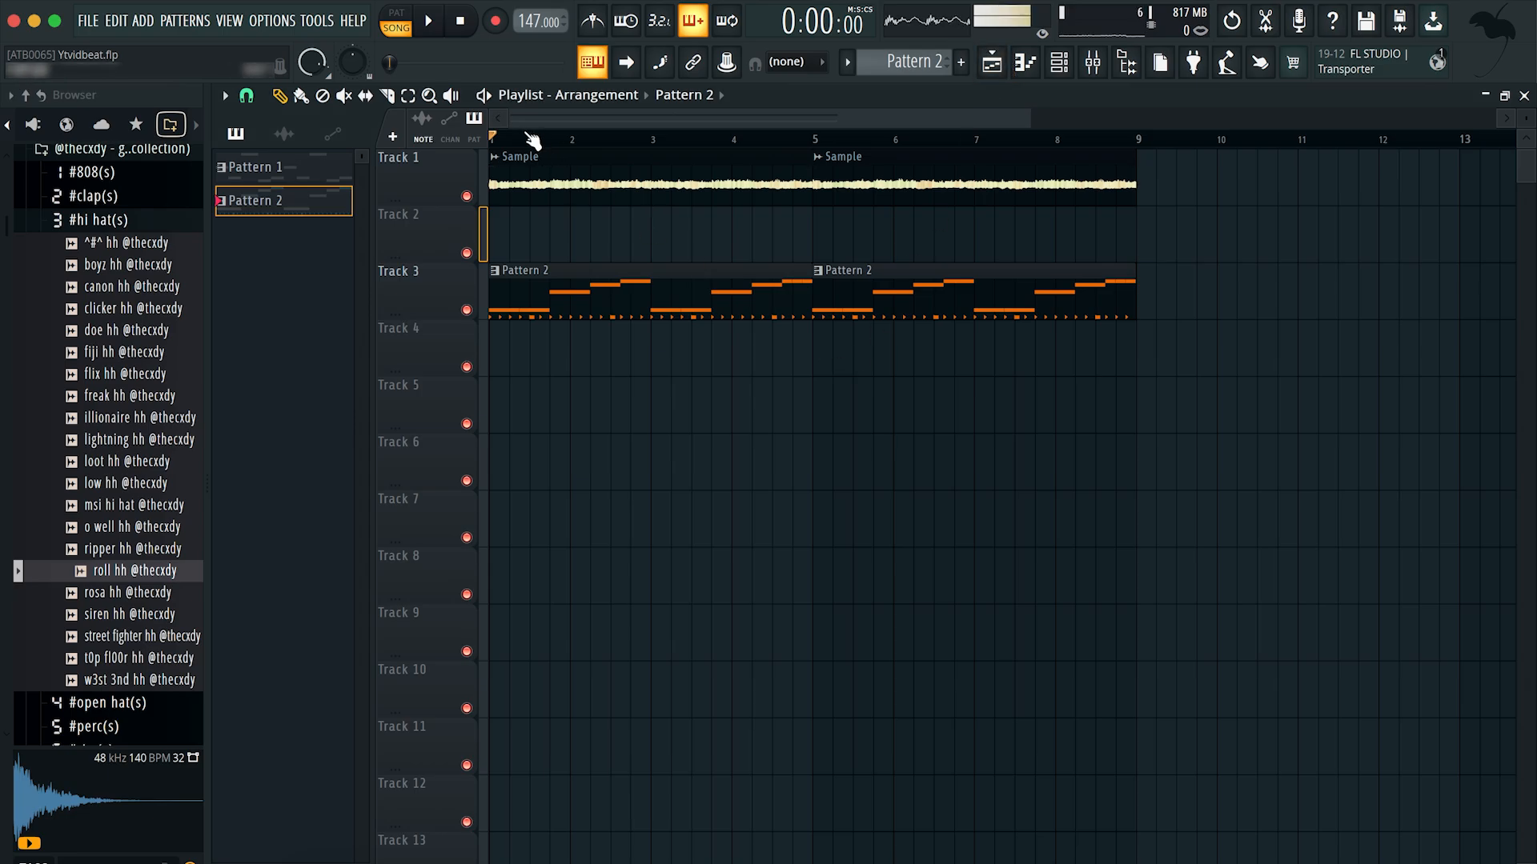
key("space")
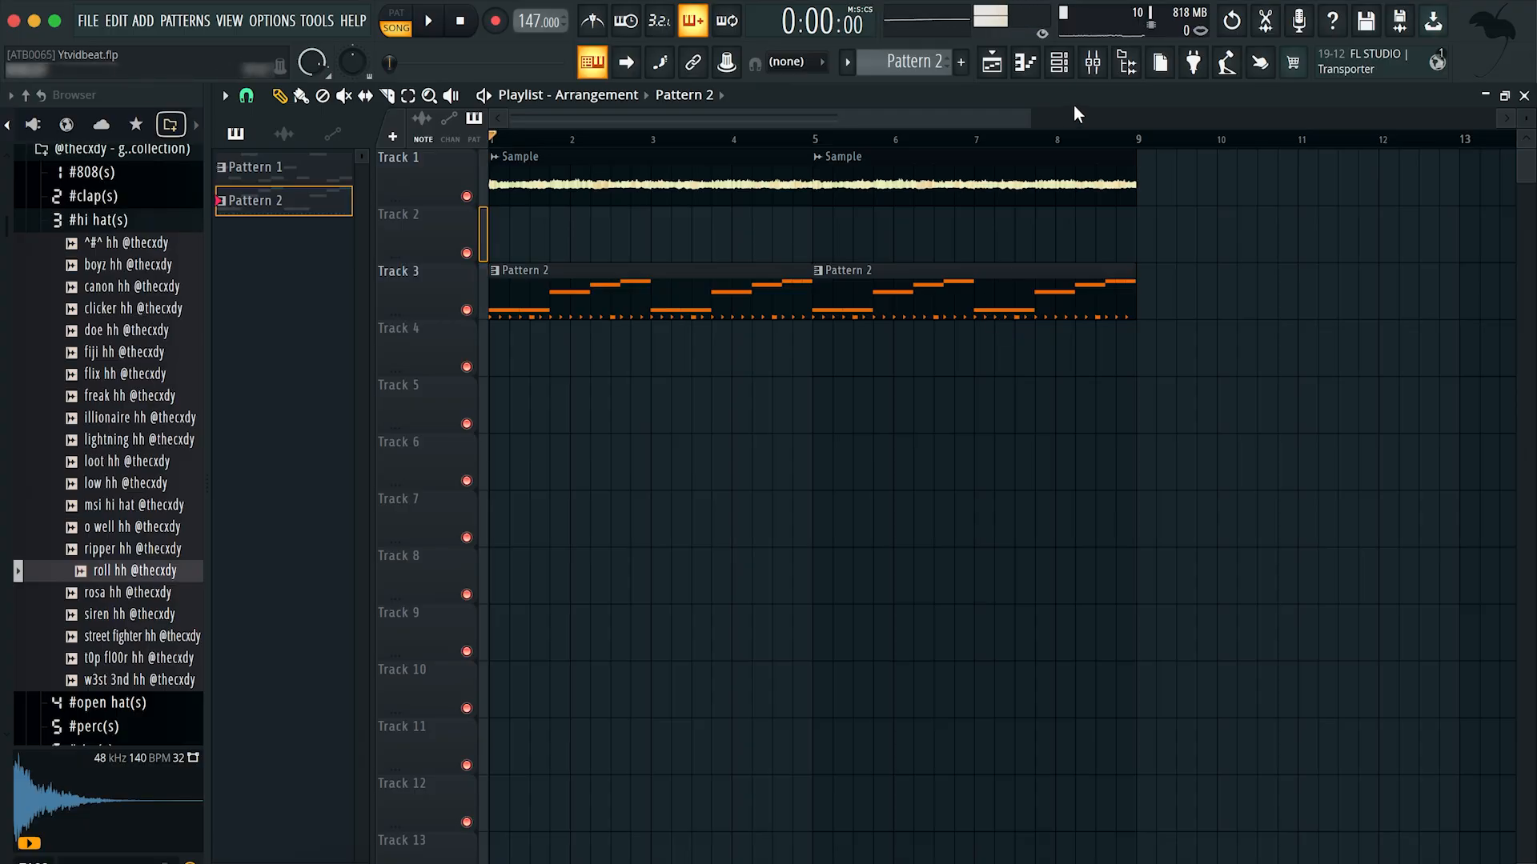
Step: Disable Fresh Air on the Master mixer track and open the Fruity Parametric EQ in slot 7
key("F9")
left_click(271, 248)
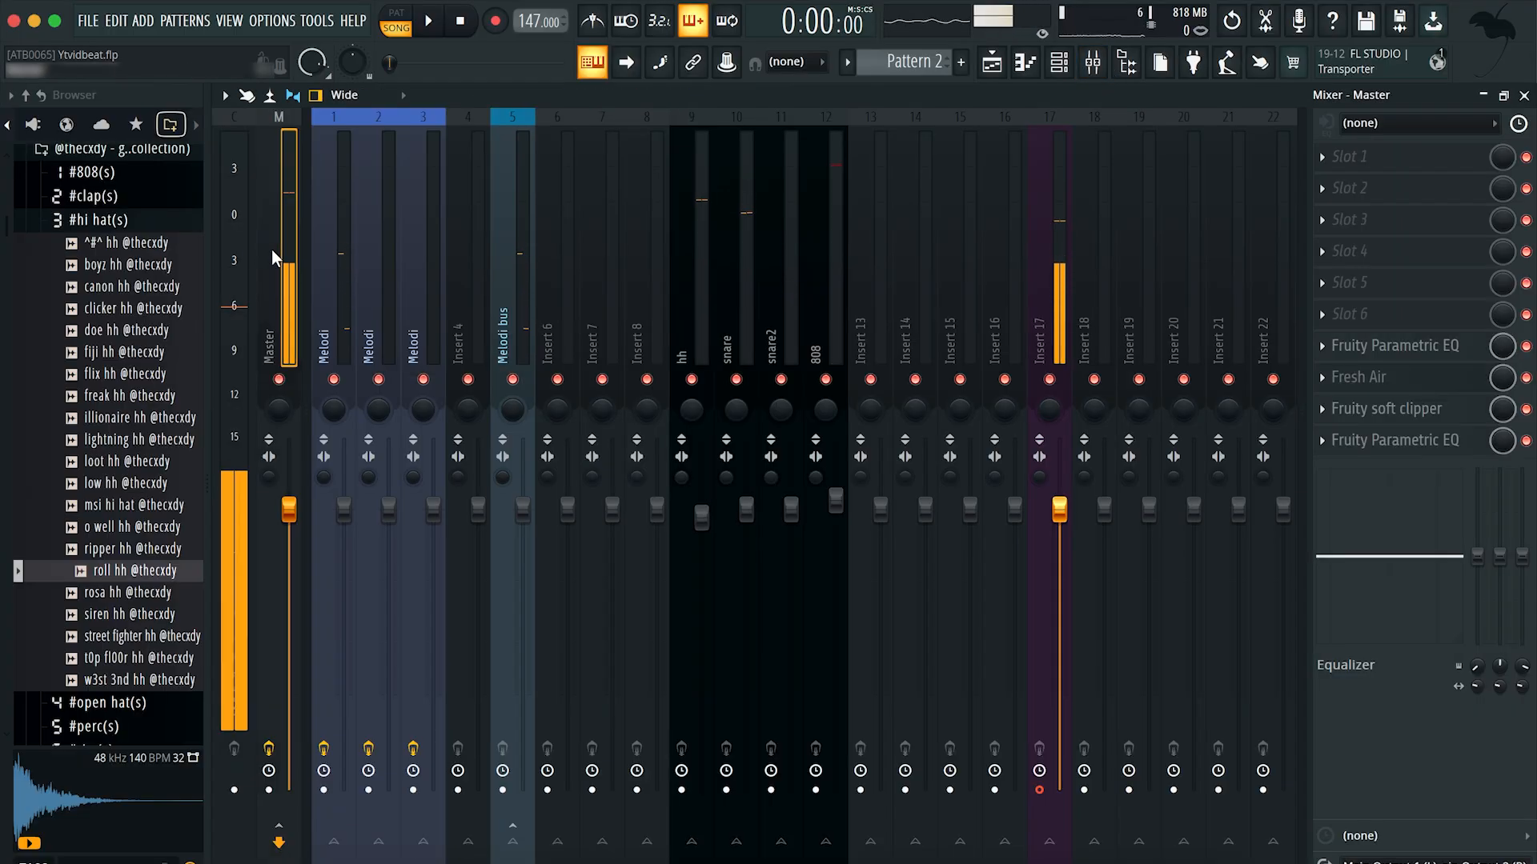
left_click(1526, 377)
left_click(1395, 345)
left_click_drag(324, 146, 719, 243)
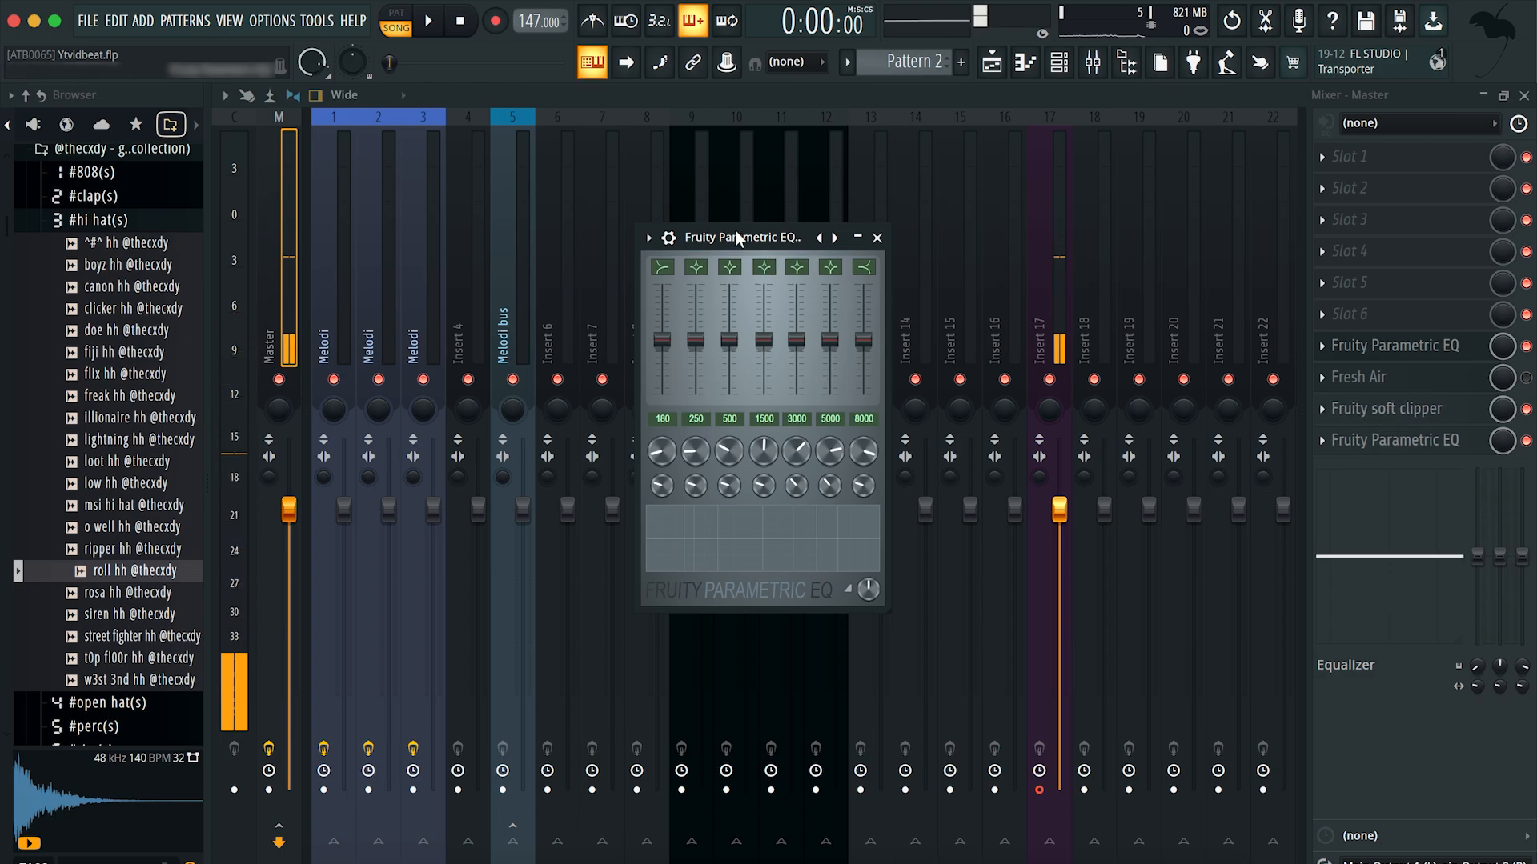
left_click_drag(751, 242, 731, 230)
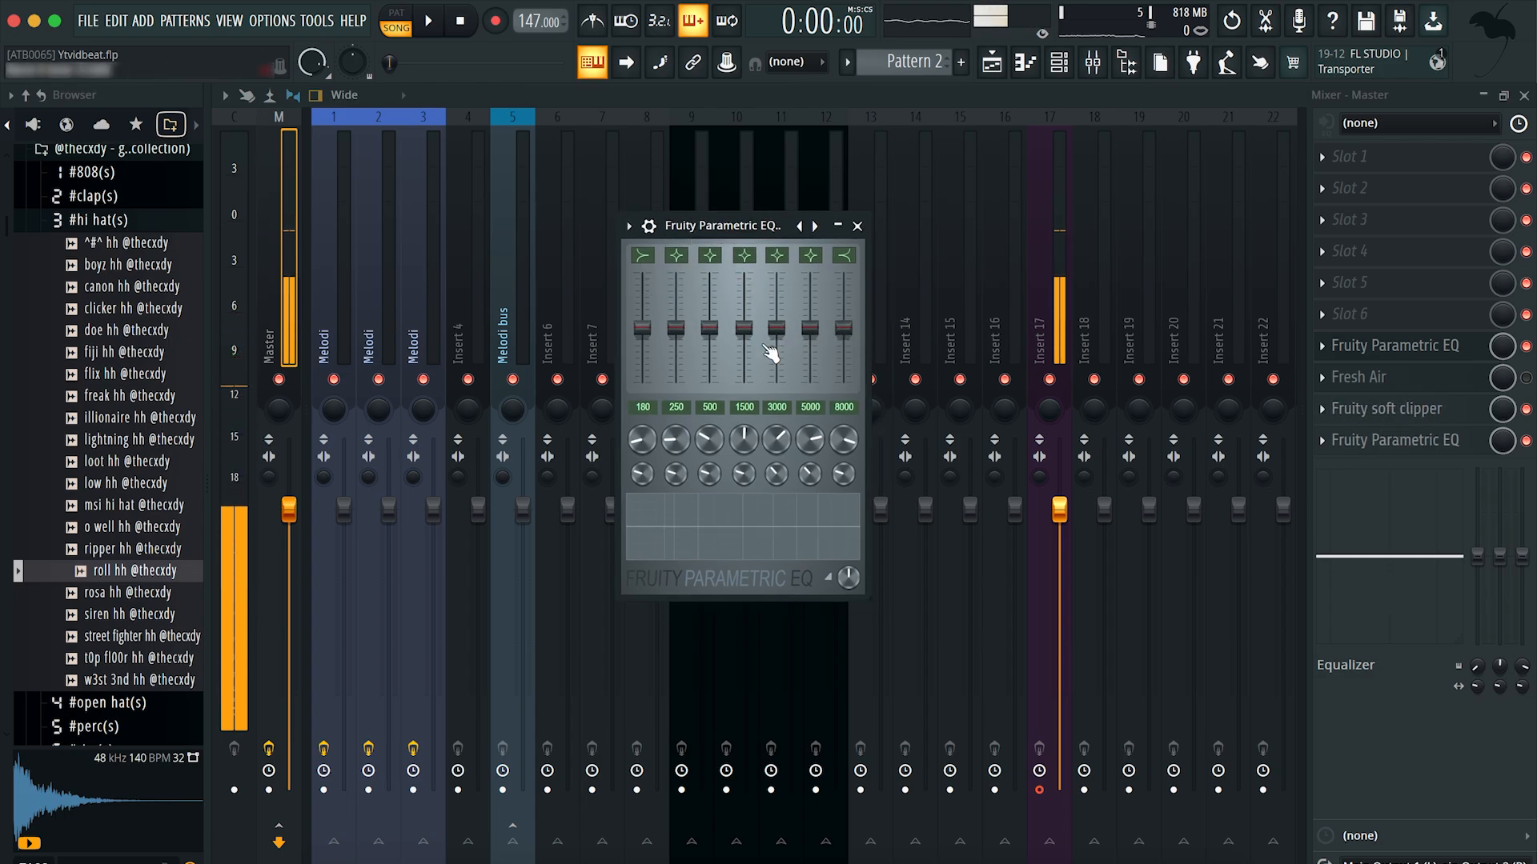
left_click(1350, 314)
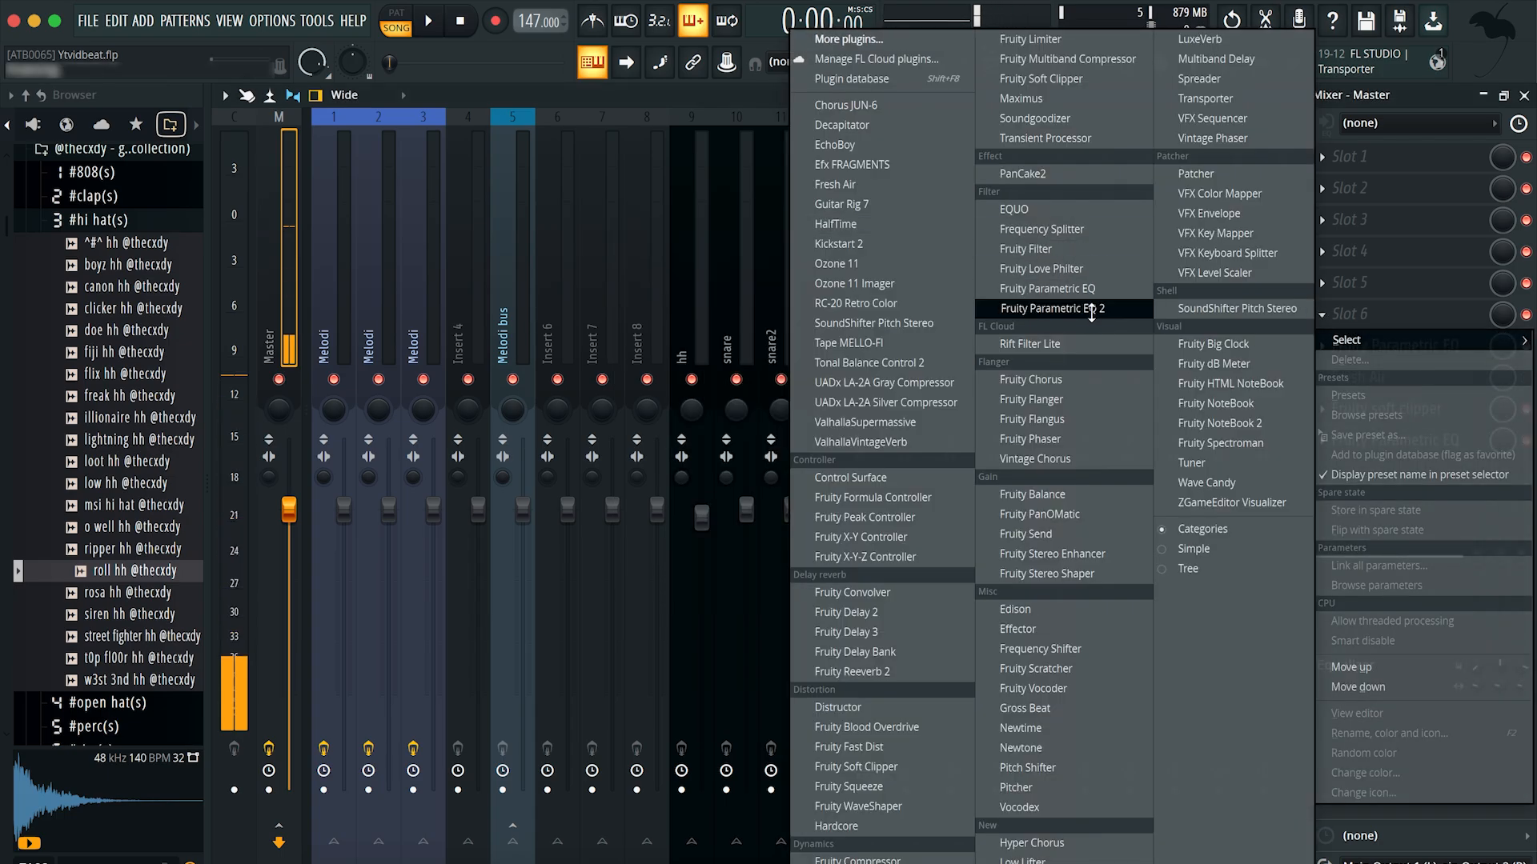
left_click(1045, 302)
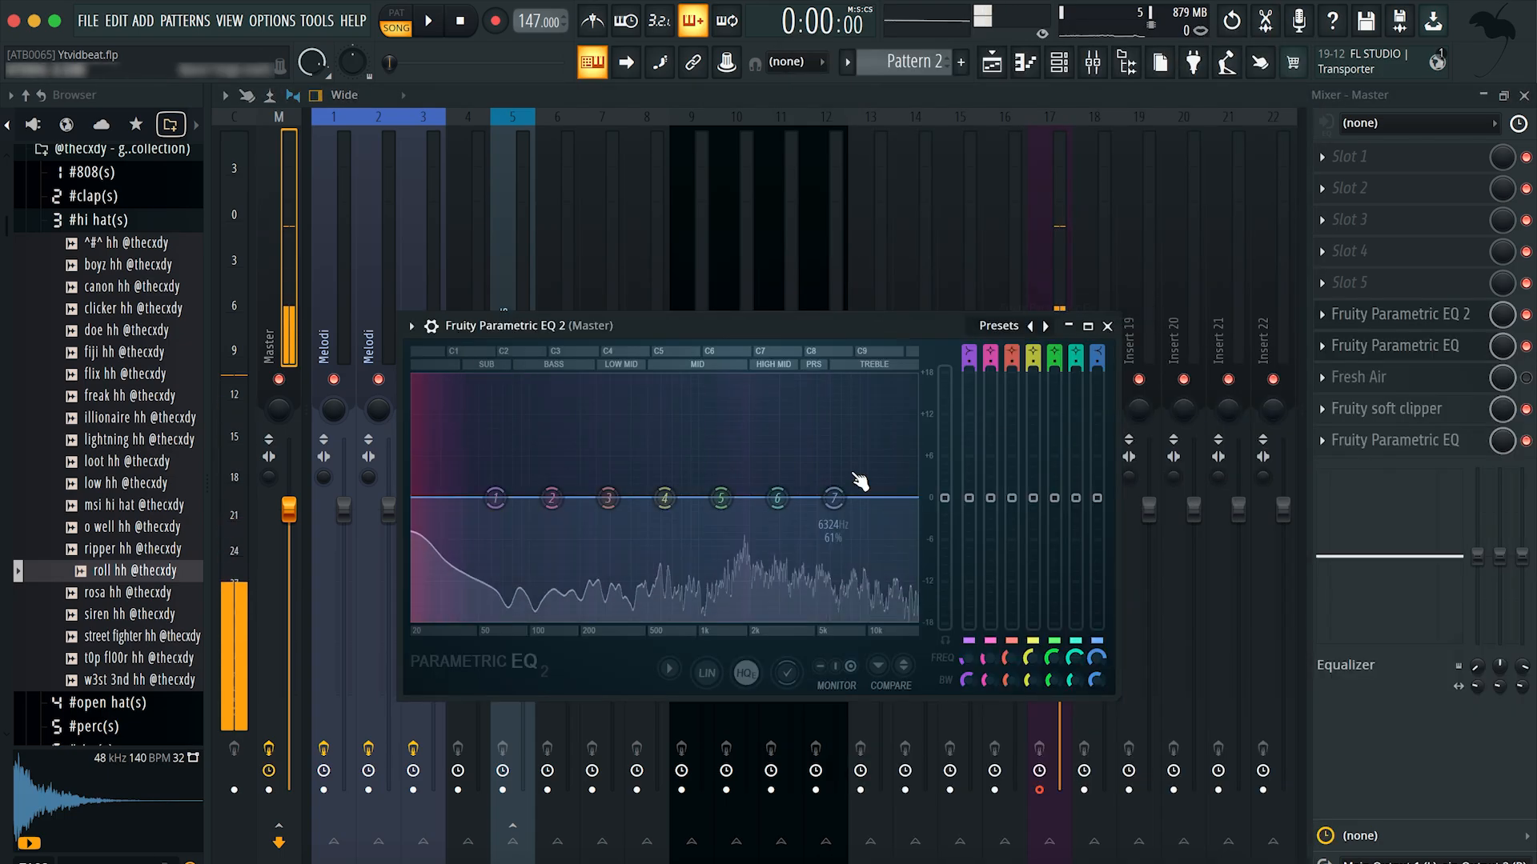
left_click(1107, 326)
right_click(1361, 314)
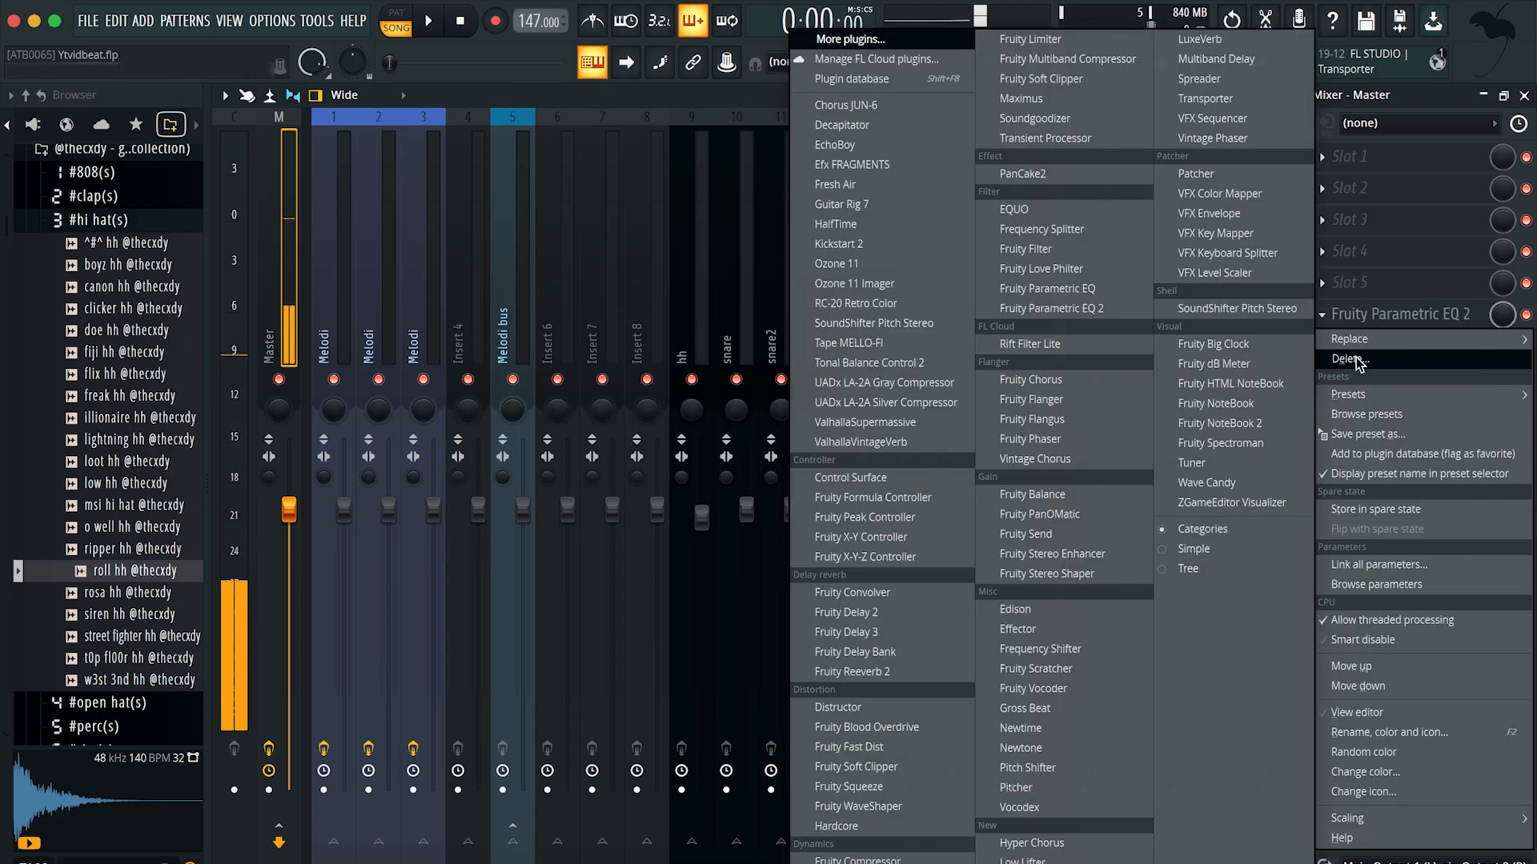
left_click(1365, 355)
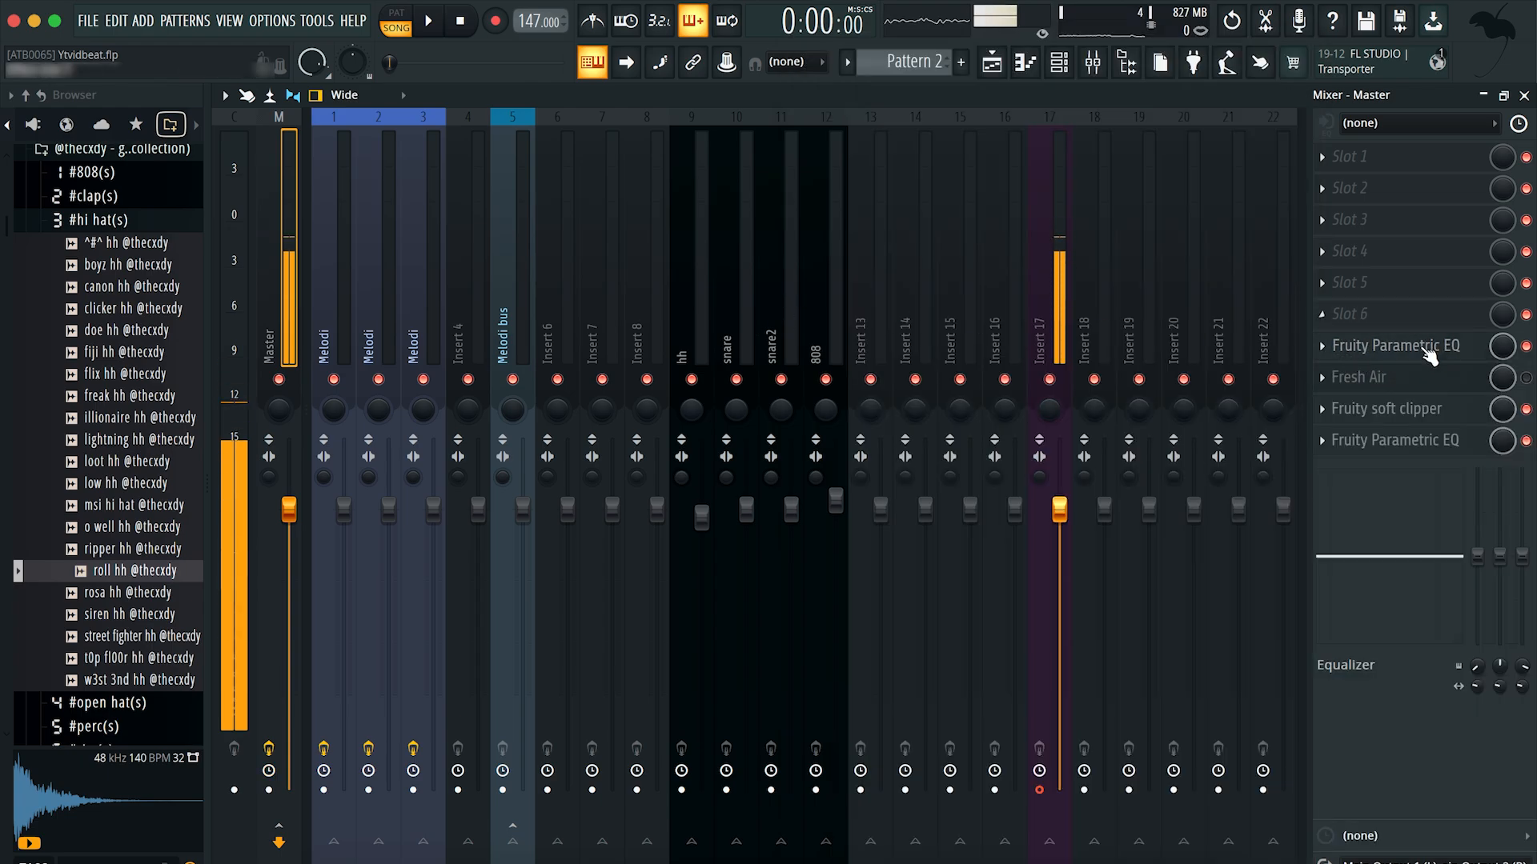
Step: Reopen the Master track's Fruity Parametric EQ in slot 7 and adjust its 8000 Hz band level during playback
left_click(1427, 353)
mouse_move(742, 223)
left_mouse_down()
mouse_move(886, 216)
mouse_move(759, 203)
left_mouse_up()
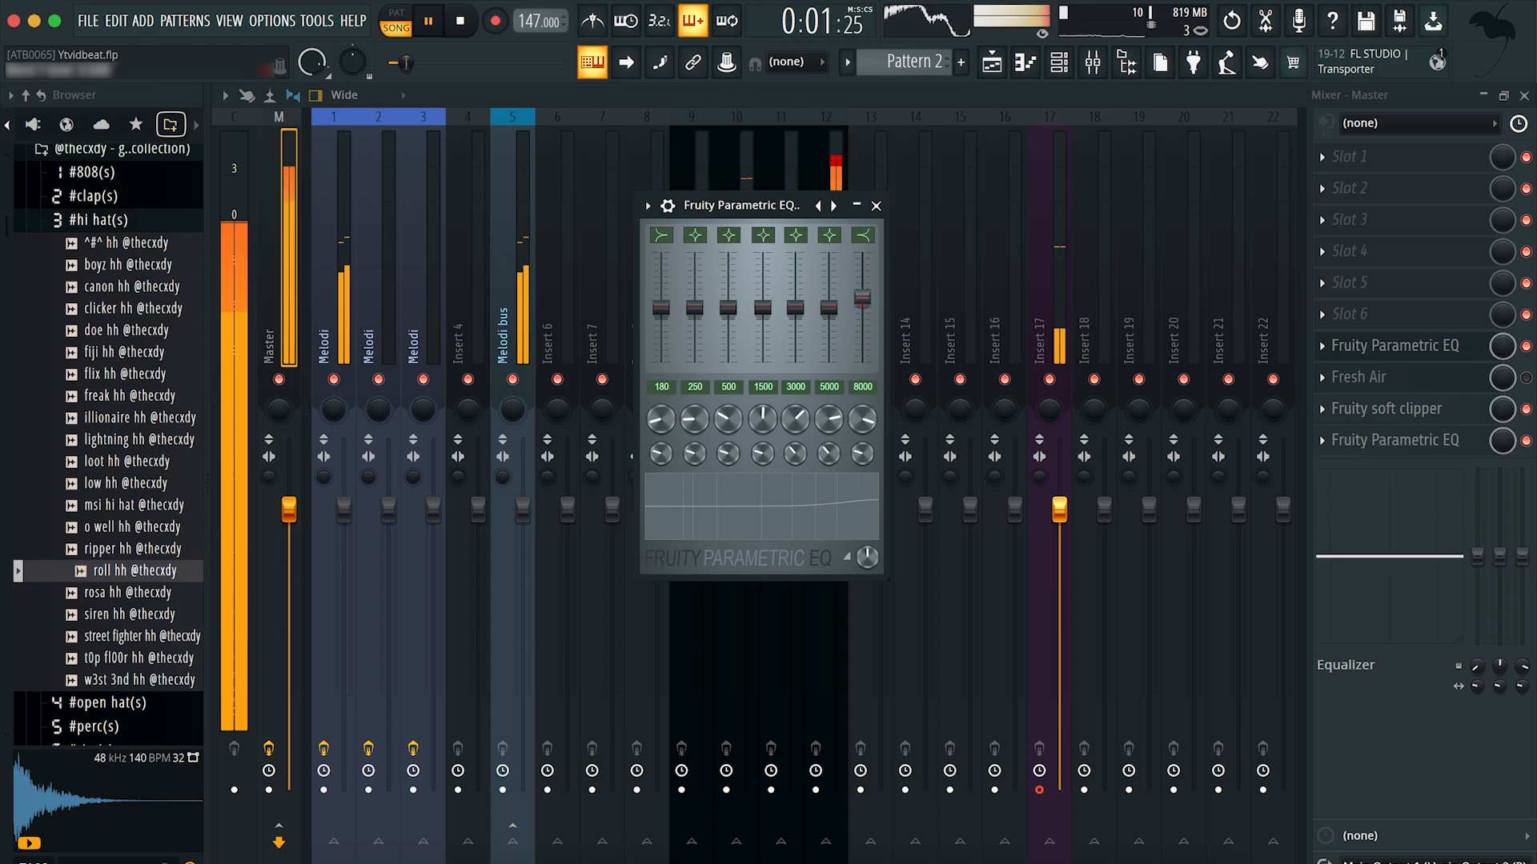
left_click_drag(862, 299, 829, 303)
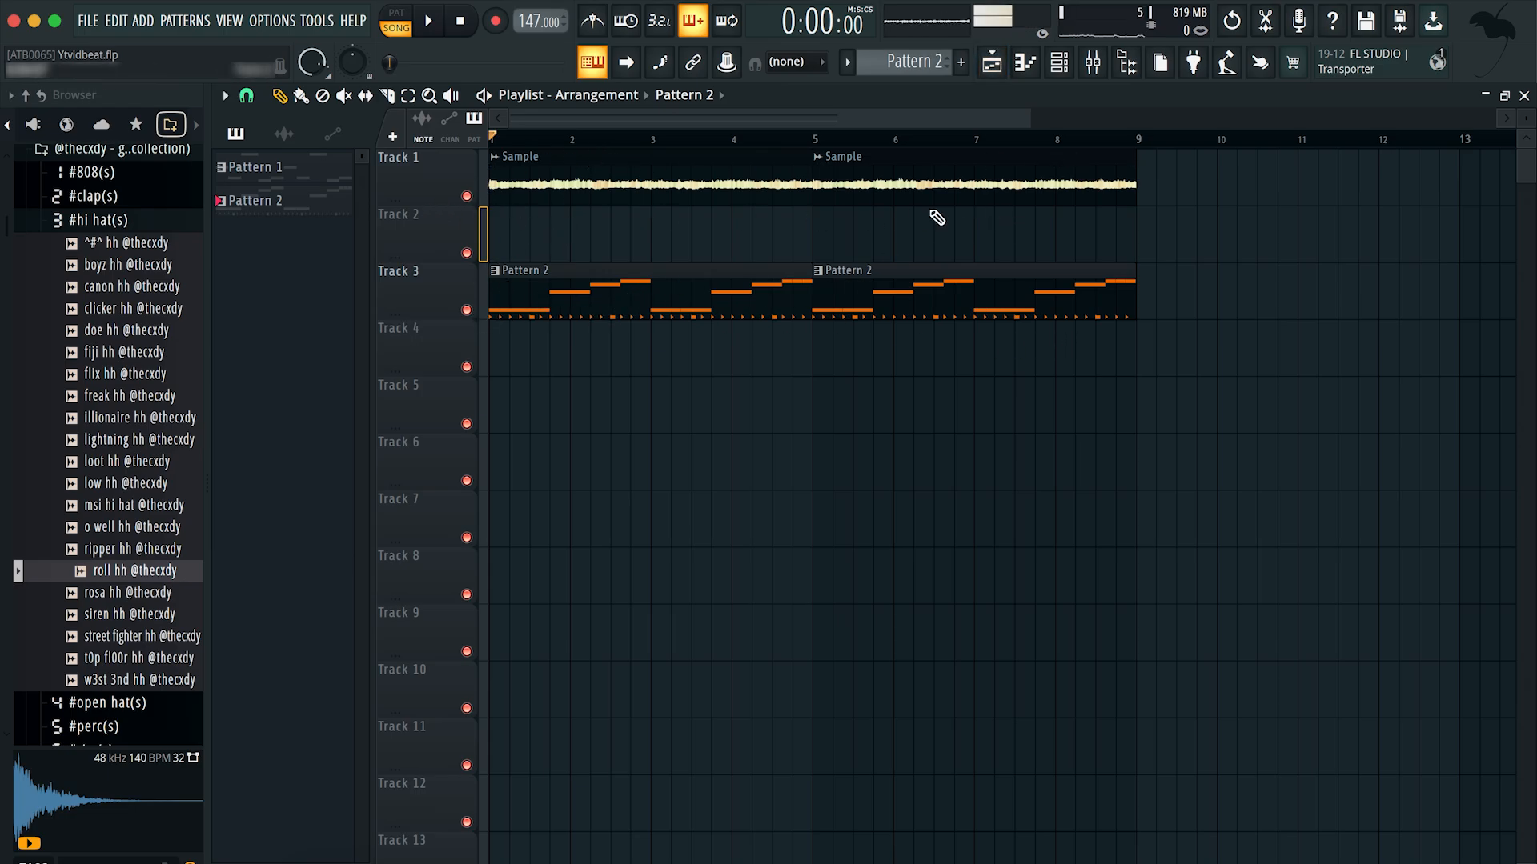
Step: Reopen the Master mixer track's Fruity Parametric EQ in slot 7 and slightly lower its 180 Hz band
left_click(1095, 63)
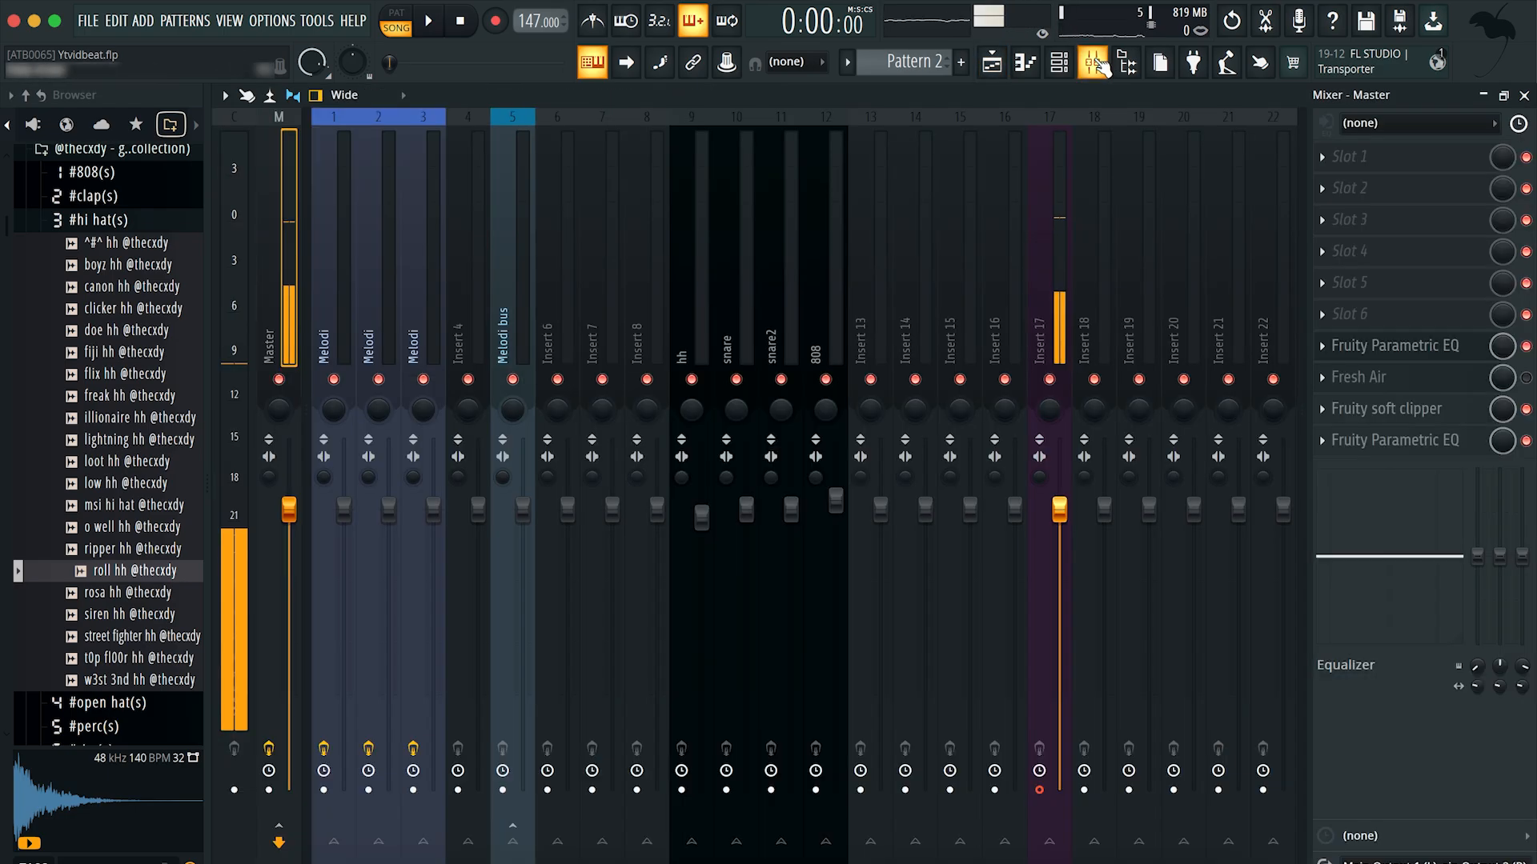
right_click(1411, 347)
left_click(1424, 289)
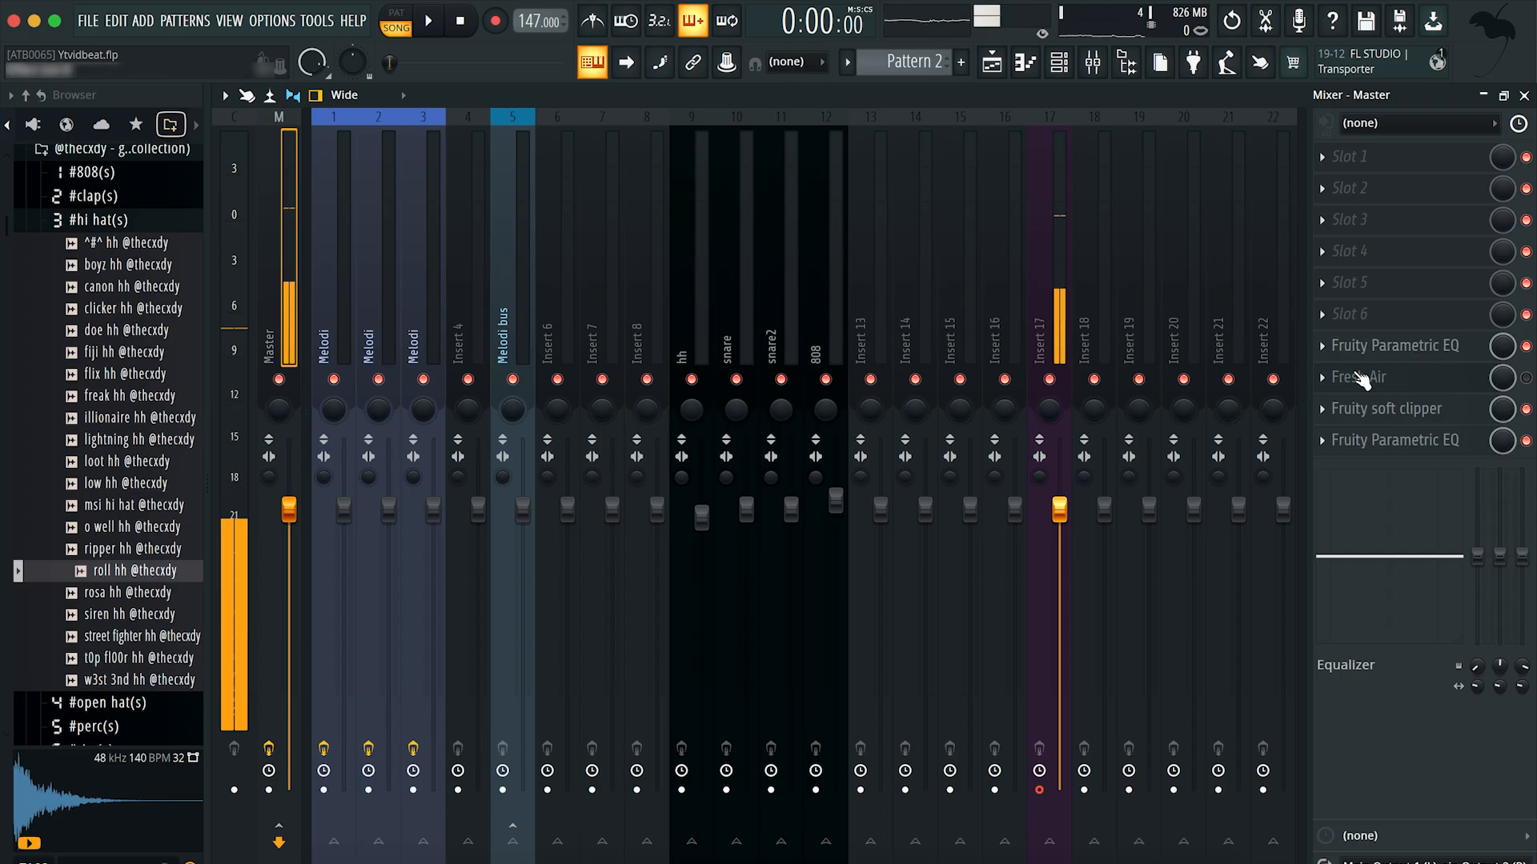
left_click(1414, 347)
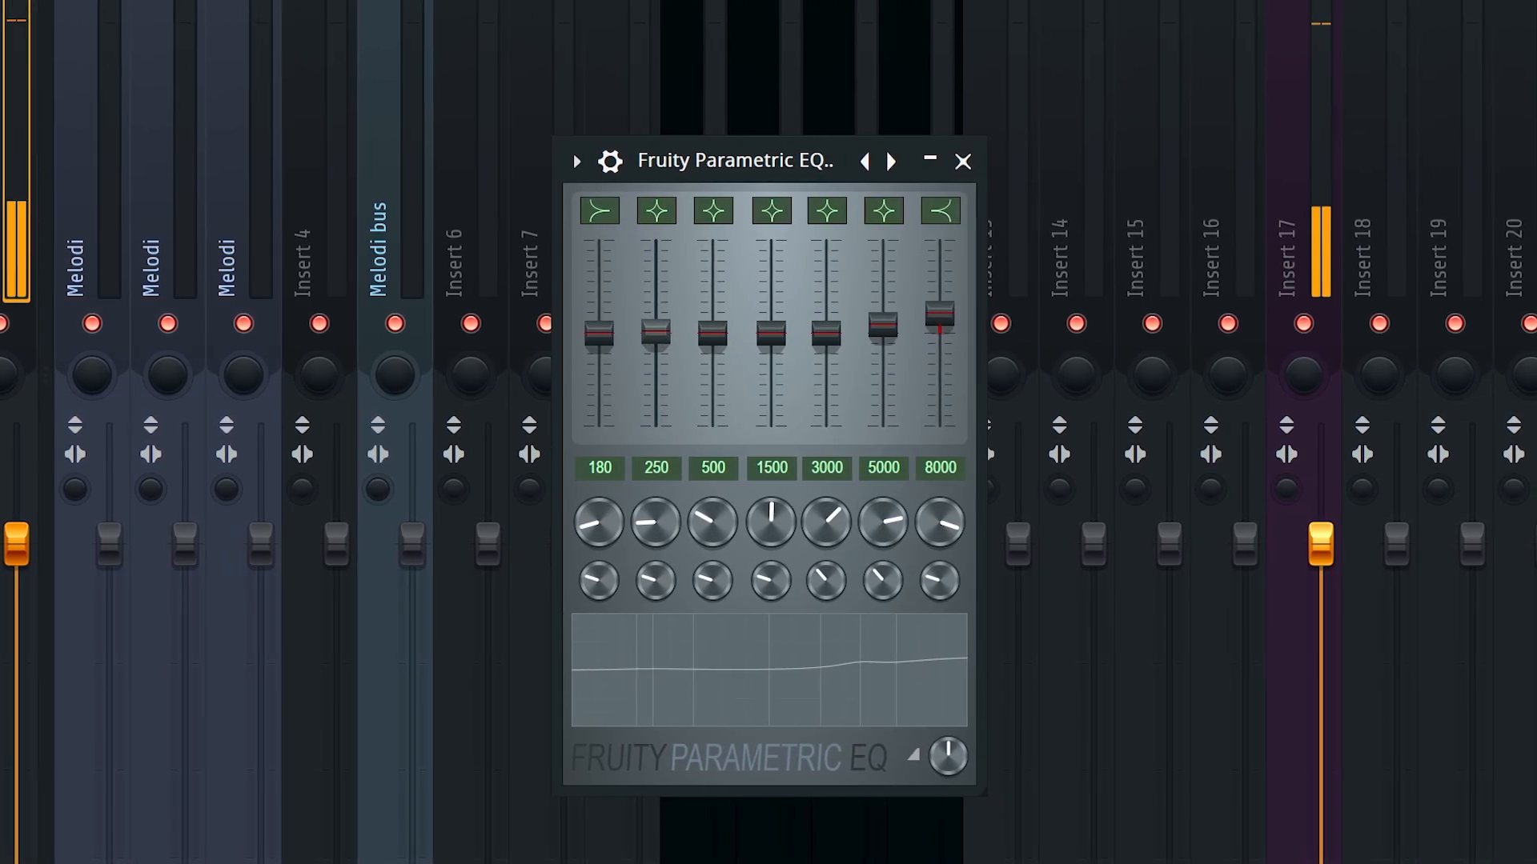
left_click_drag(616, 332, 544, 344)
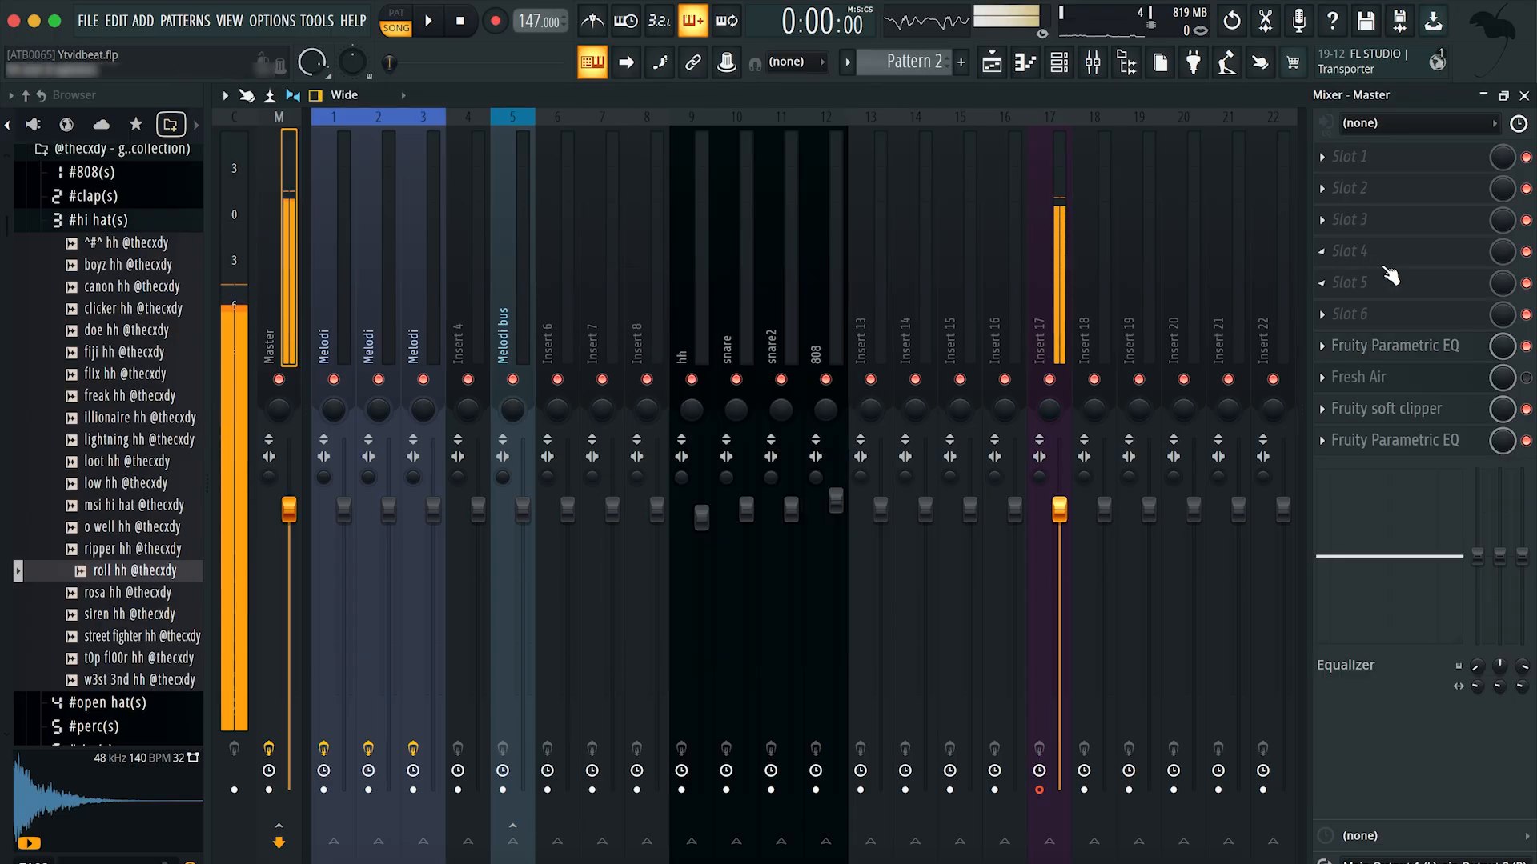
Step: Load Fruity Parametric EQ 2 into slot 5 of the Master track and boost its low band 1 and high band 7
left_click(1390, 276)
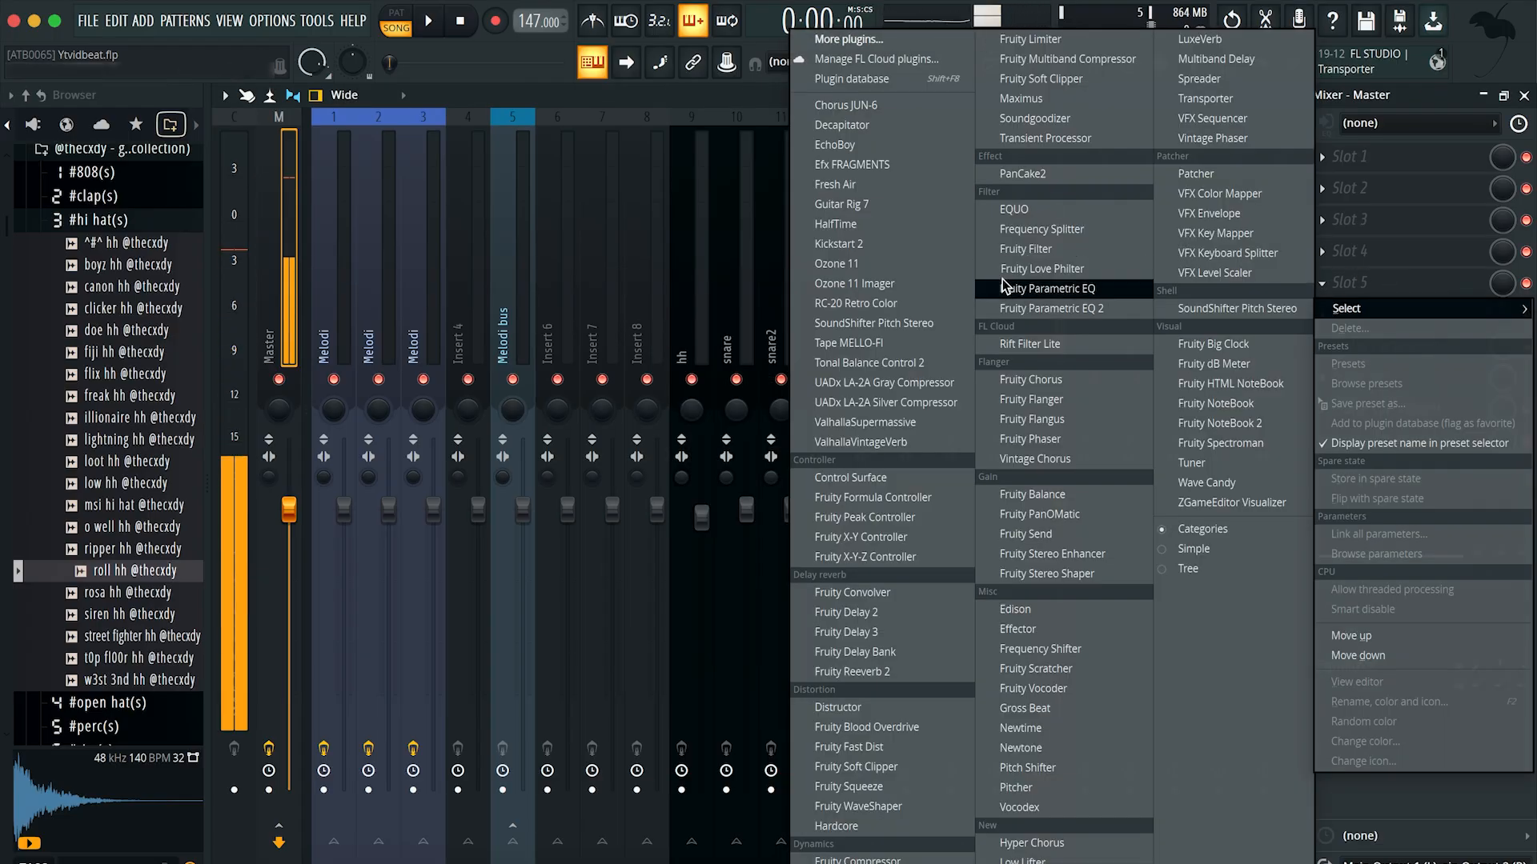
left_click(1005, 282)
left_click_drag(432, 471, 442, 399)
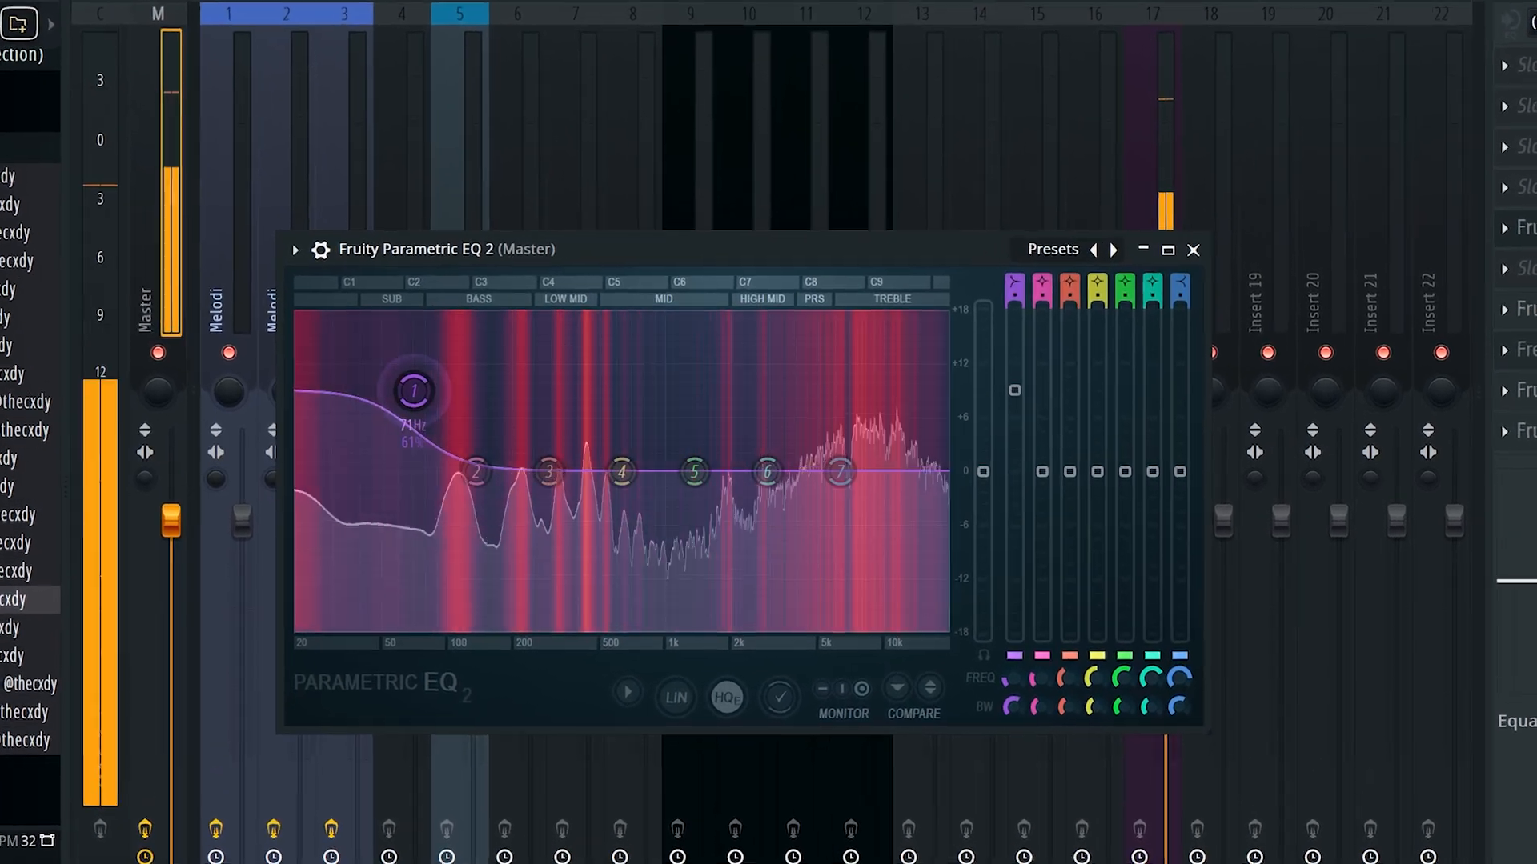
left_click_drag(826, 471, 847, 385)
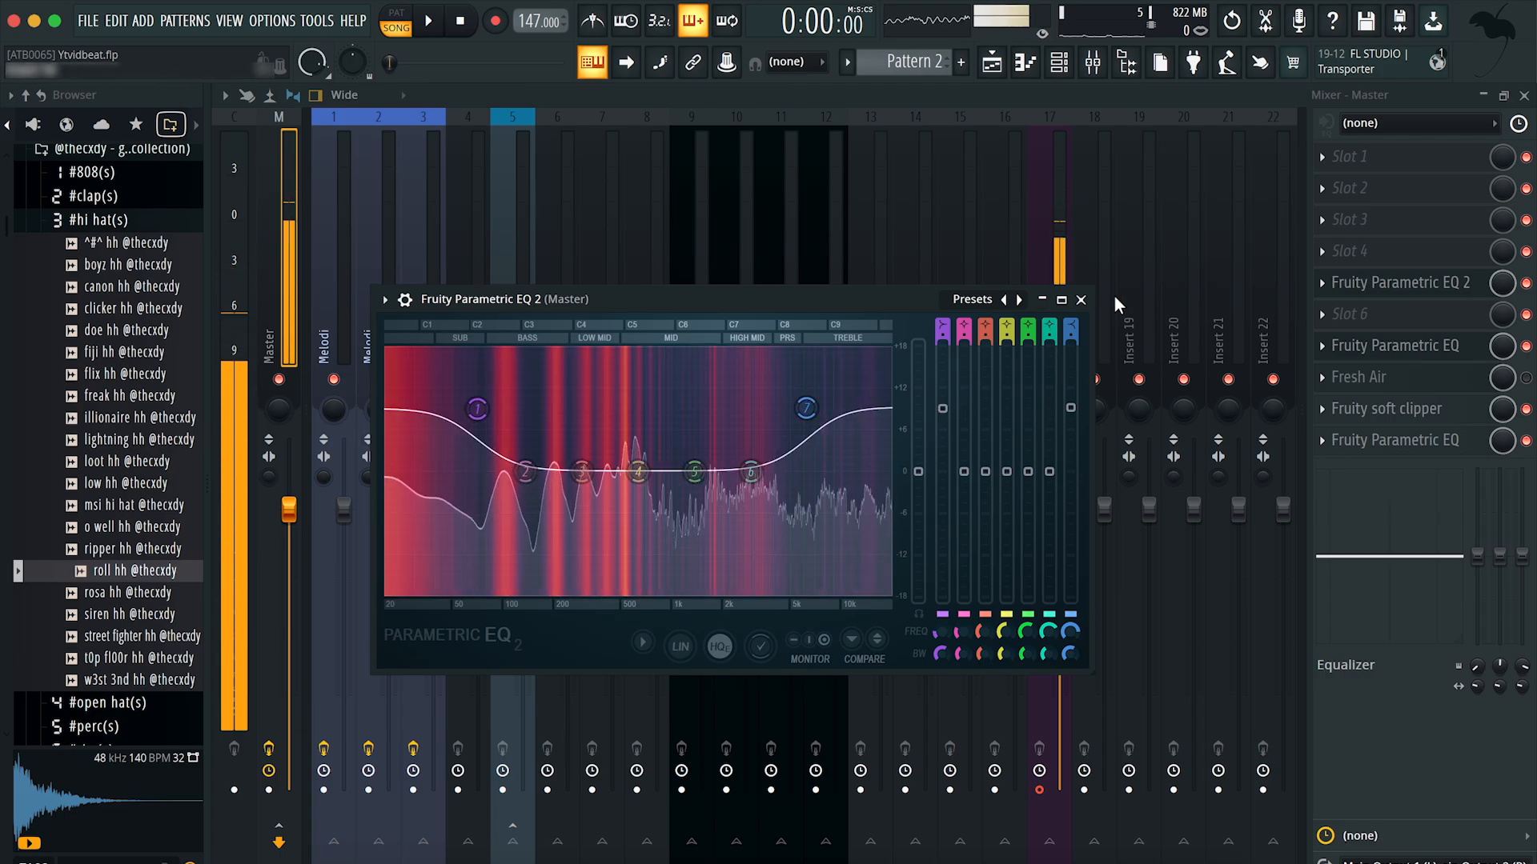
Step: Close Fruity Parametric EQ 2 and delete it from slot 5 of the Master track
left_click(1082, 300)
right_click(1327, 282)
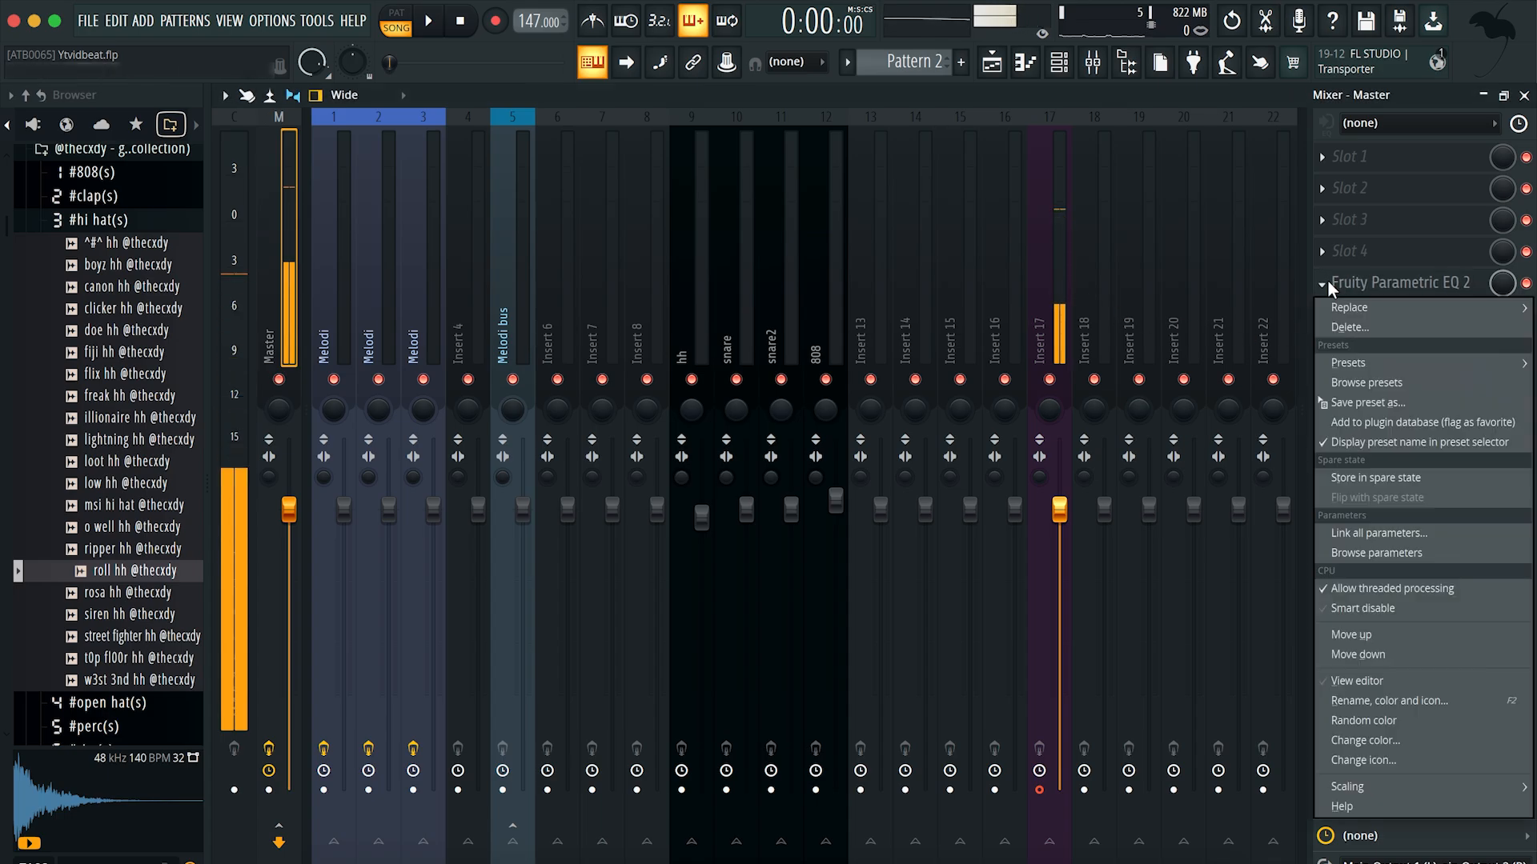
left_click(1361, 326)
Step: Return to the playlist and examine the Aro audio clip's channel and its time-stretching pitch settings
left_click(991, 64)
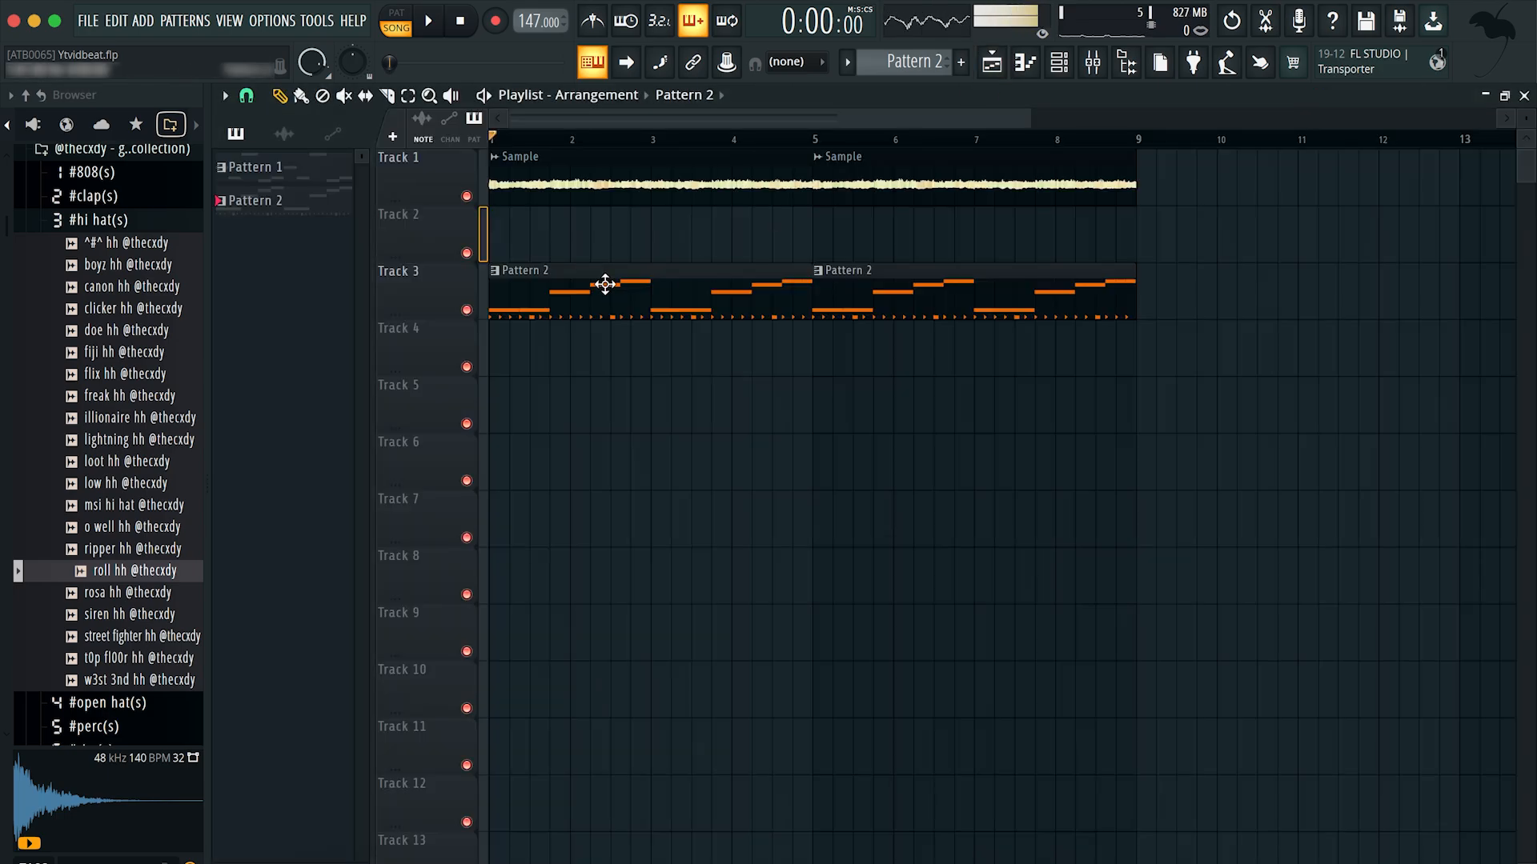
left_click_drag(519, 141, 363, 138)
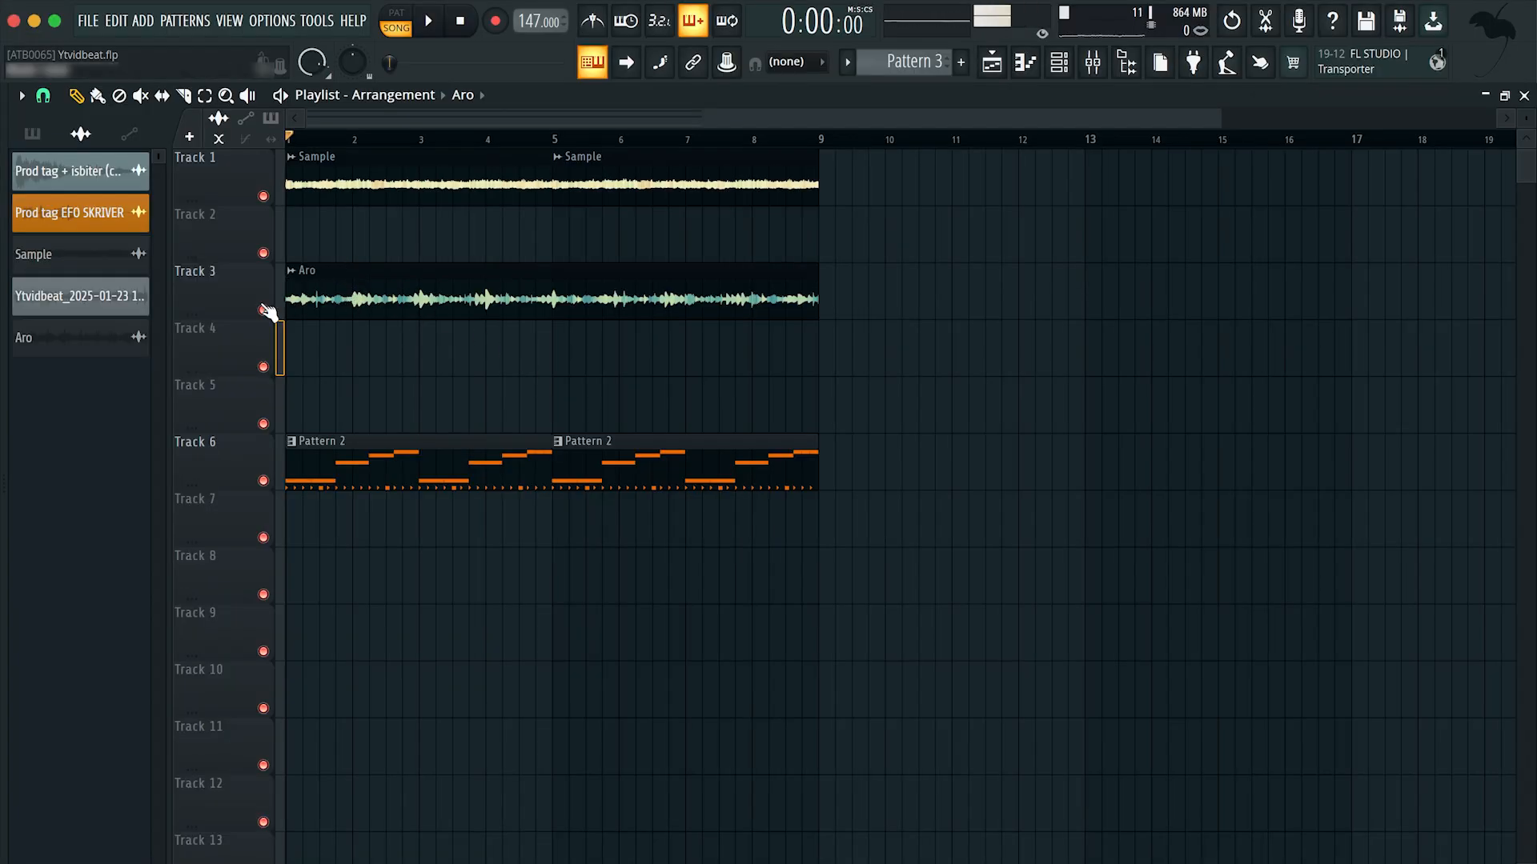
left_click(1068, 64)
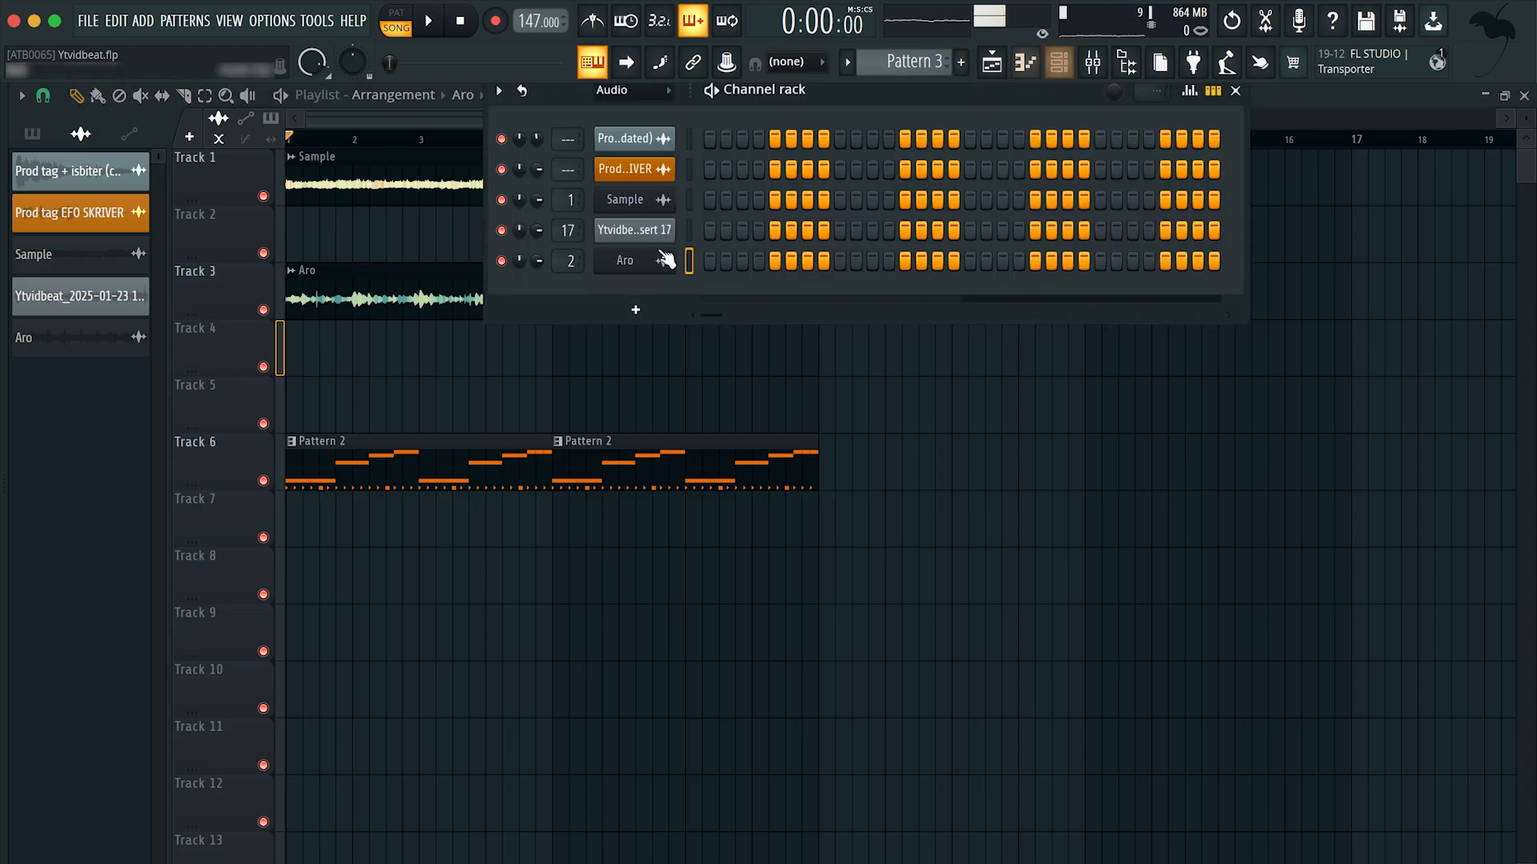
double_click(400, 298)
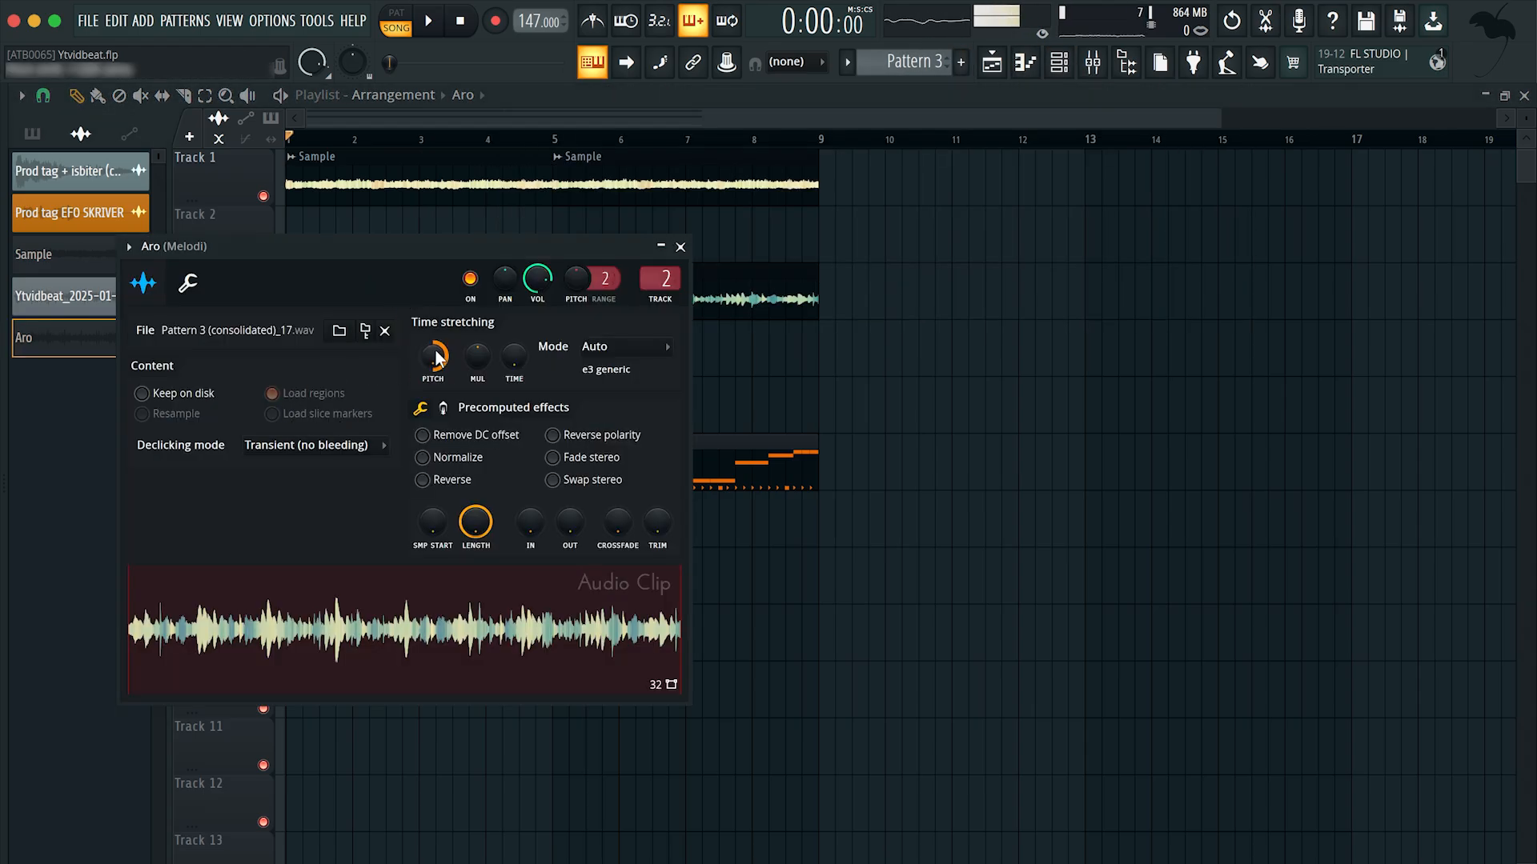
left_click(680, 246)
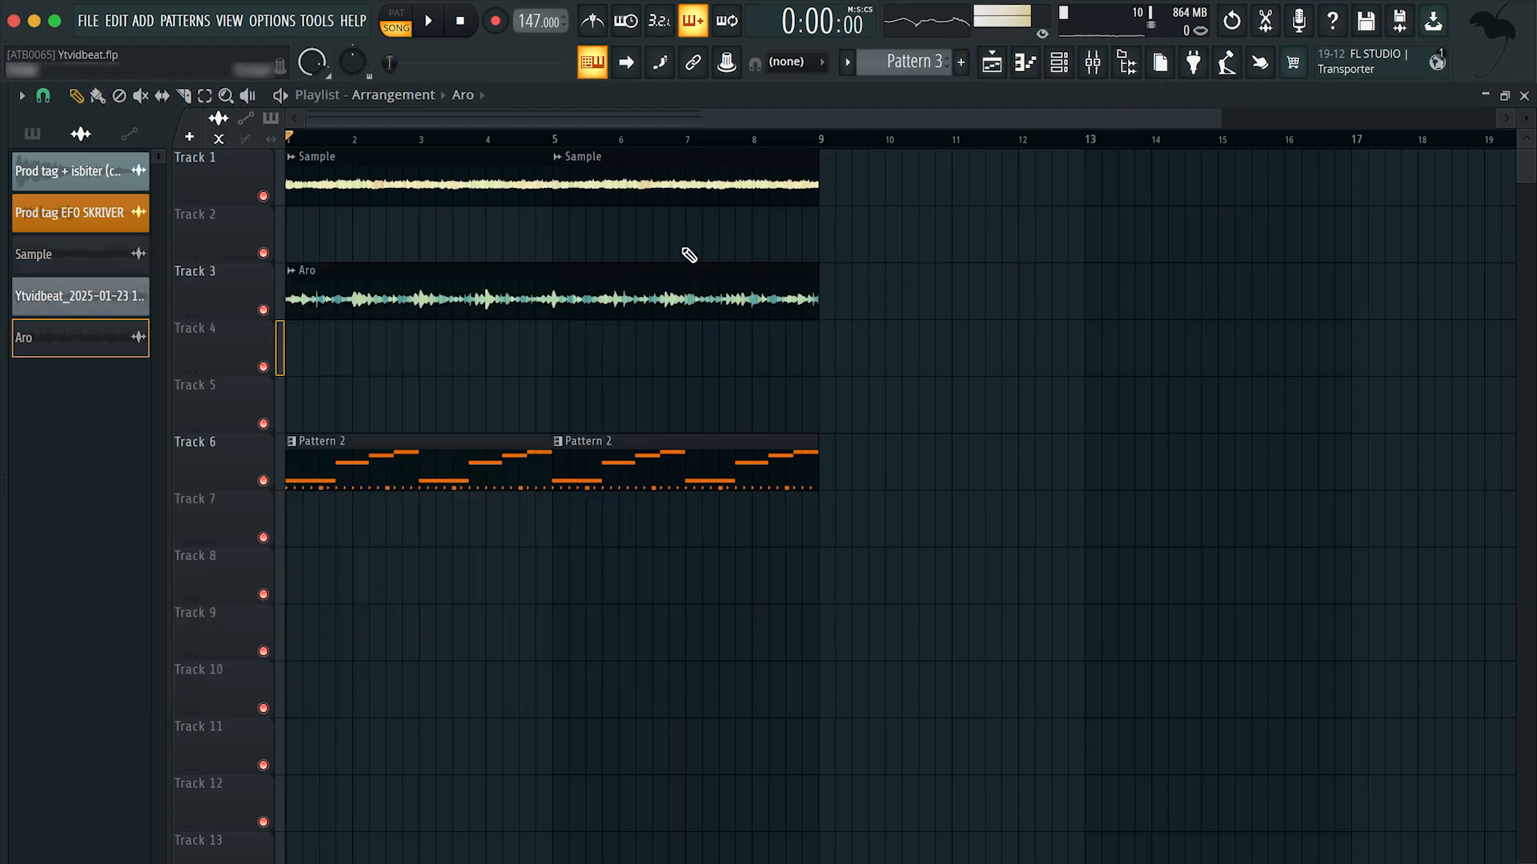
Step: Solo Track 3 to play the Aro clip alone, then unsolo it and play the whole arrangement
left_click(264, 310, "ctrl")
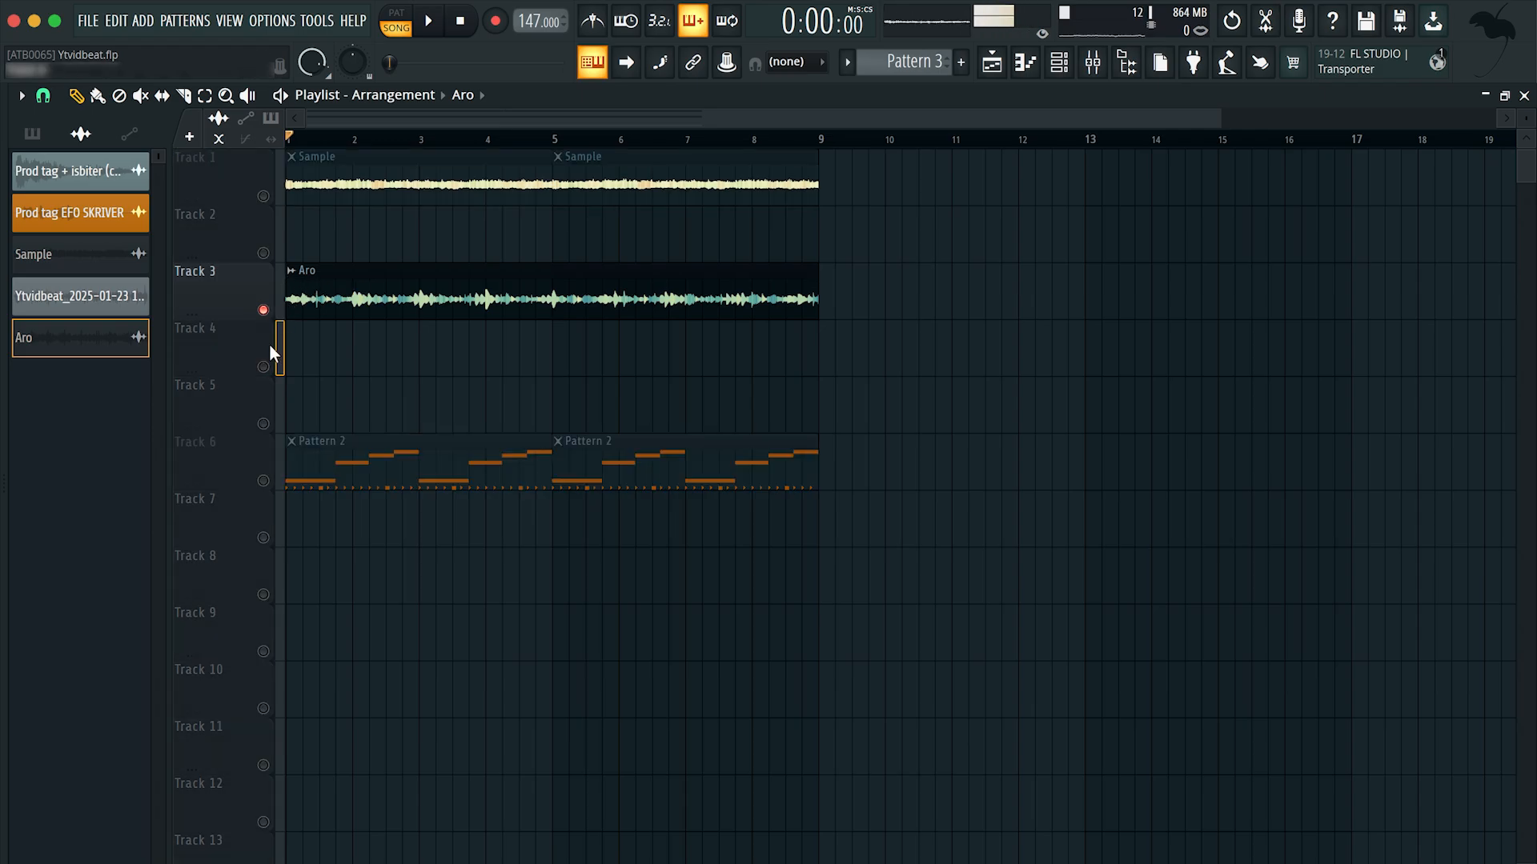
key("space")
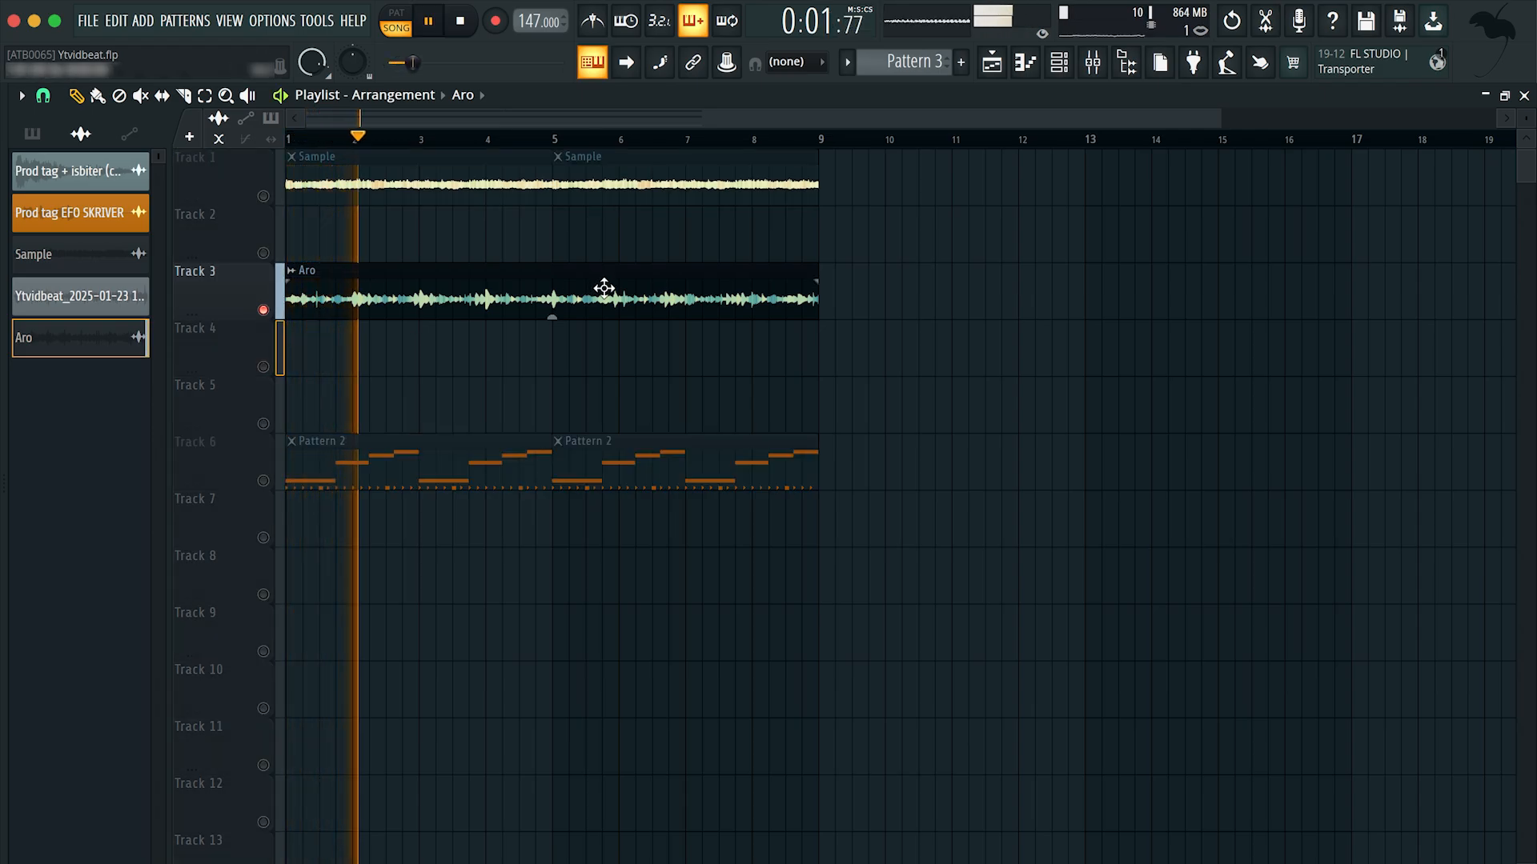
key("space")
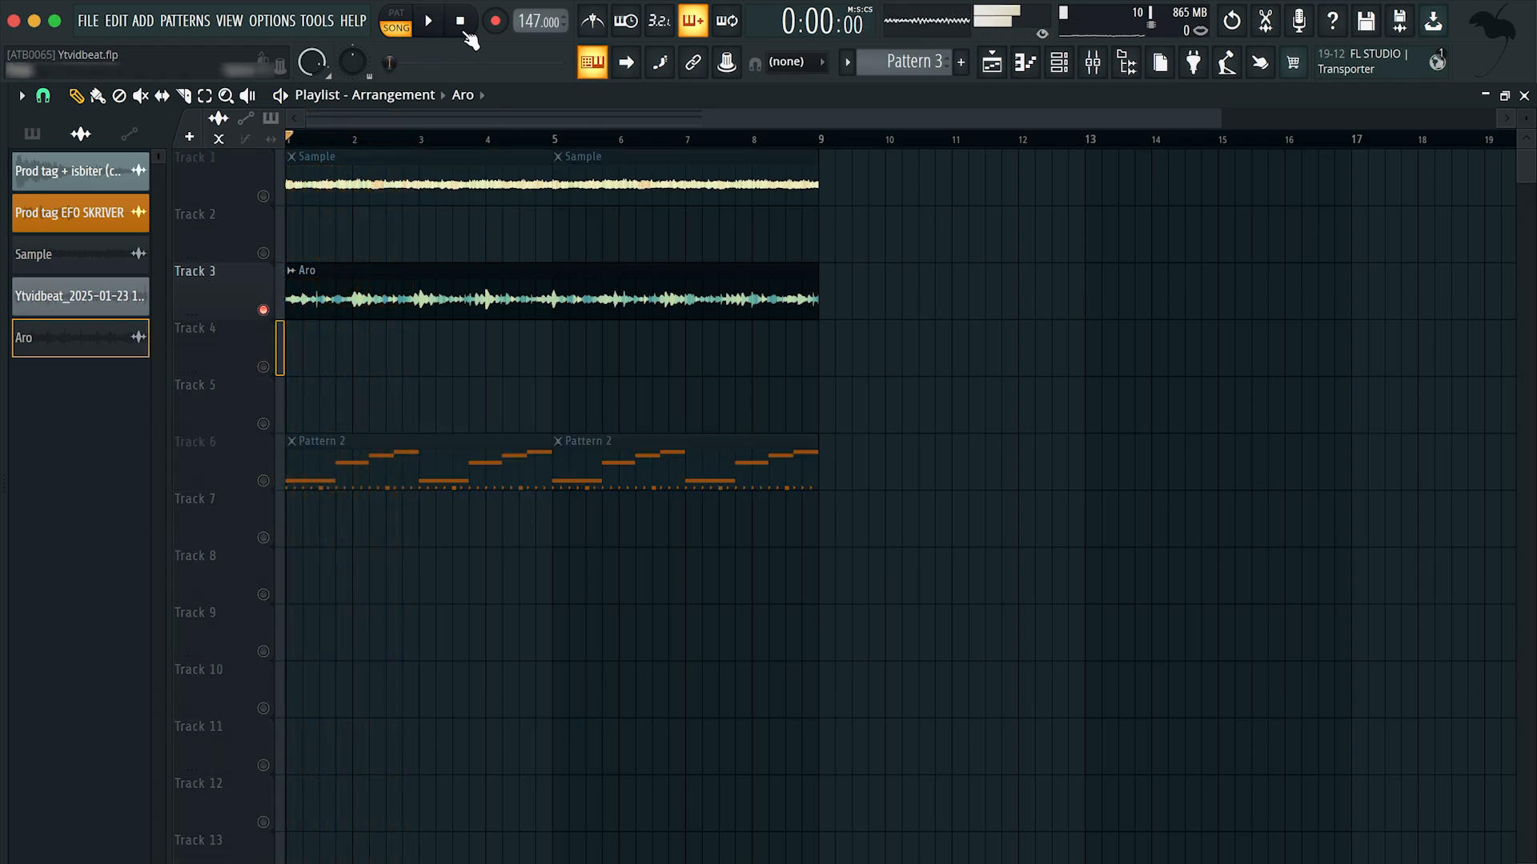
left_click(264, 310, "ctrl")
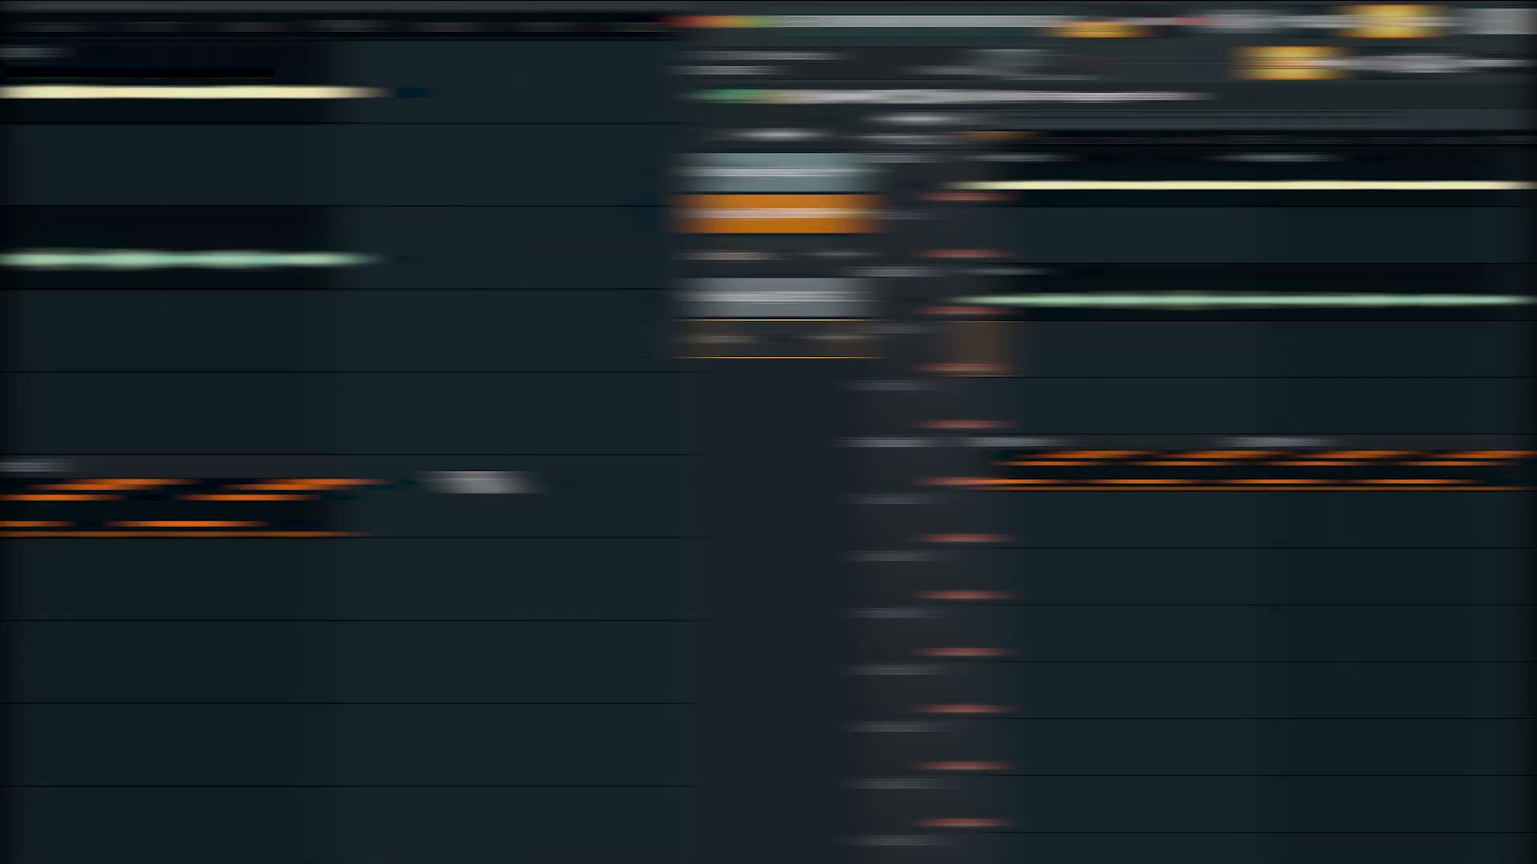
key("space")
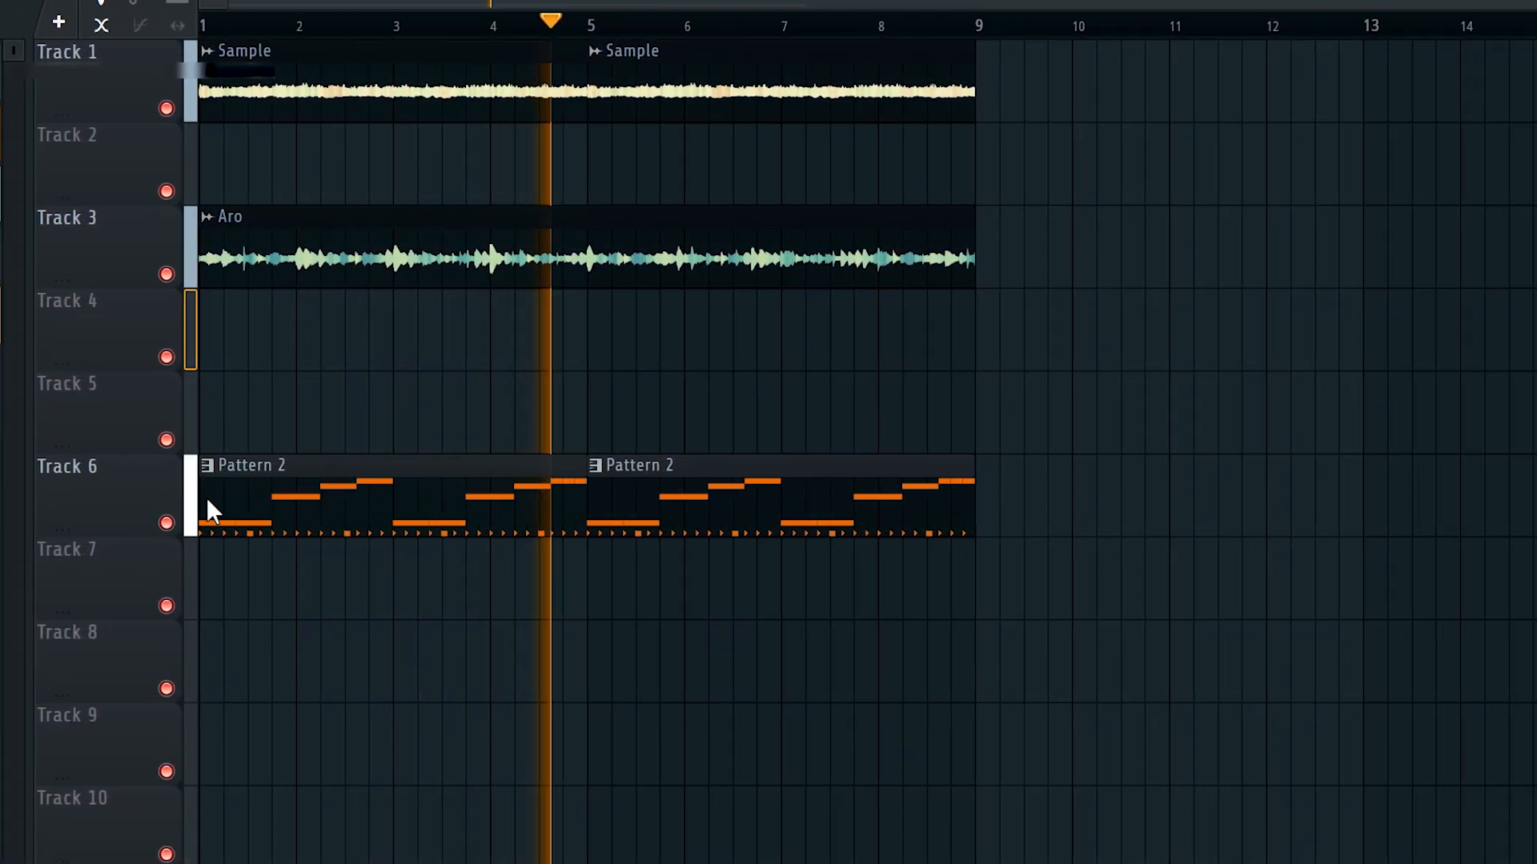
Step: Try placing an extra Pattern 2 clip at bar 10 on Track 5, then remove it
left_click(223, 503)
left_click_drag(958, 575, 380, 463)
left_click(1032, 428)
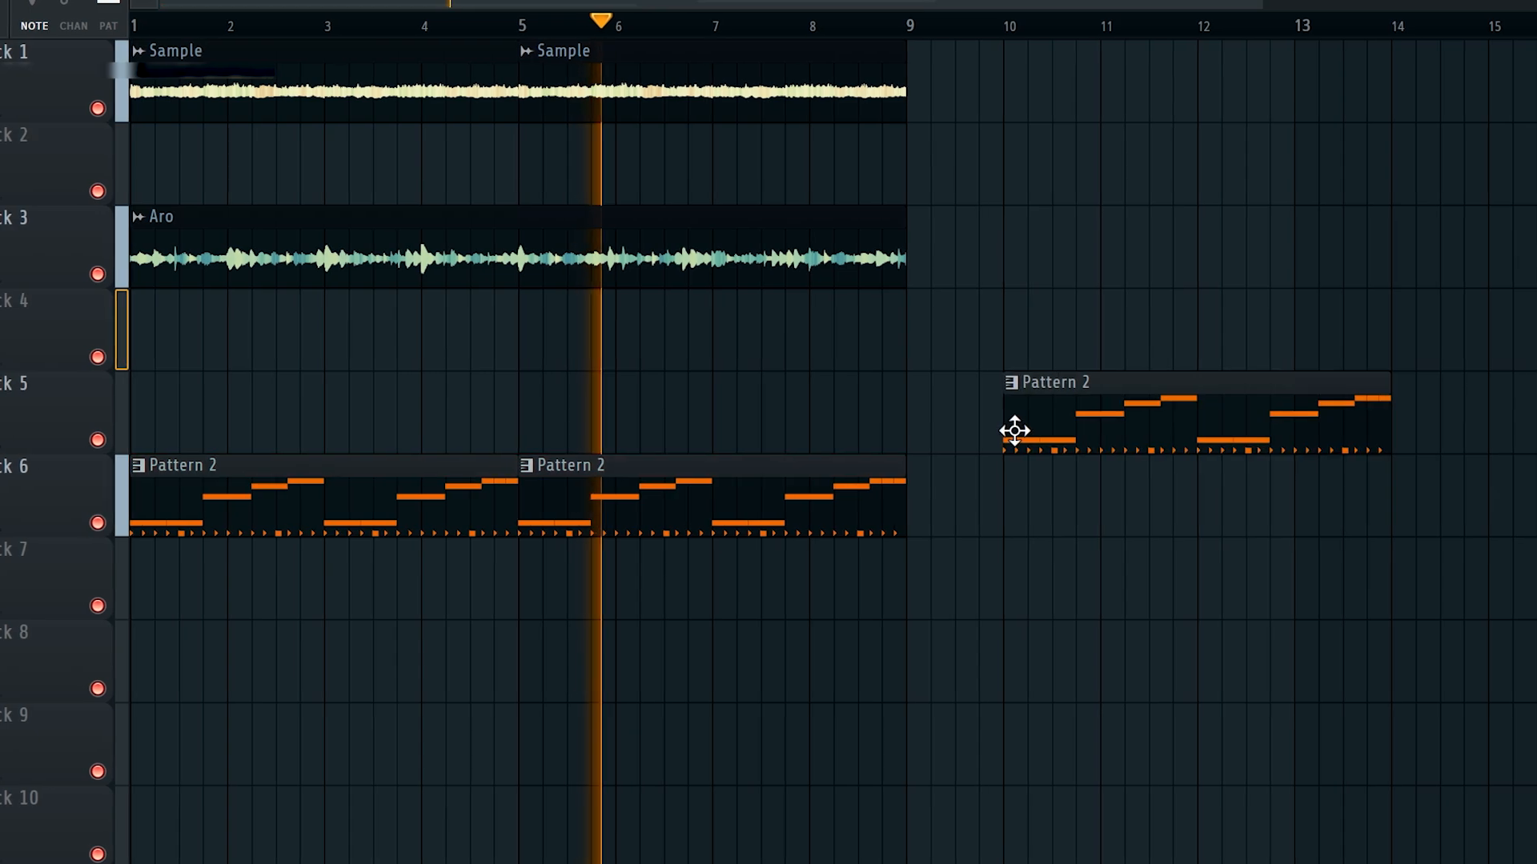
right_click(1080, 431)
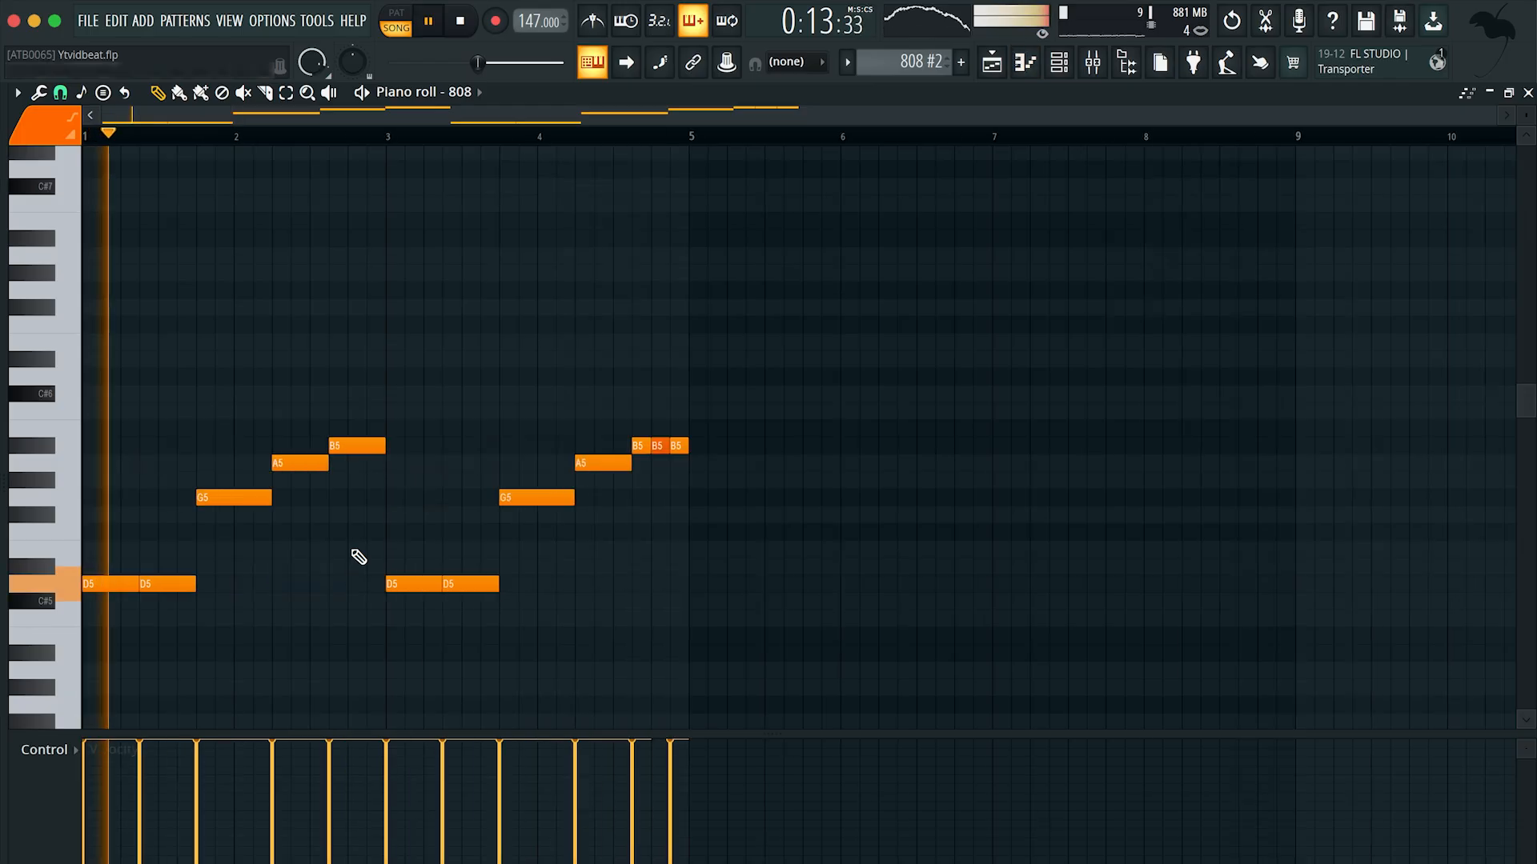
Step: Select the second half of the 808 #2 notes and transpose them up, then down an octave, so they start on G4
left_click_drag(669, 624, 410, 337)
key("shift+Up")
key("shift+Up")
key("shift+Up")
key("shift+Up")
key("shift+Up")
key("super+Down")
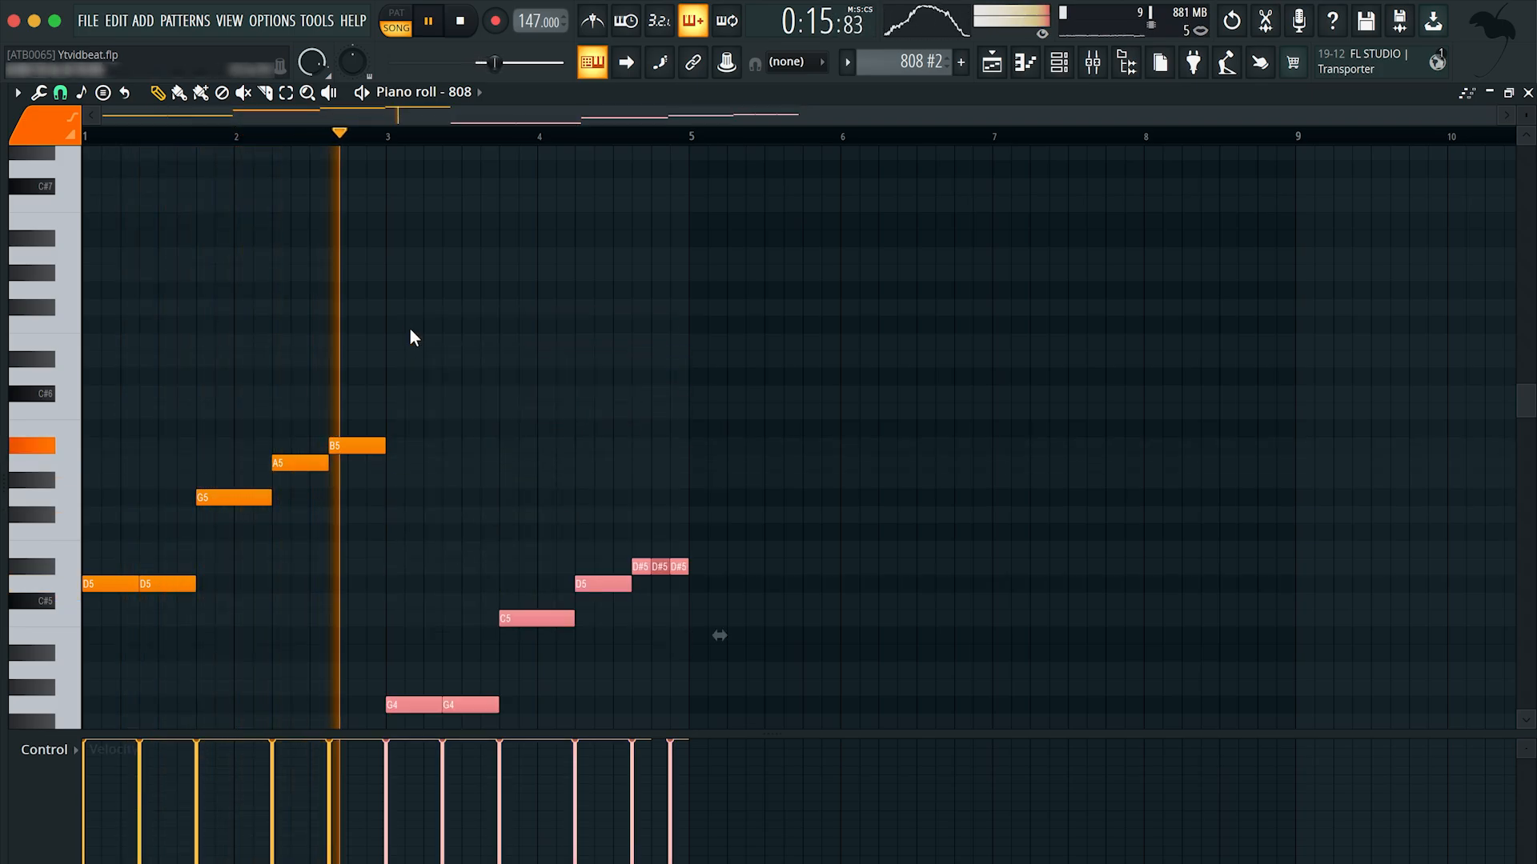
scroll(520, 319, "down", 3)
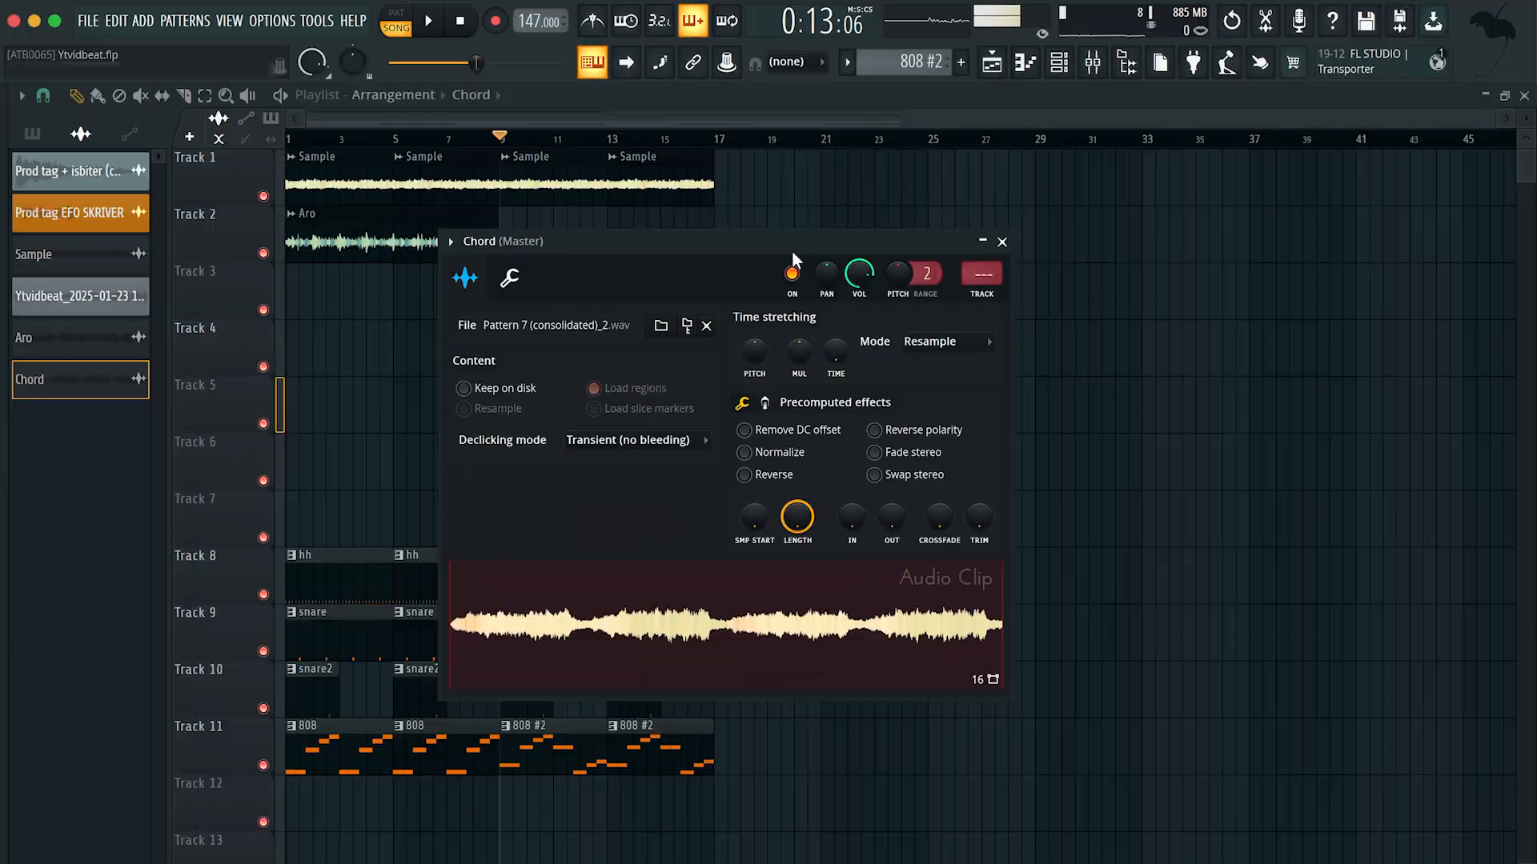
Step: Close the Chord channel settings, solo Track 4 and play the Chord clip from bar 9
left_click(995, 242)
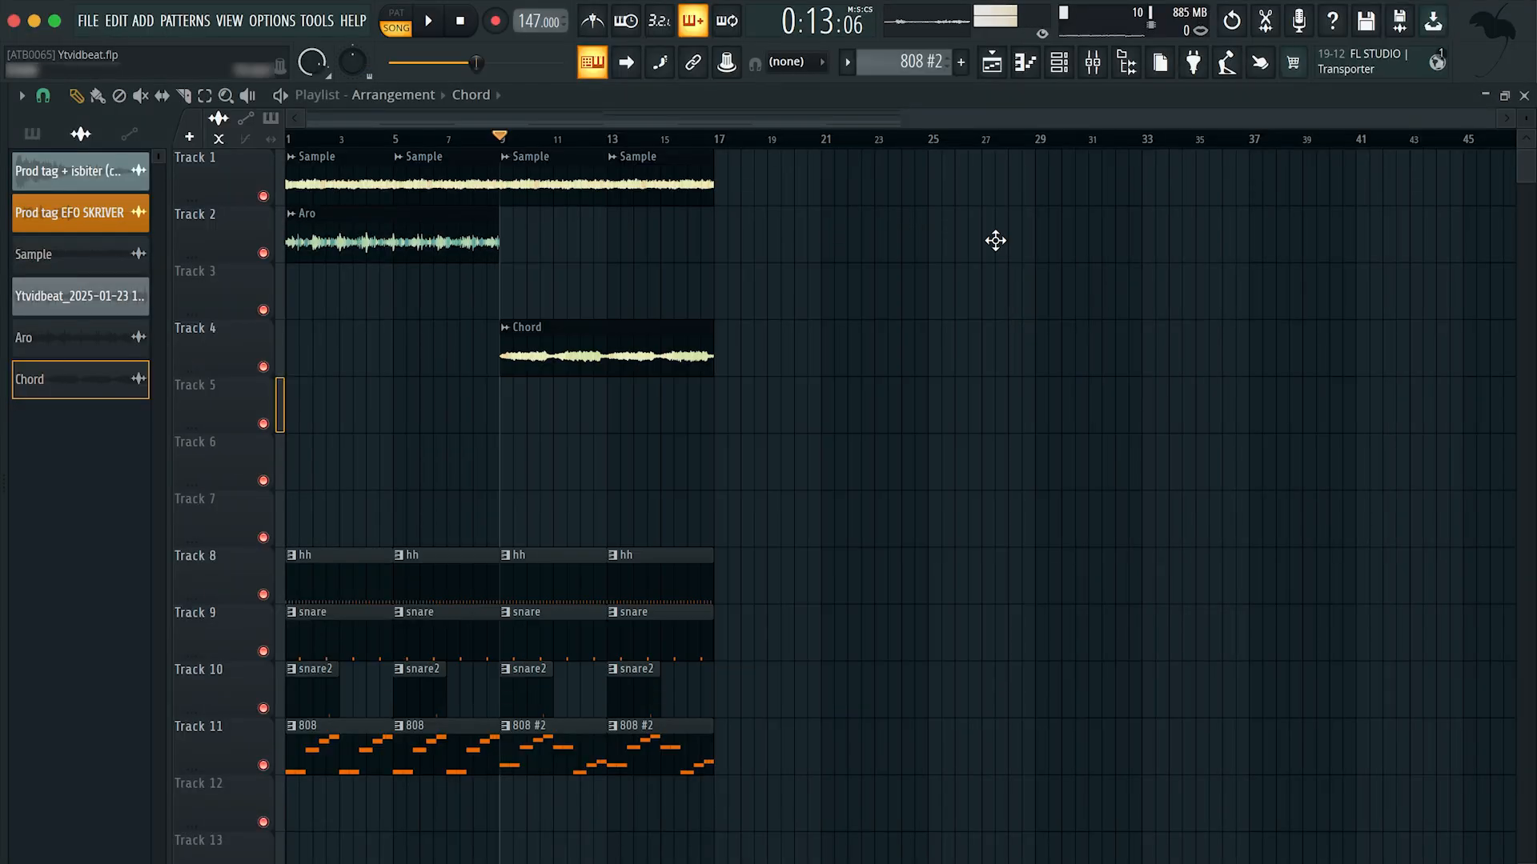
right_click(264, 368)
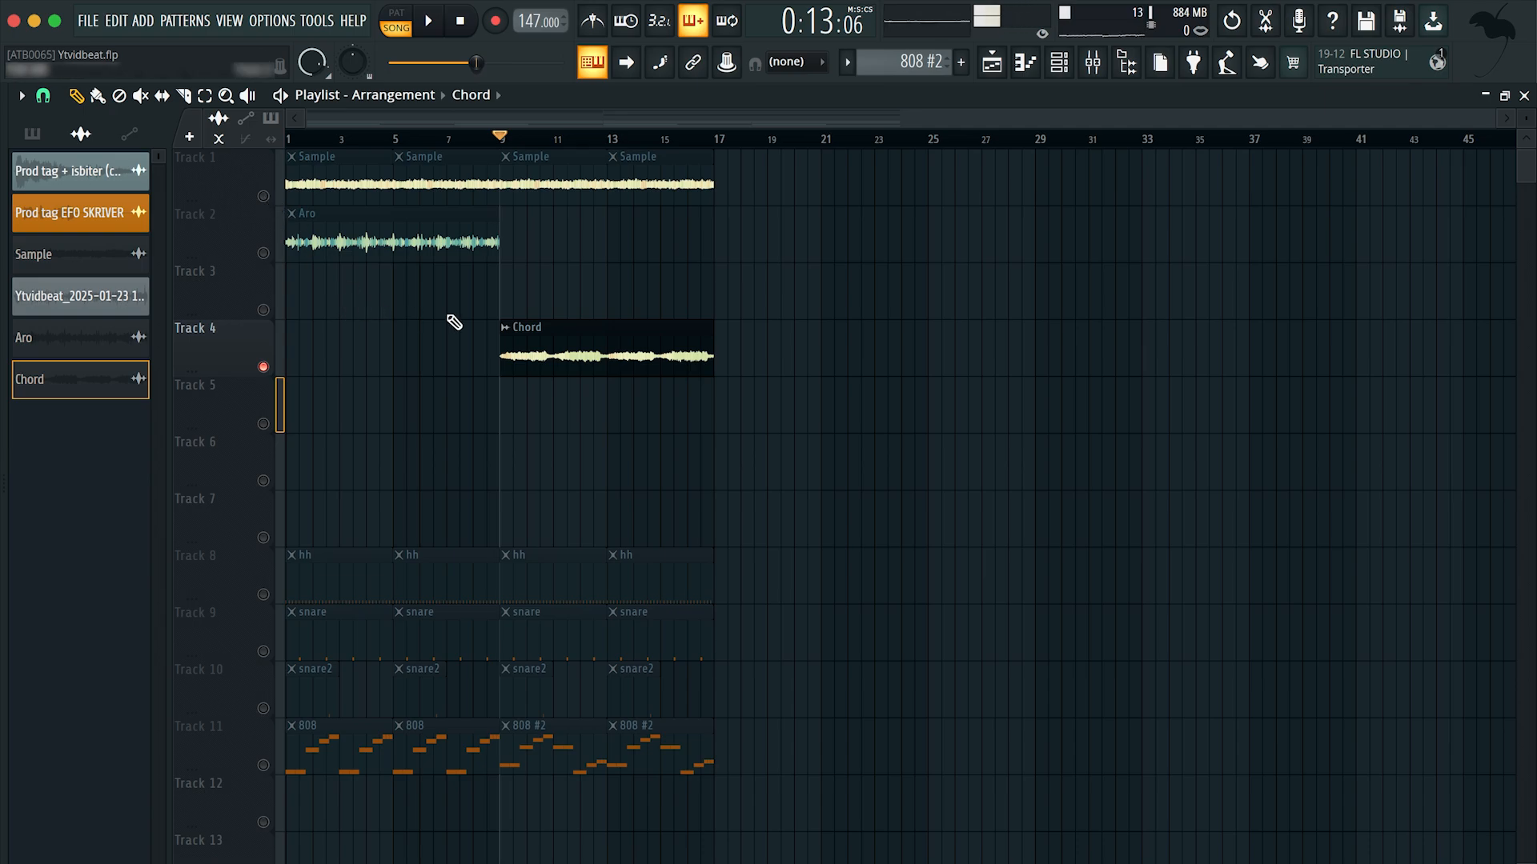
key("space")
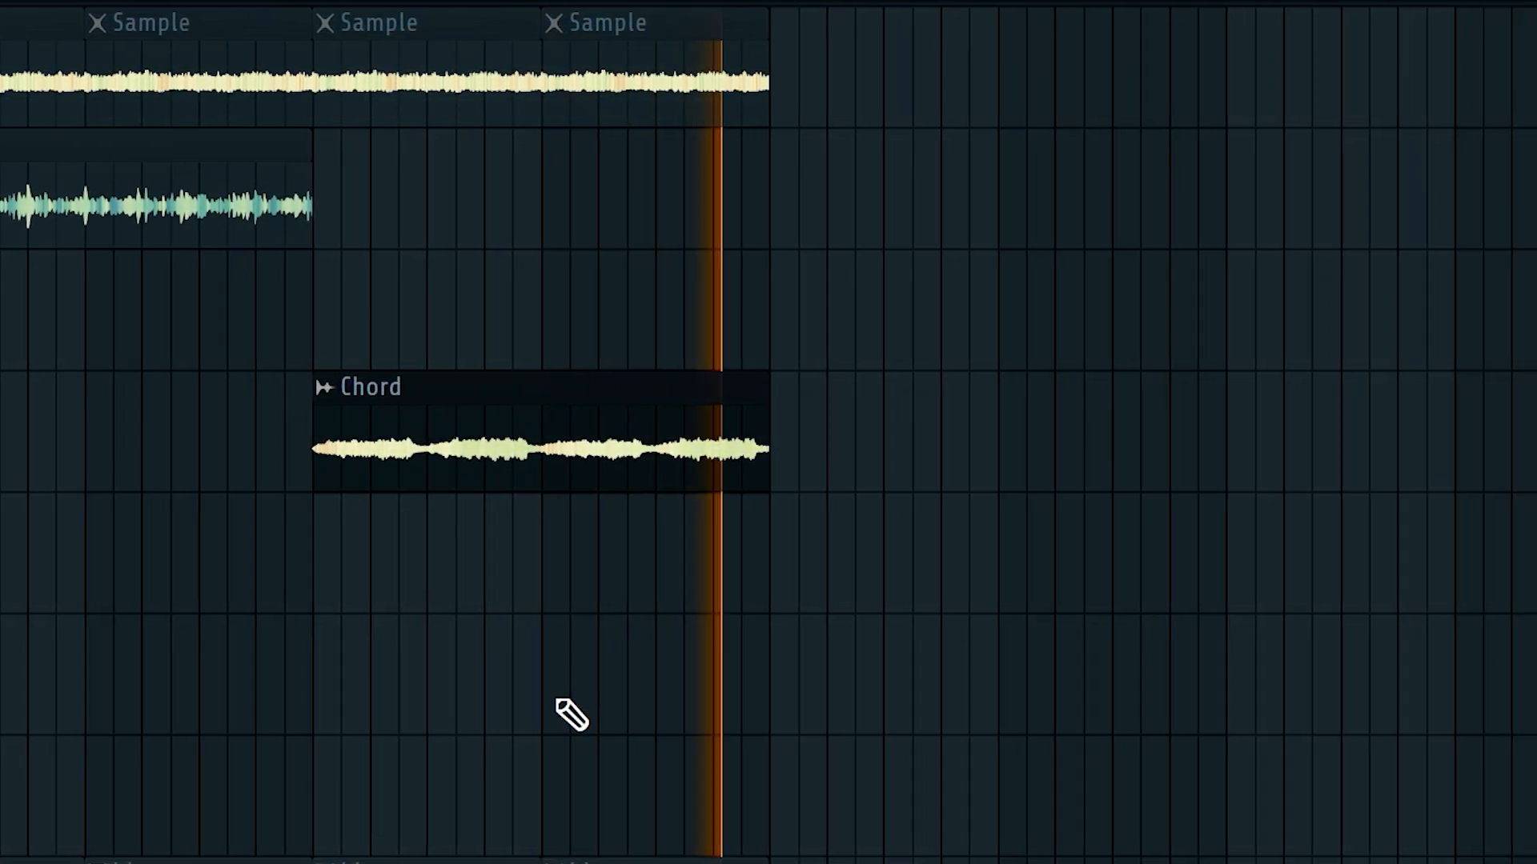
key("space")
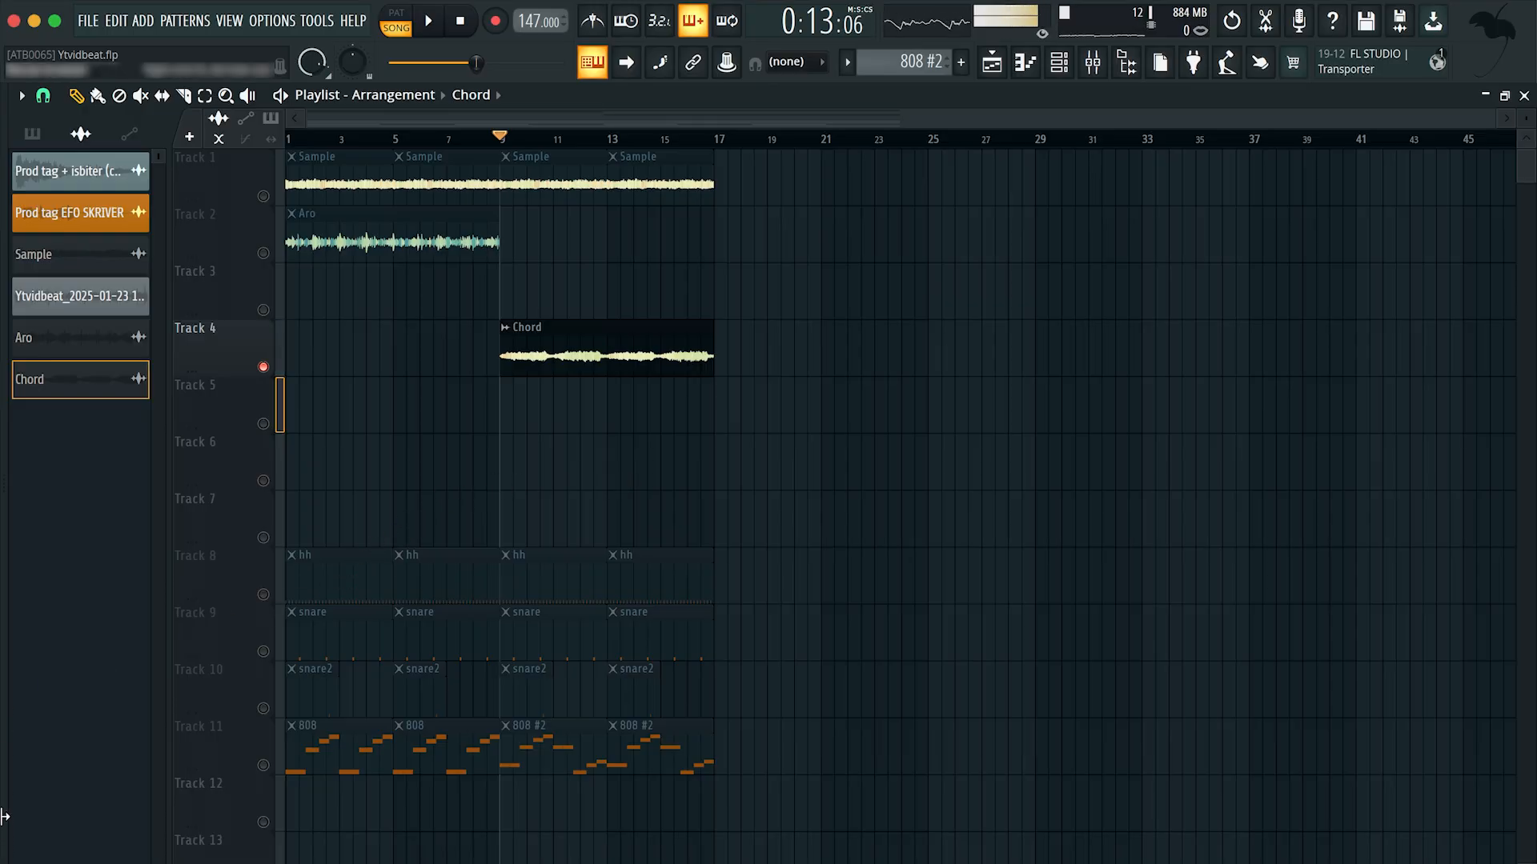
Step: Unmute Track 1 to play the Sample together with the Chord clip, then re-enable all tracks
left_click(262, 196)
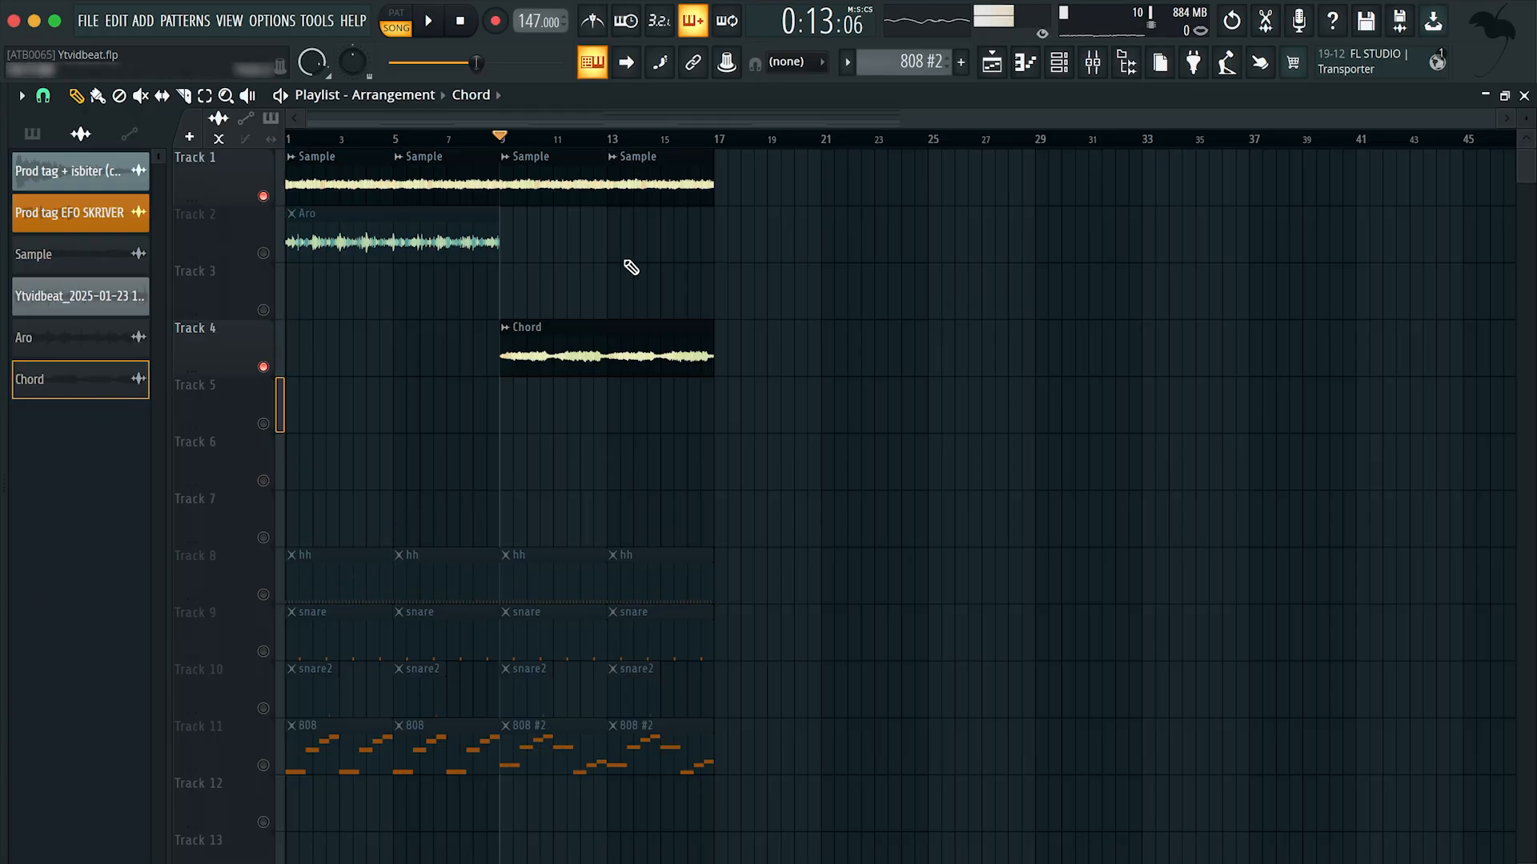
key("space")
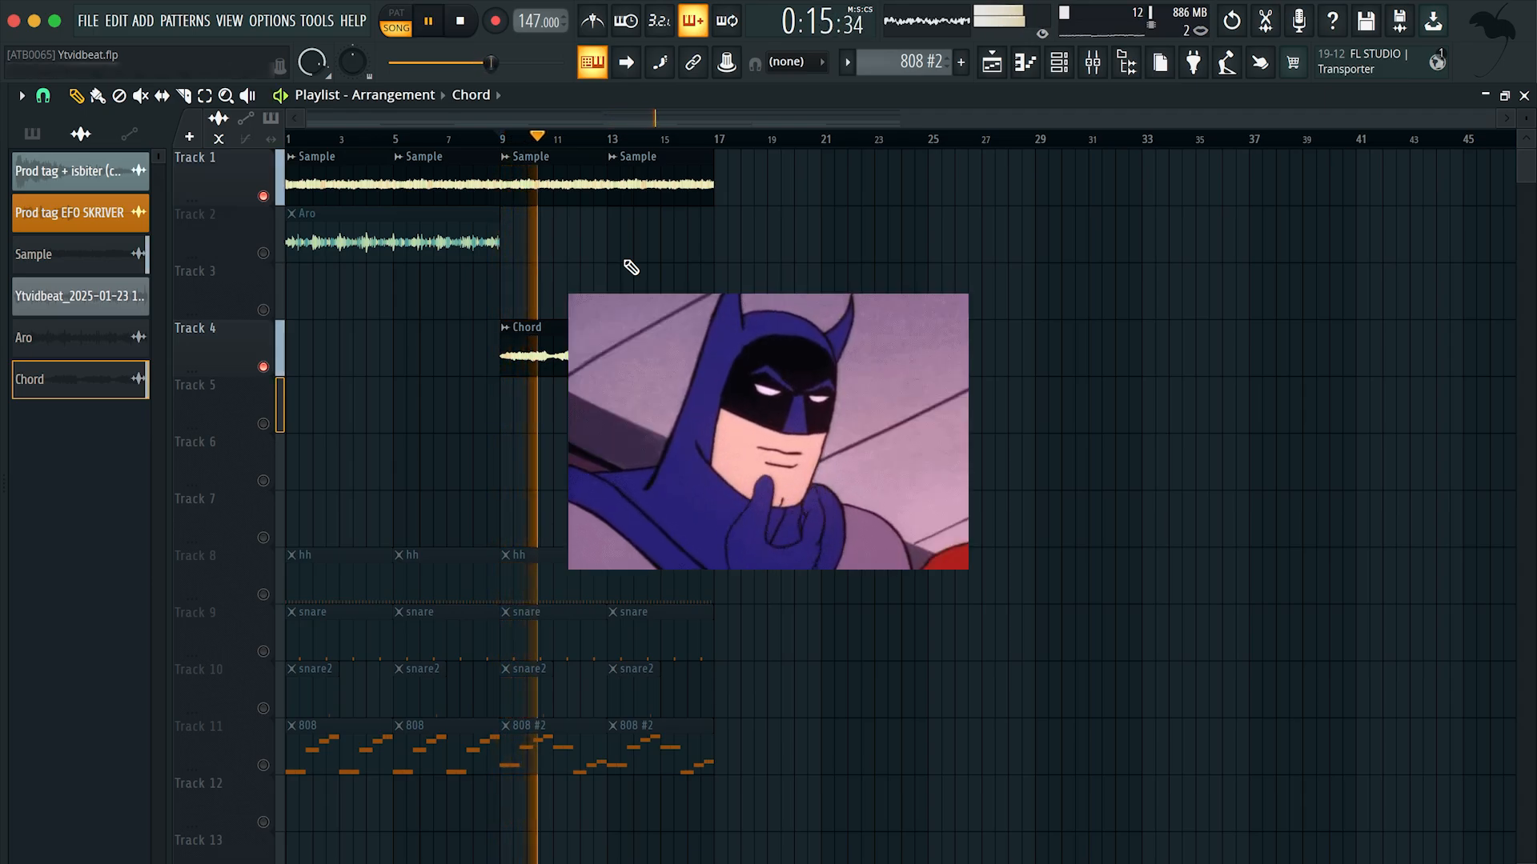
key("space")
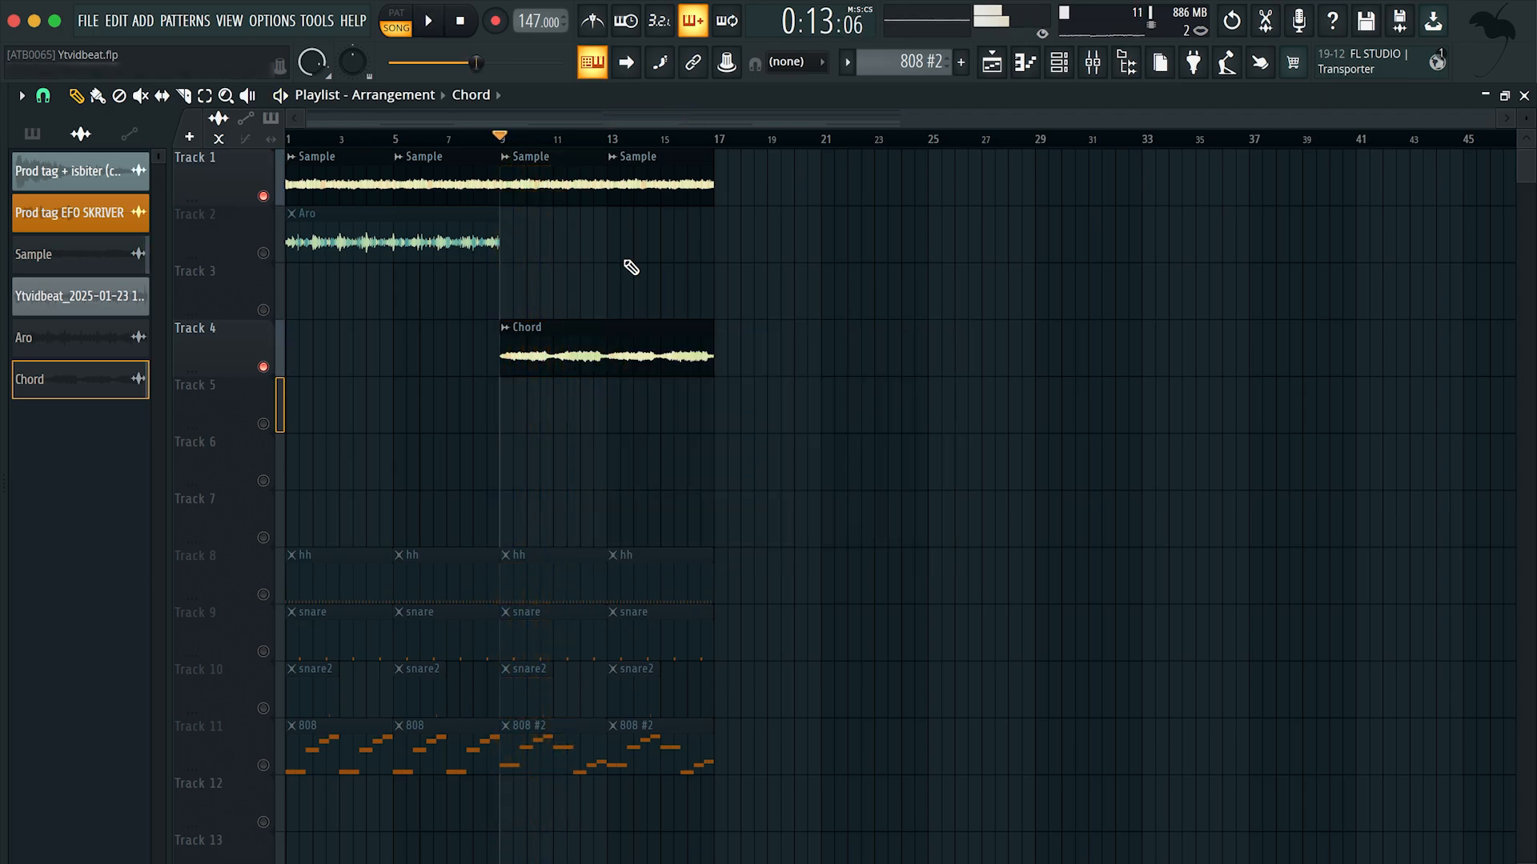
right_click(265, 368)
right_click(265, 368)
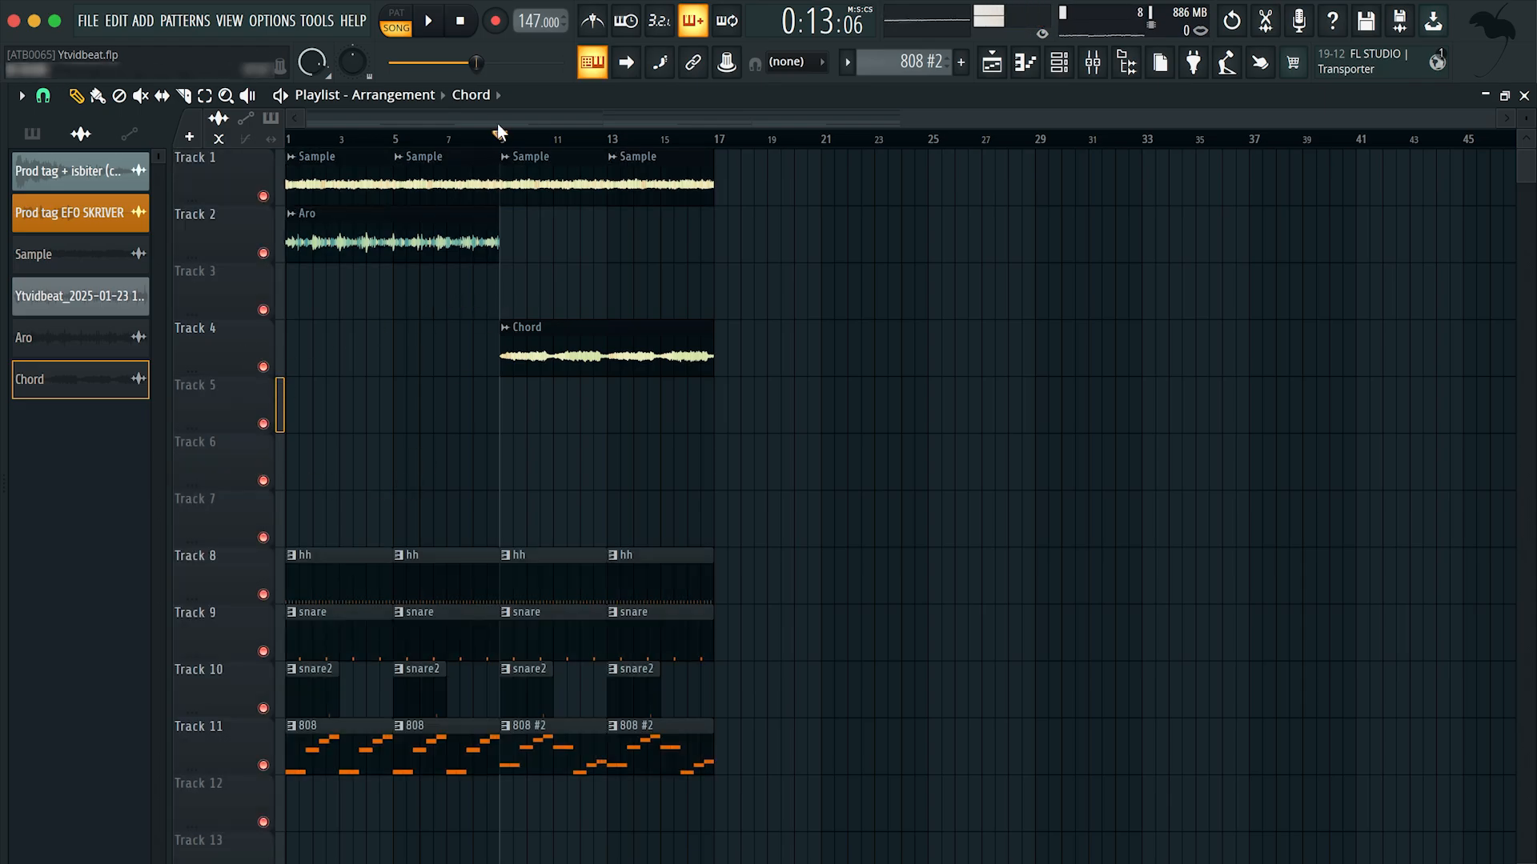
Step: Select the playlist time range from bar 9 to bar 17 across all tracks
left_click_drag(500, 132, 713, 133)
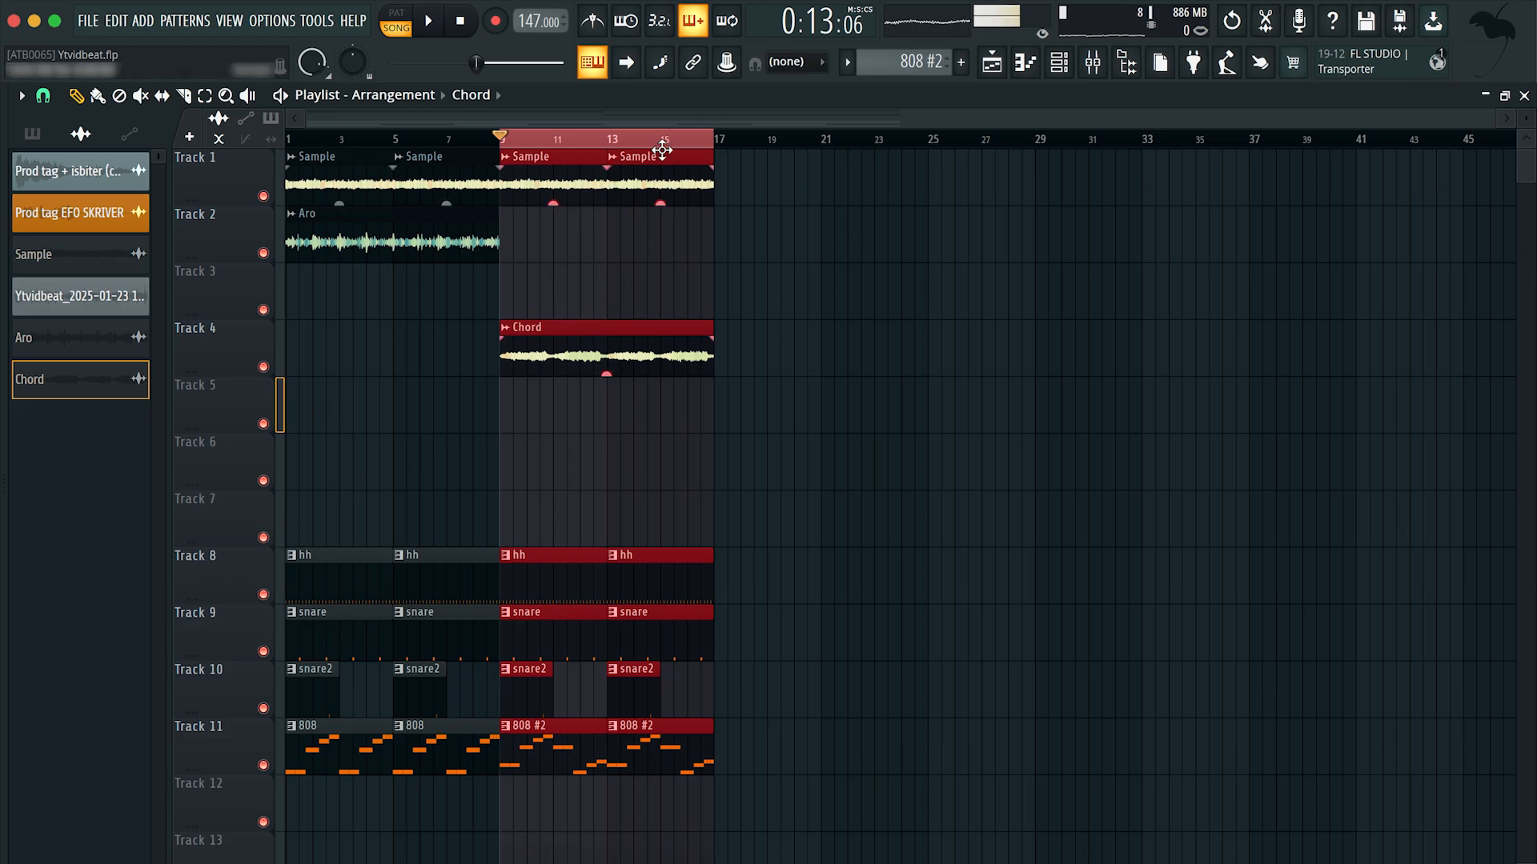
scroll(498, 291, "down", 3)
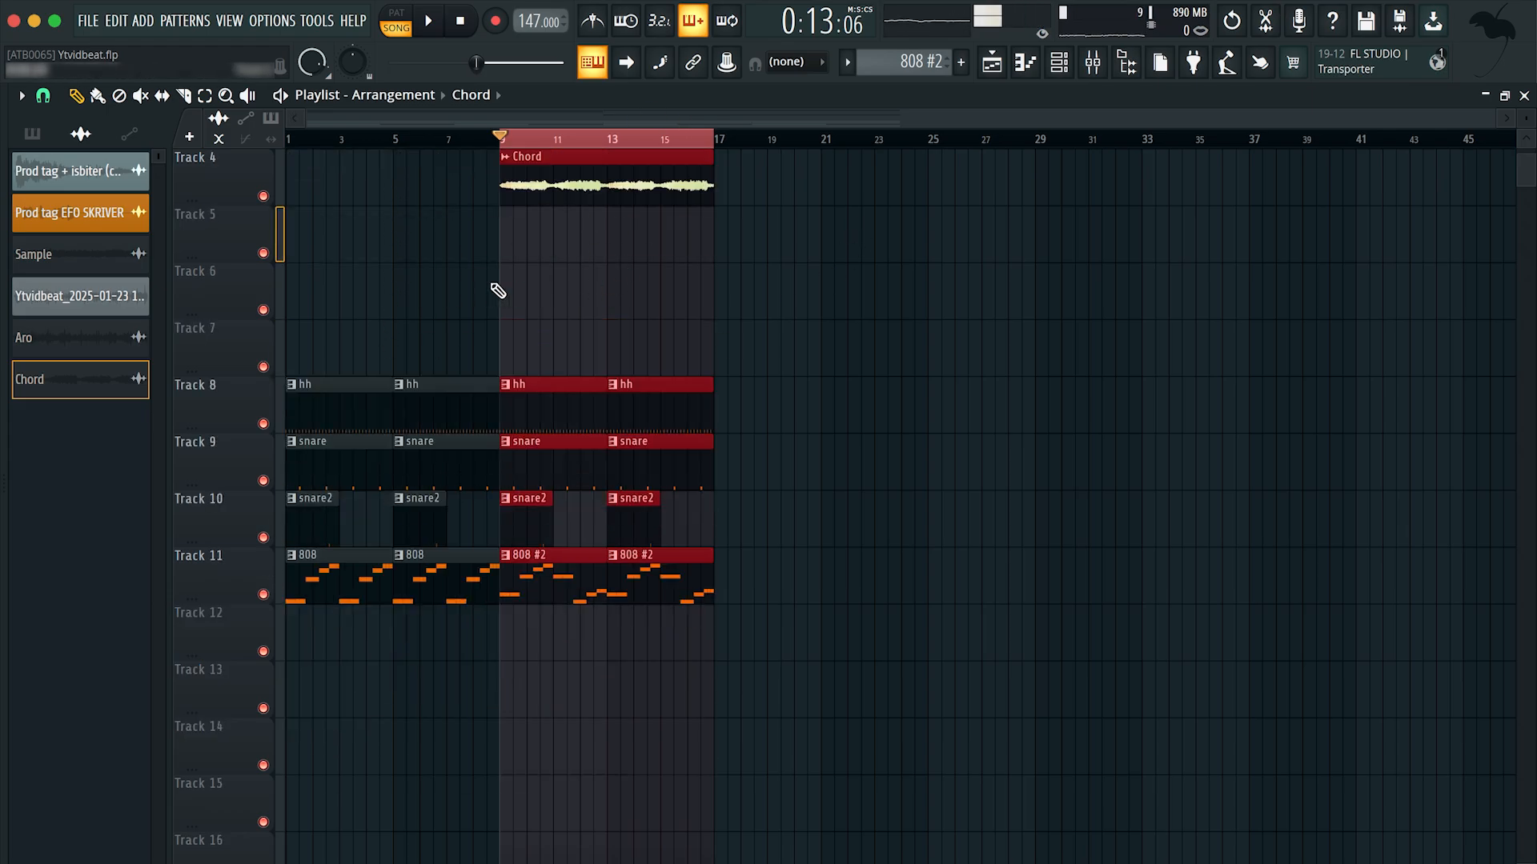
scroll(497, 290, "up", 3)
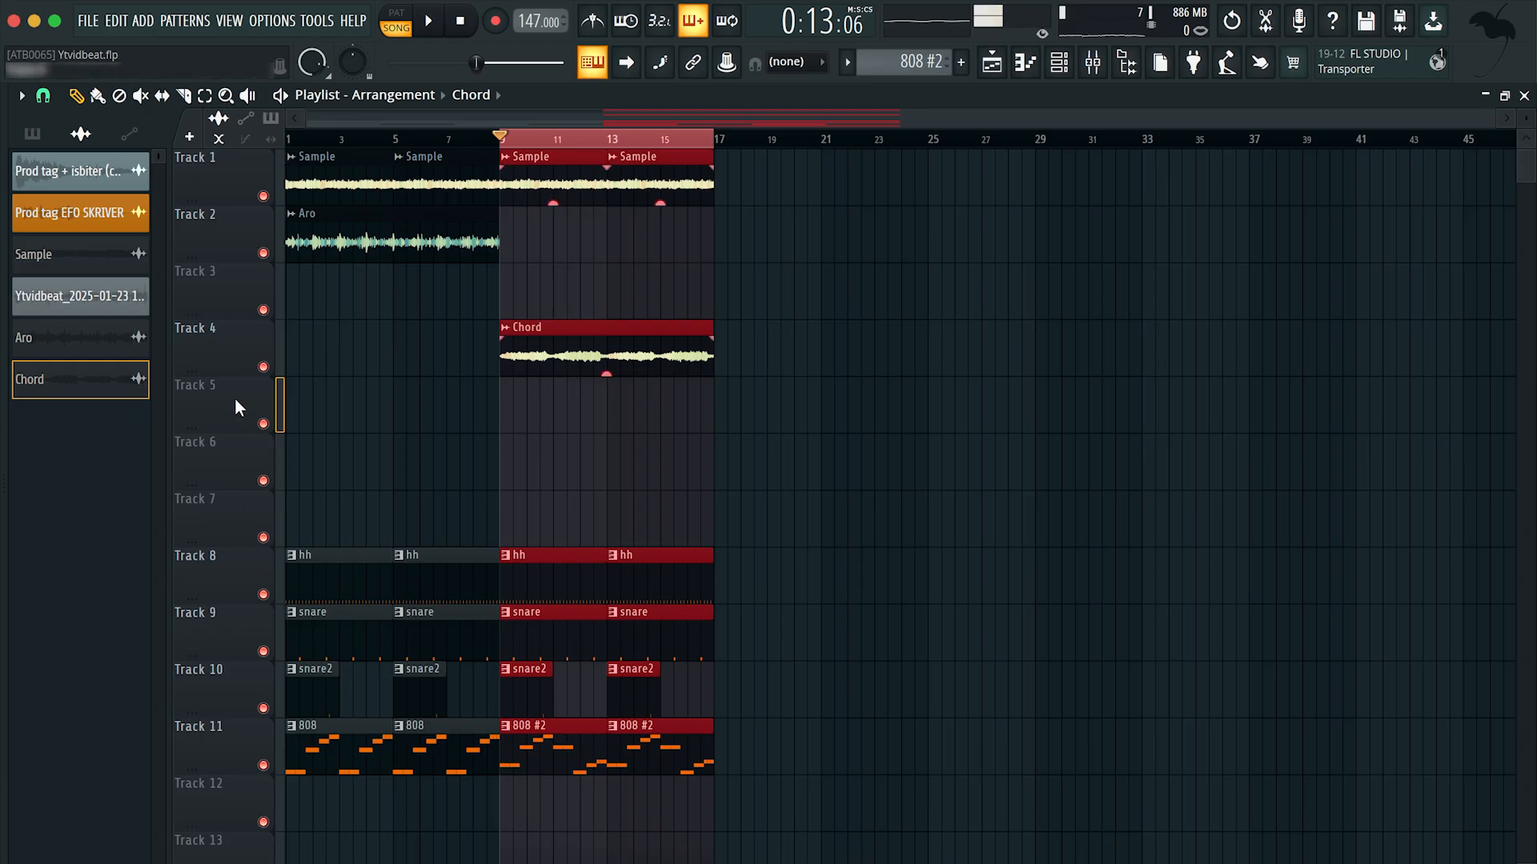
key("super+space")
key("Escape")
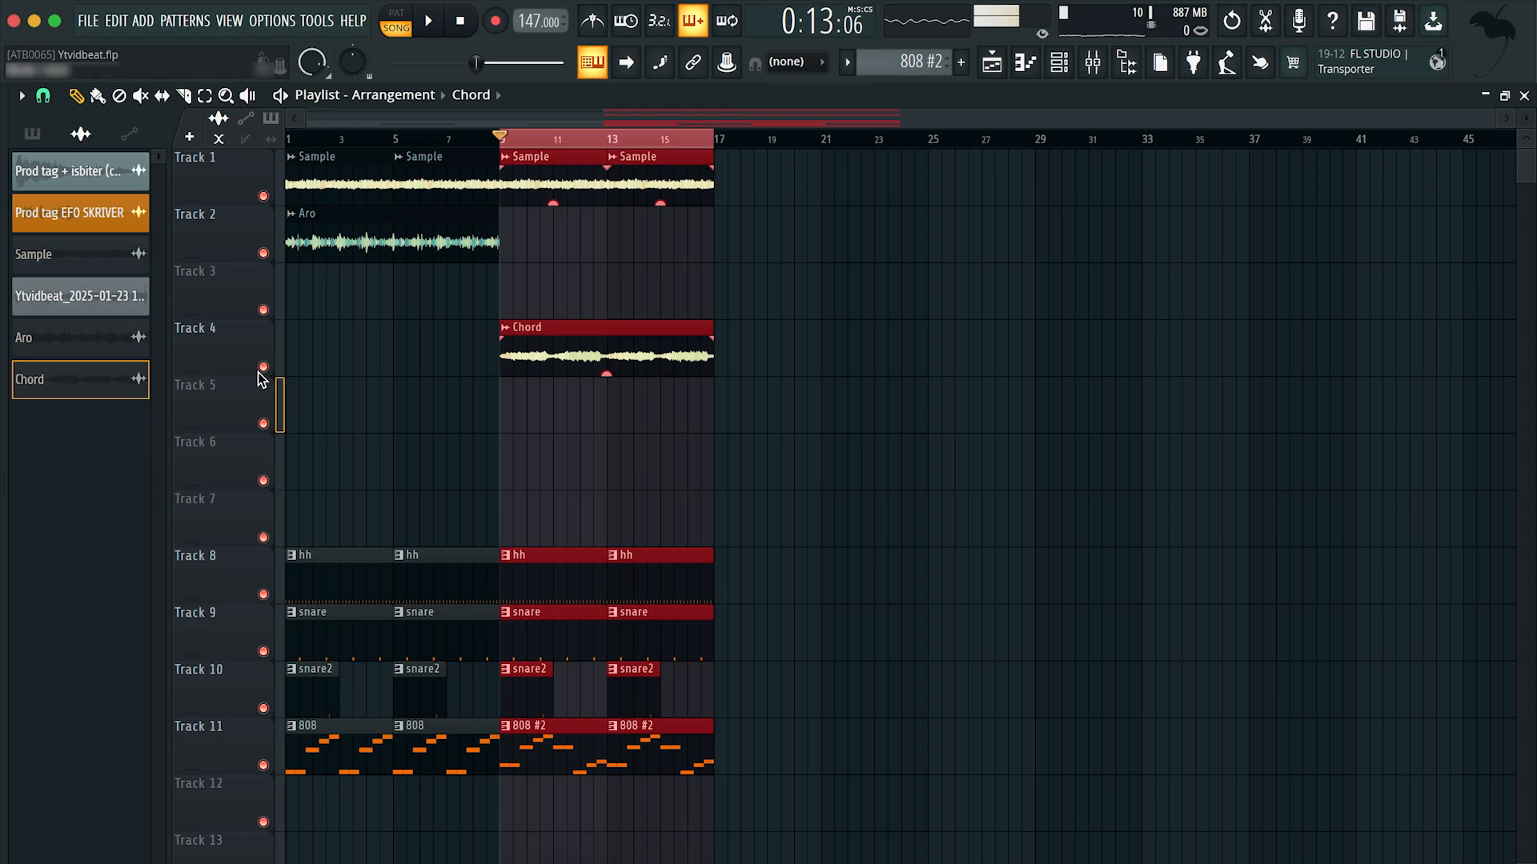
Step: Solo Track 4 with the Chord clip and unmute Track 1 with the Sample clips
right_click(261, 367)
left_click(264, 197)
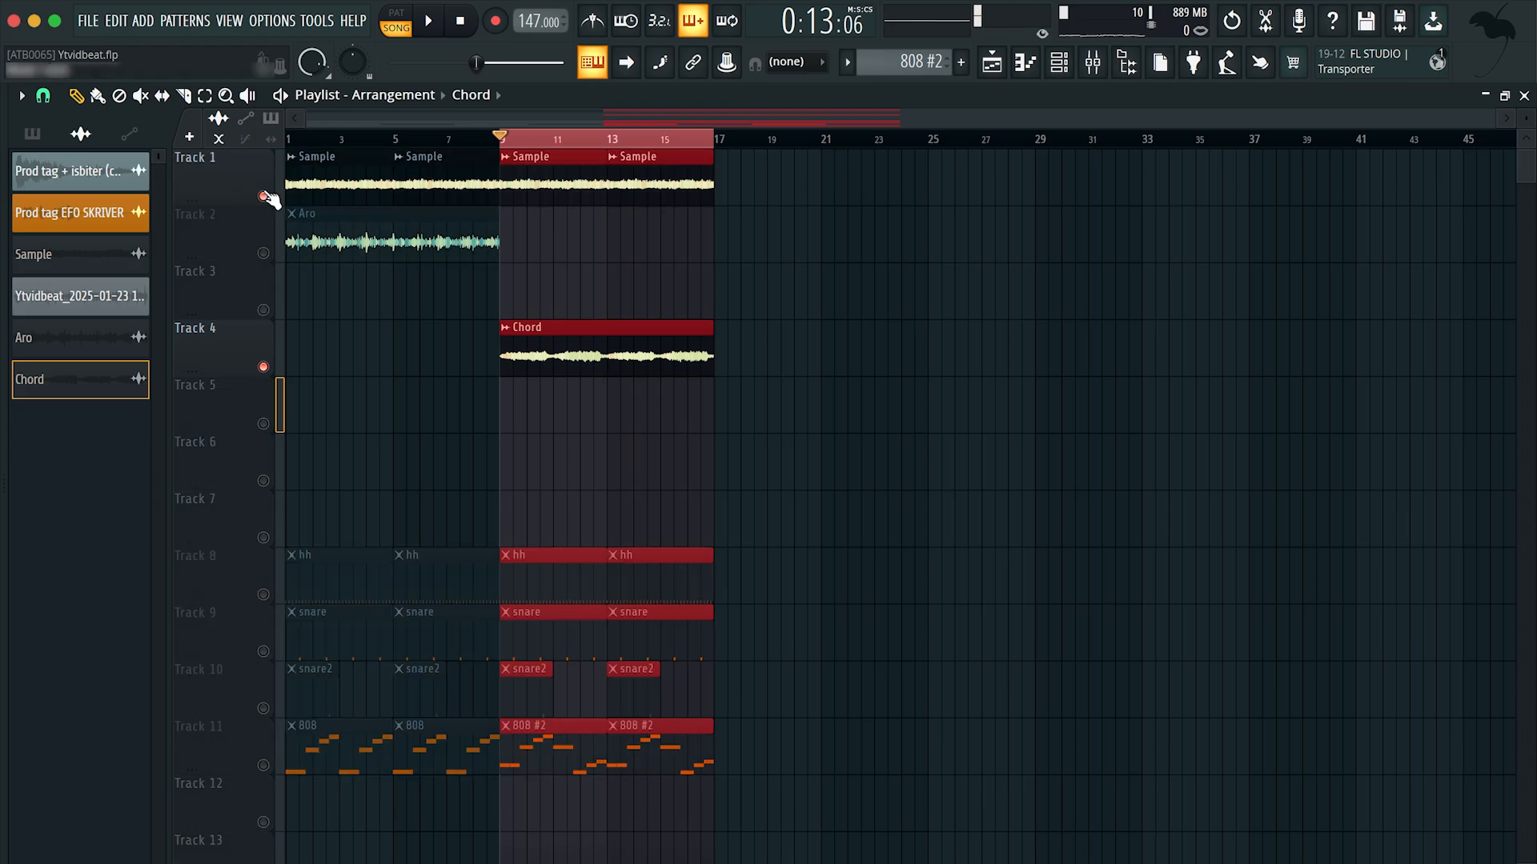
Step: Load Fruity Parametric EQ 2 into the first effect slot of the Melodi bus mixer track, then return to the playlist
left_click(1092, 62)
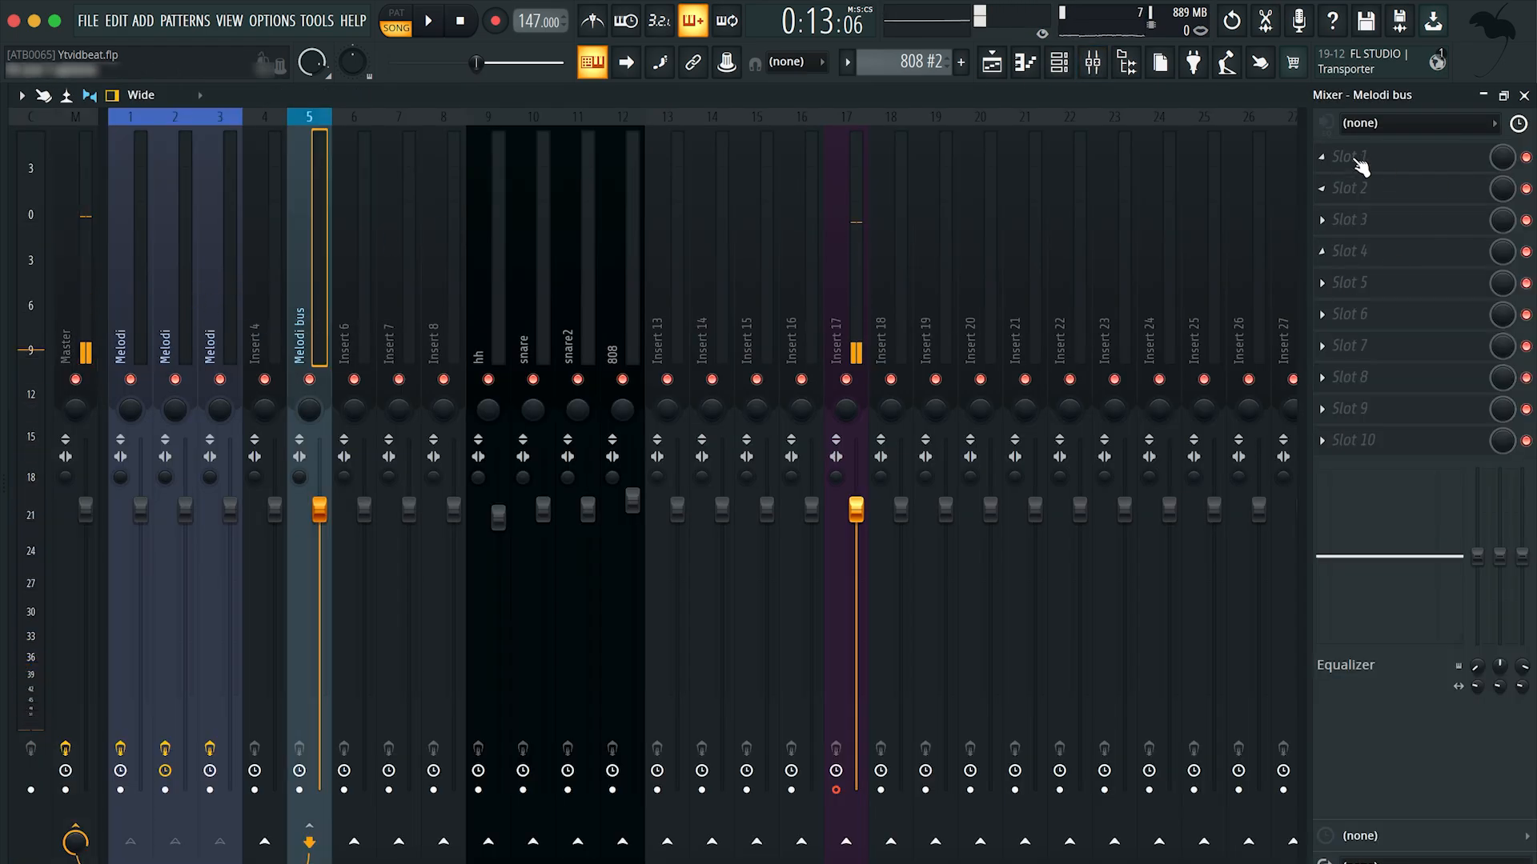
left_click(1355, 161)
left_click(1064, 312)
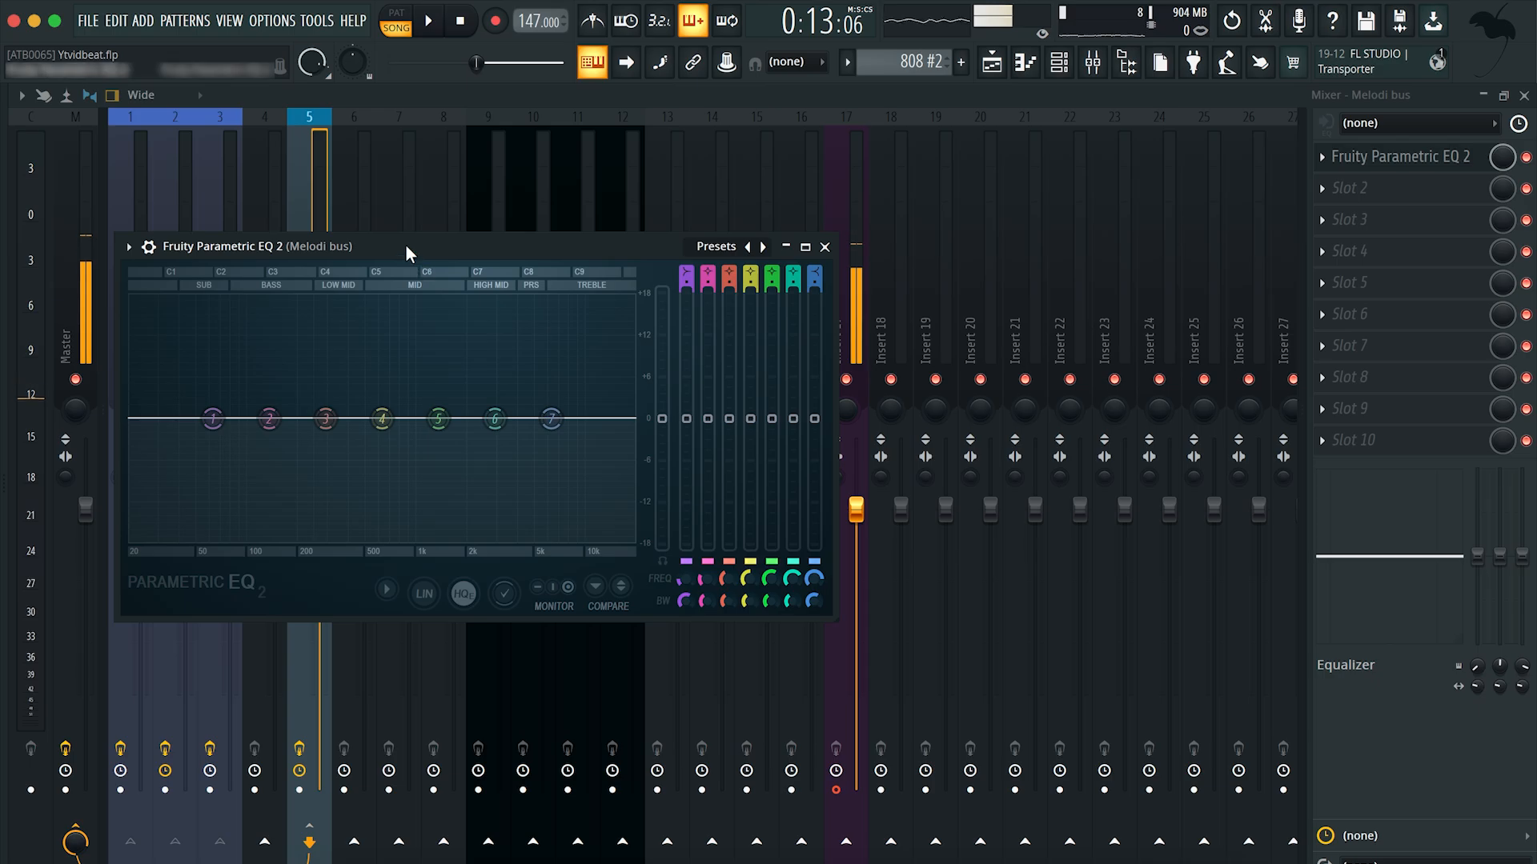
left_click_drag(405, 245, 598, 245)
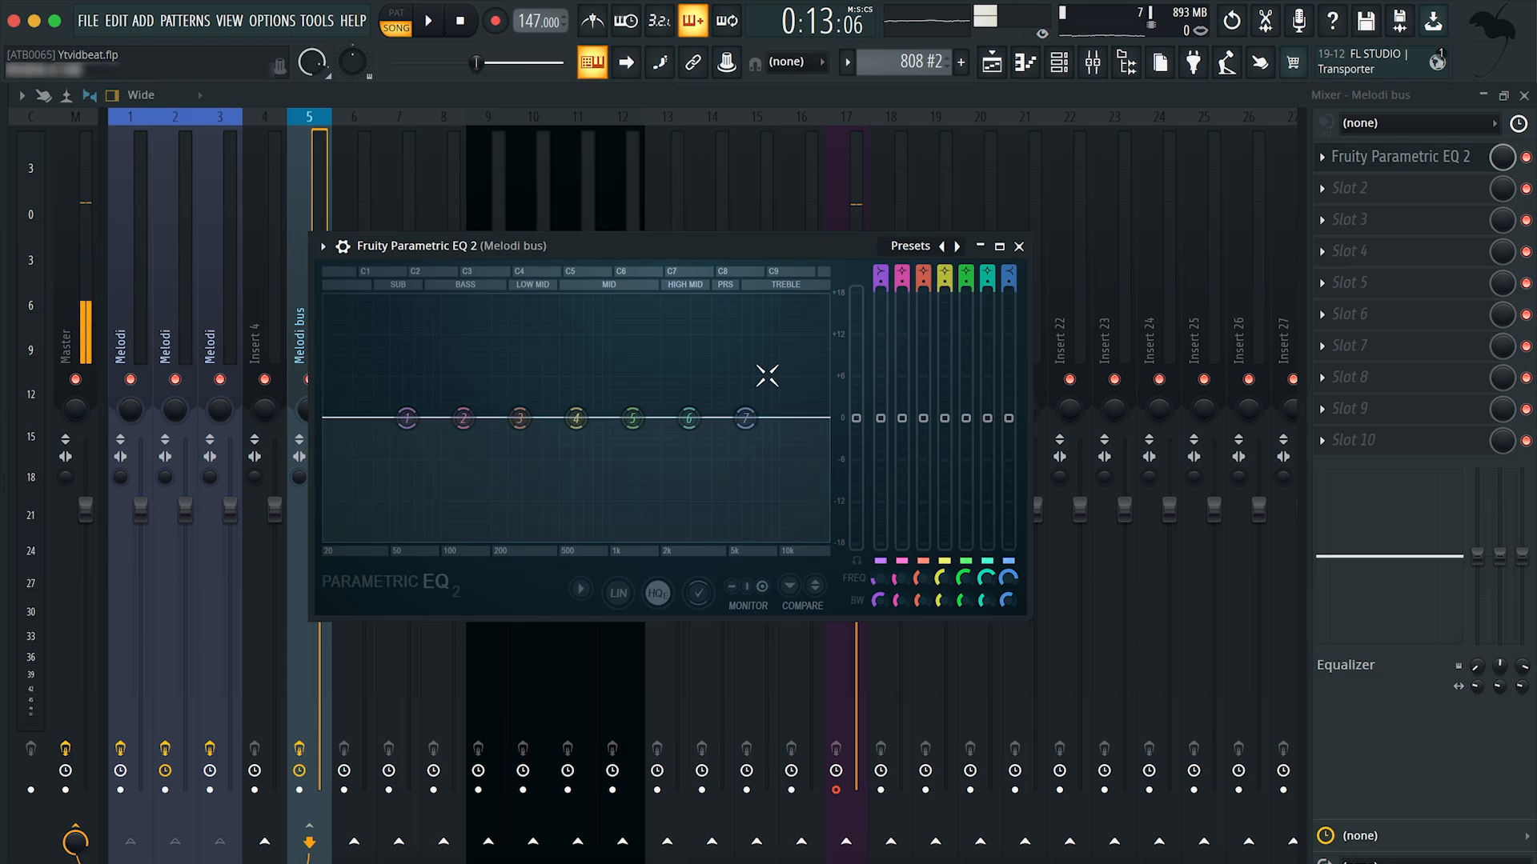
left_click(1018, 247)
left_click(991, 62)
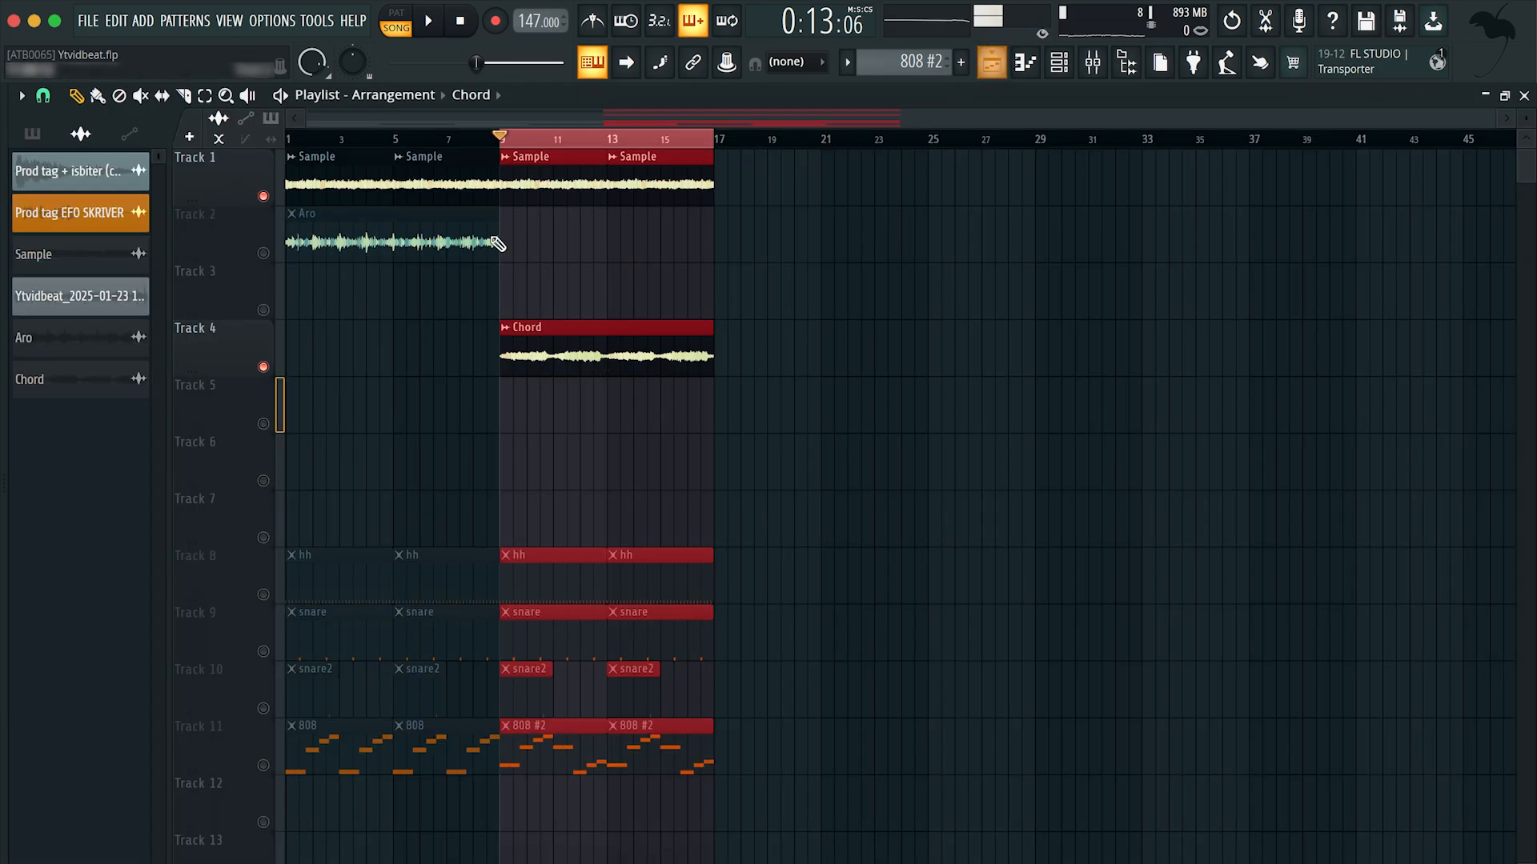
Step: Re-enable all playlist tracks, select every clip and play the arrangement from bar 1
right_click(264, 368)
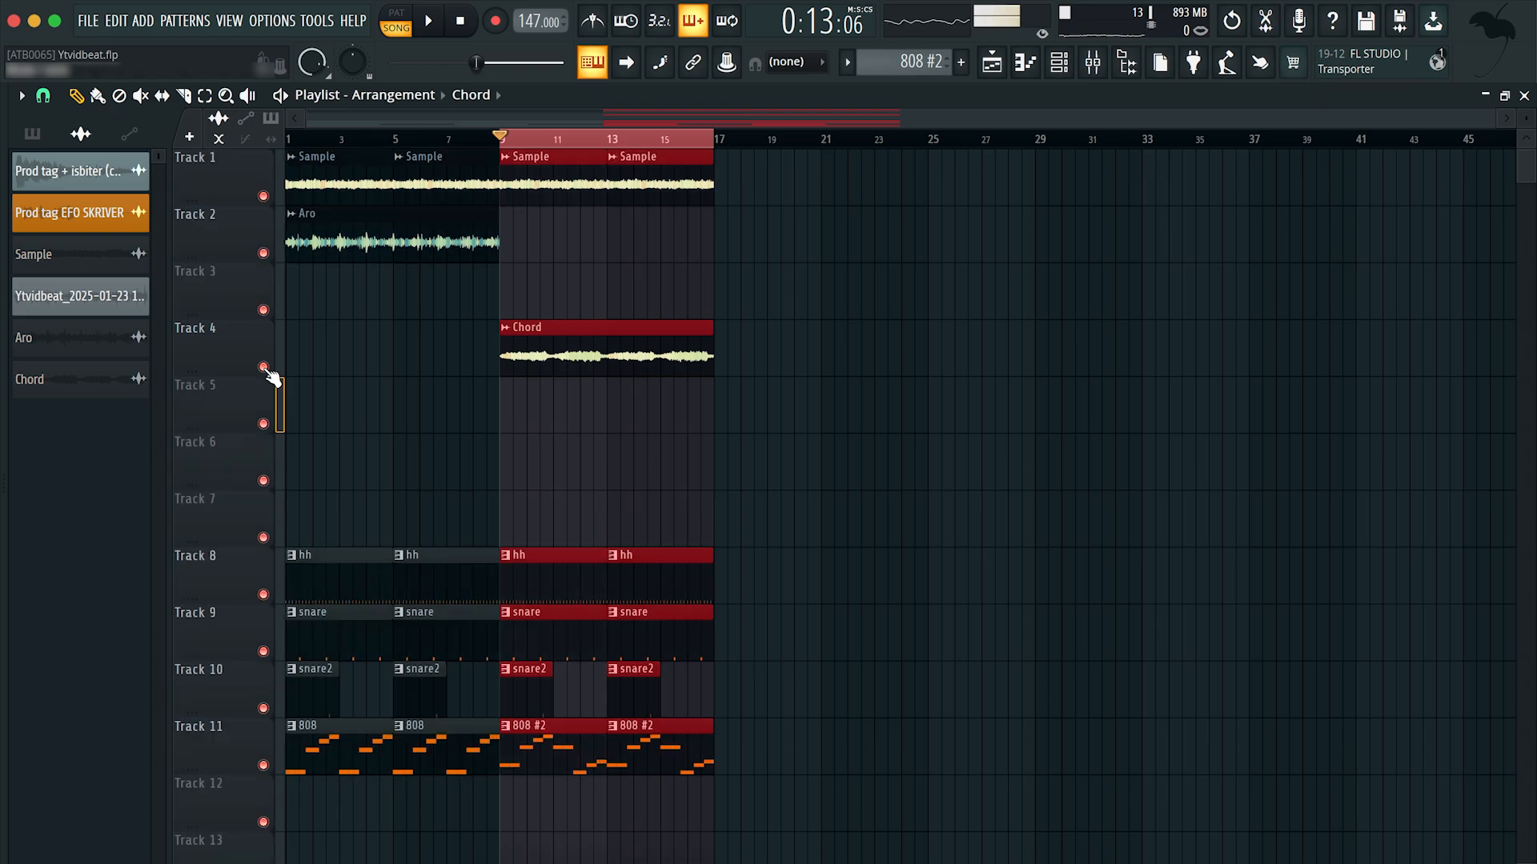
right_click(266, 369)
key("ctrl+a")
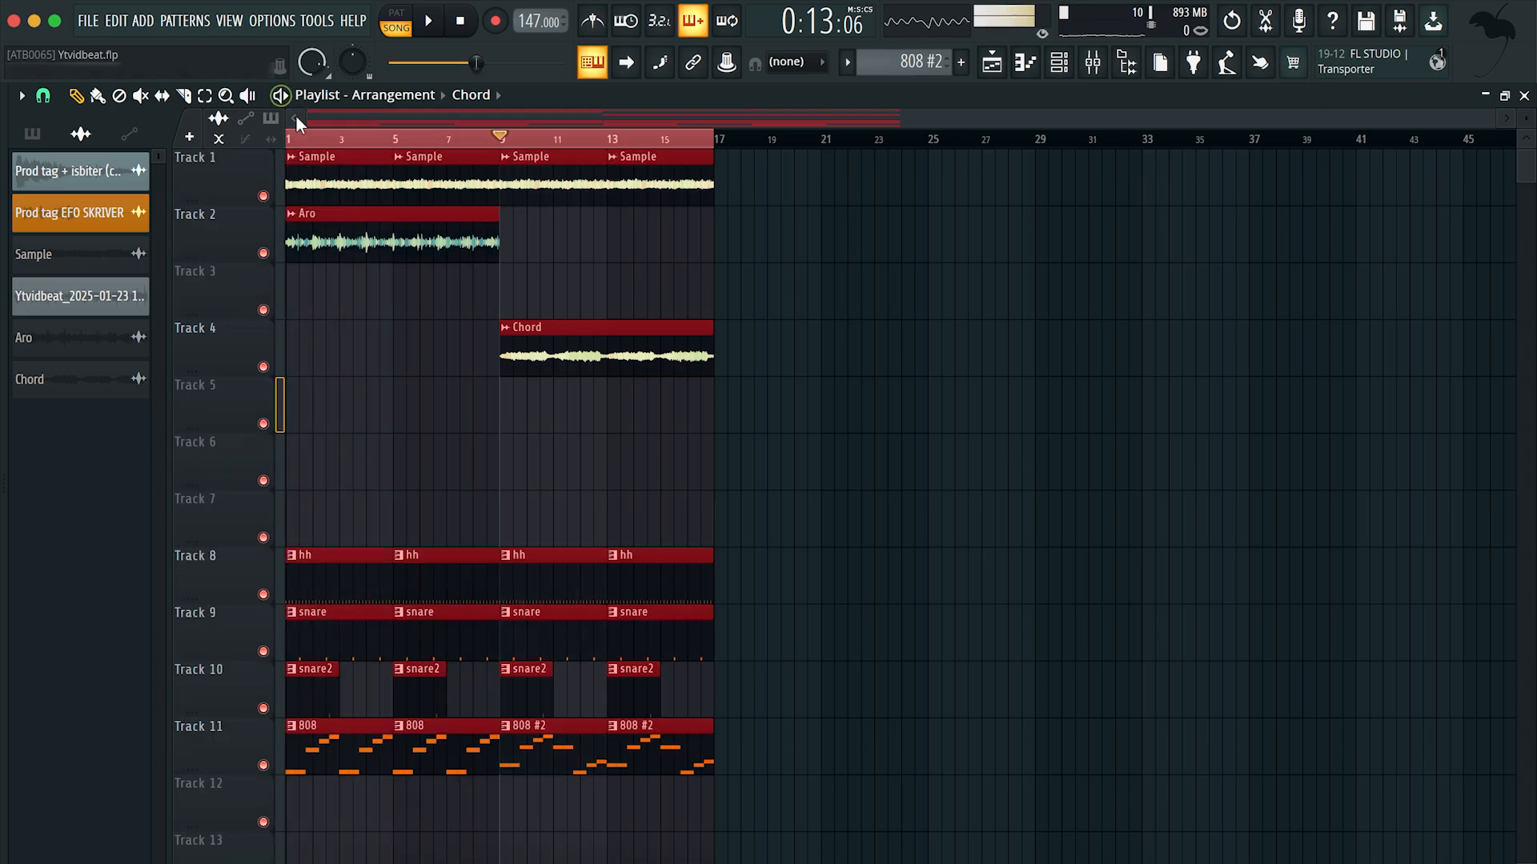
key("space")
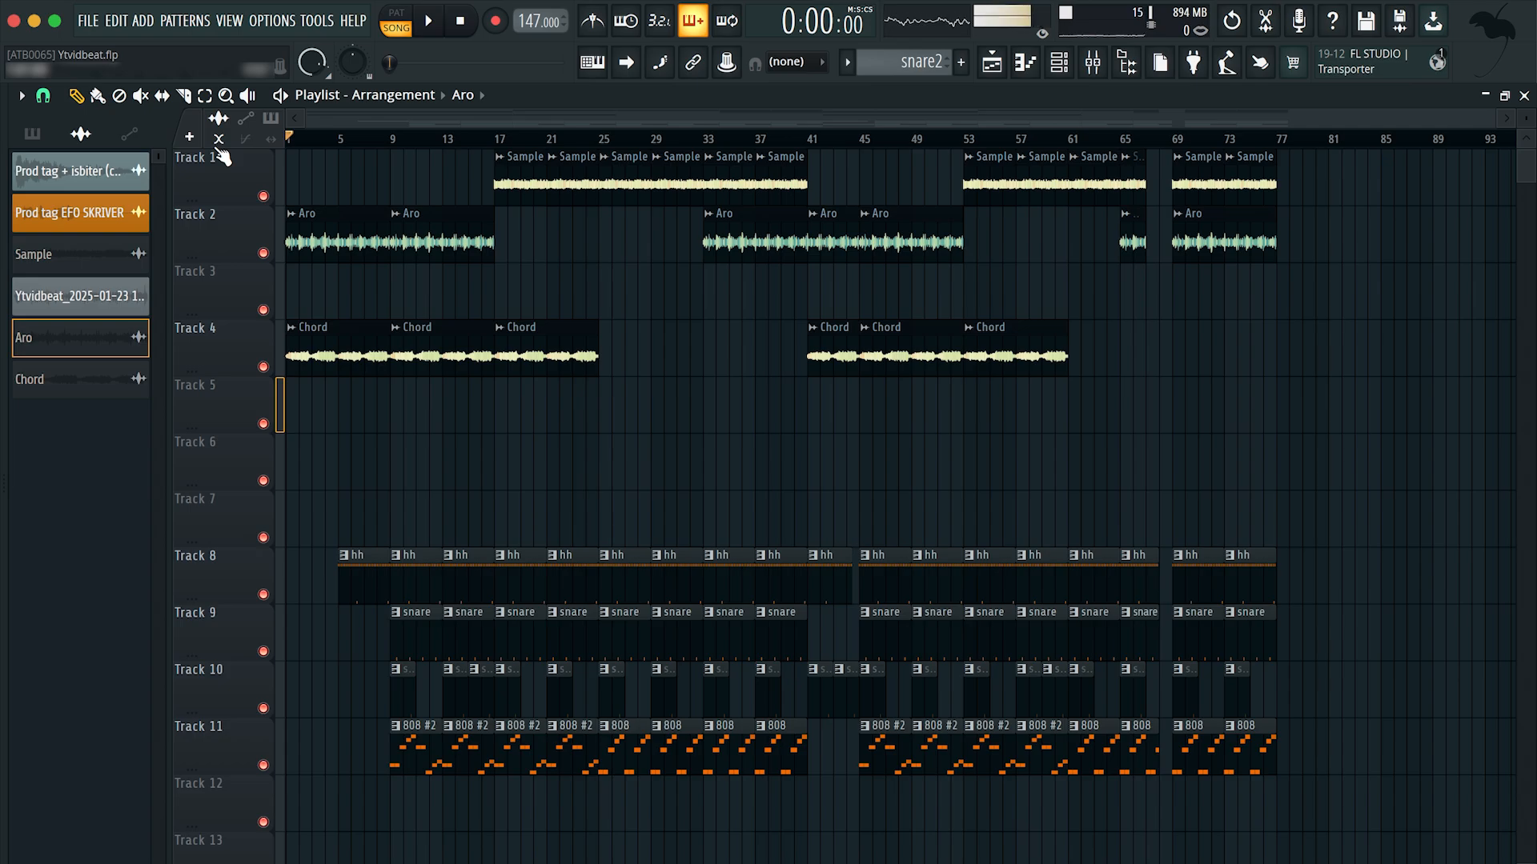
Step: Examine how the Sample, Aro, Chord, drum and 808 clips are arranged from bar 1 to bar 77
scroll(285, 141, "up", 3)
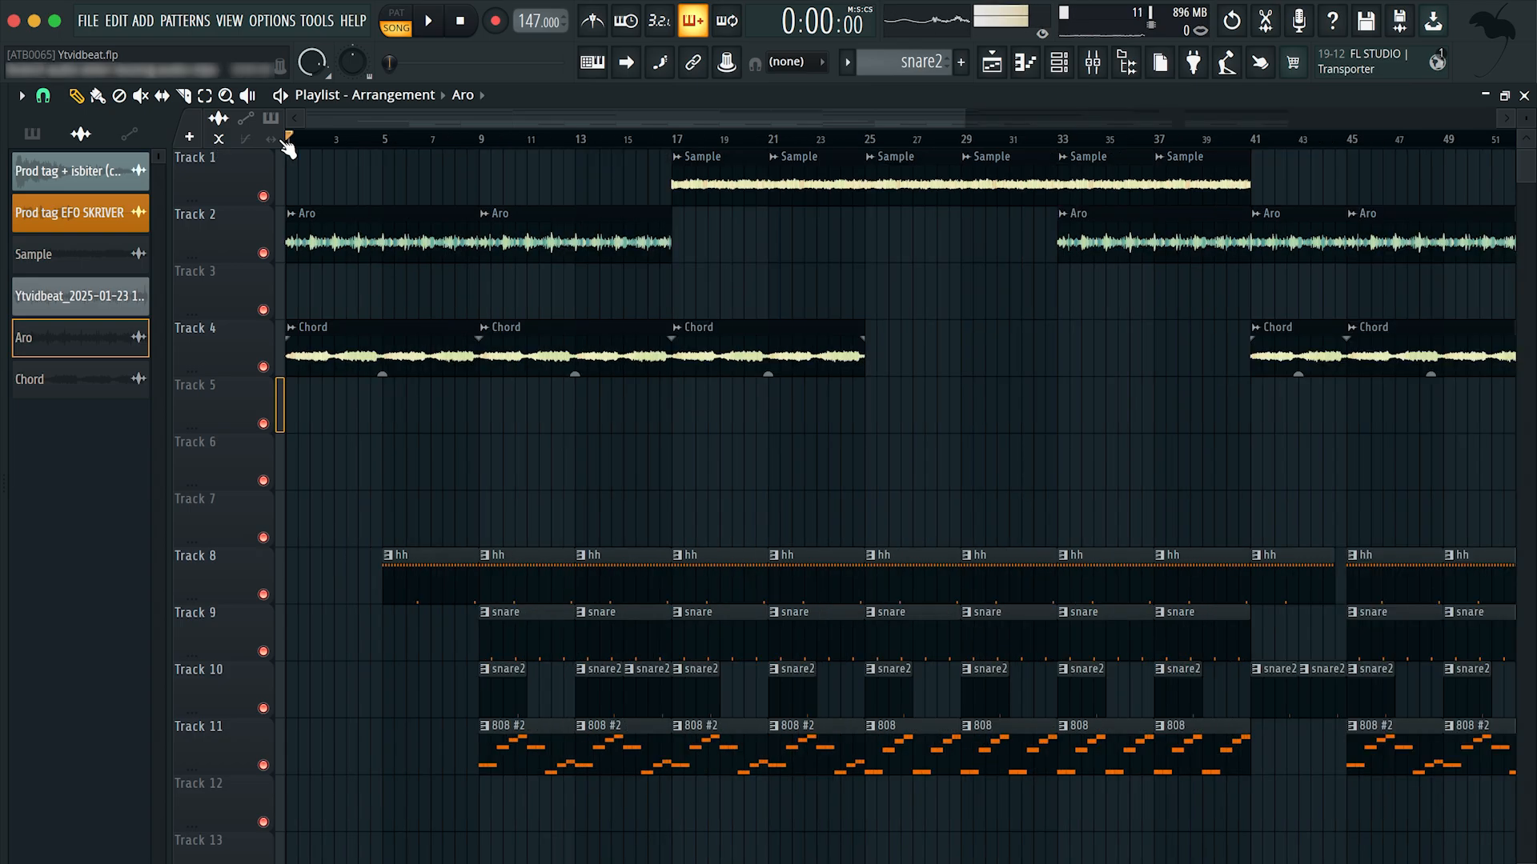
scroll(544, 460, "right", 3)
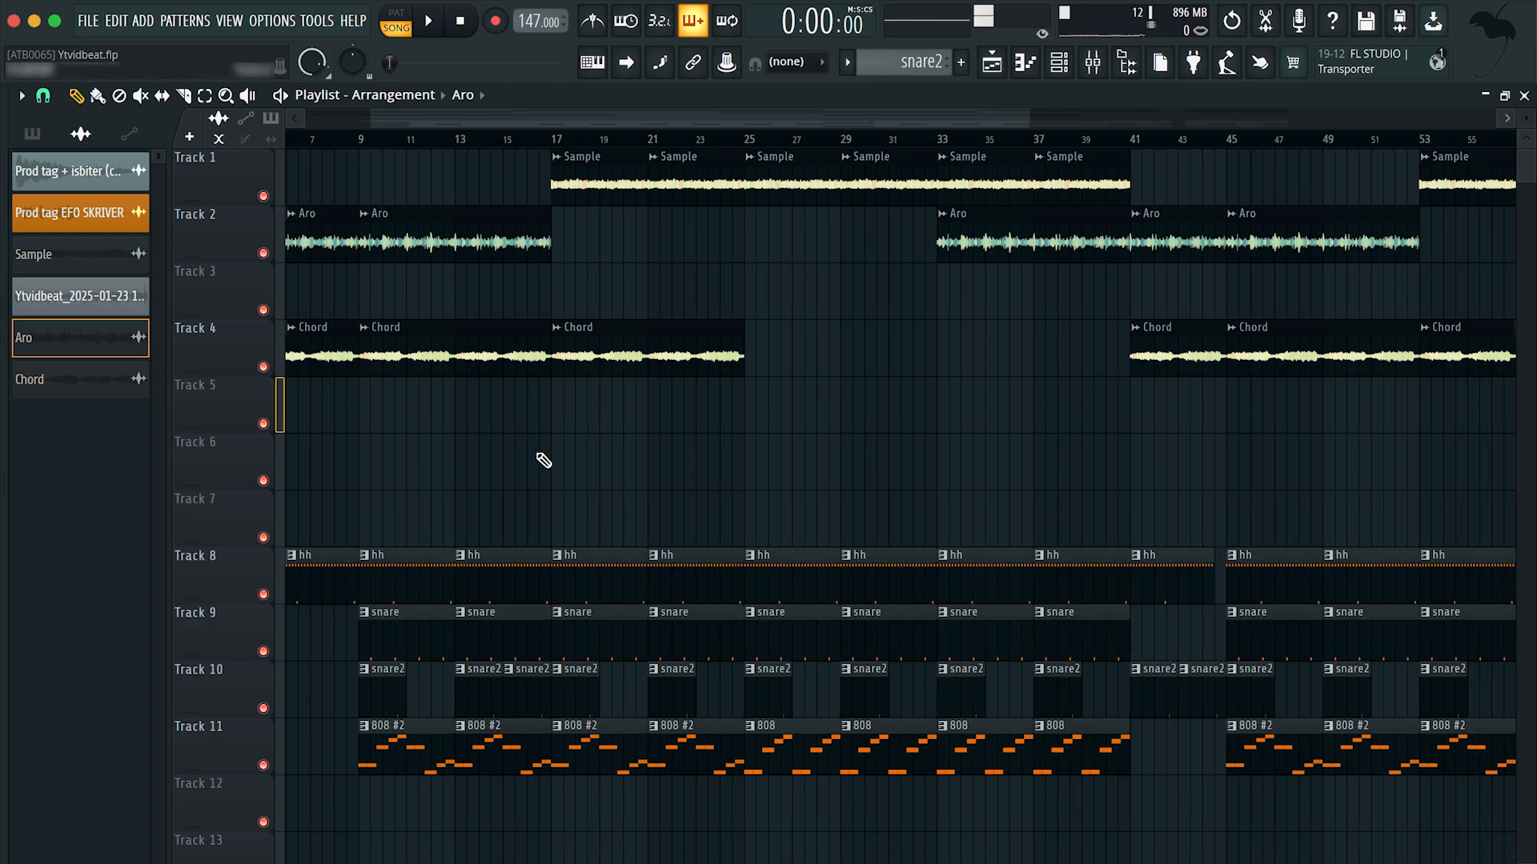
scroll(544, 460, "left", 3)
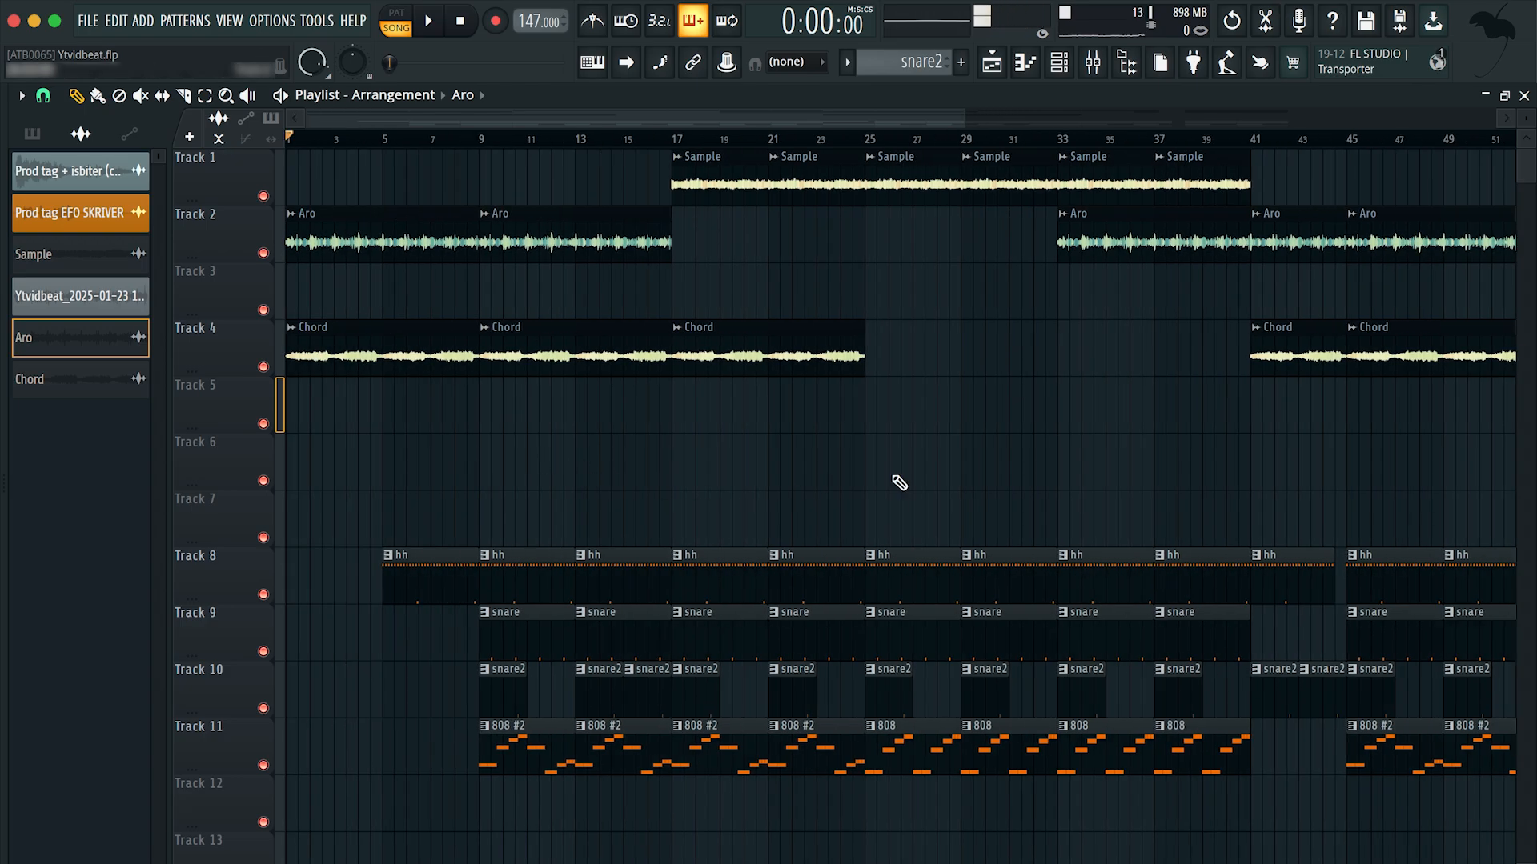
scroll(899, 483, "down", 3)
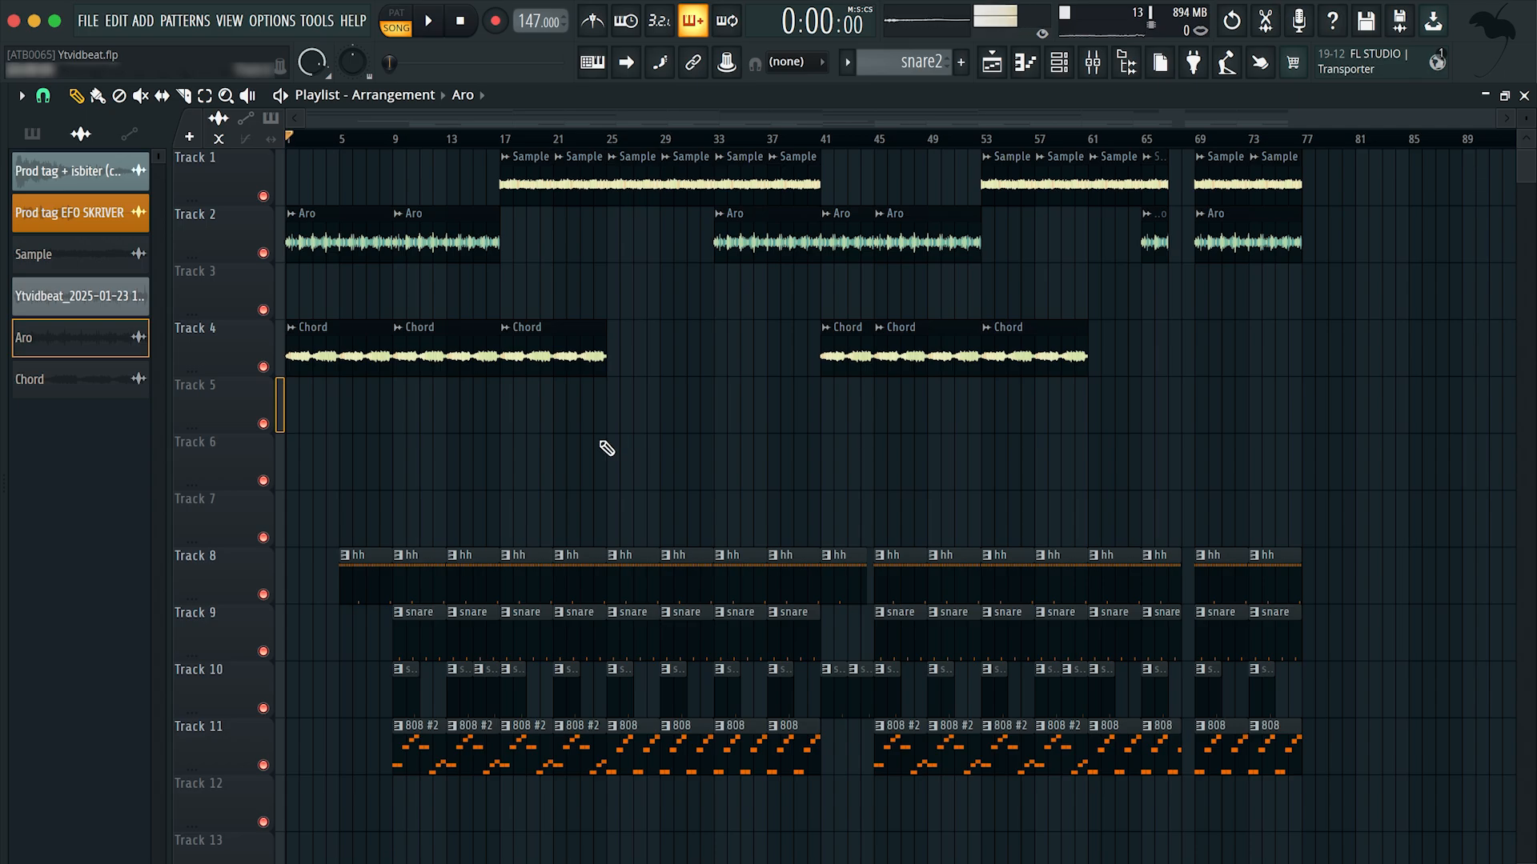
scroll(605, 474, "up", 3)
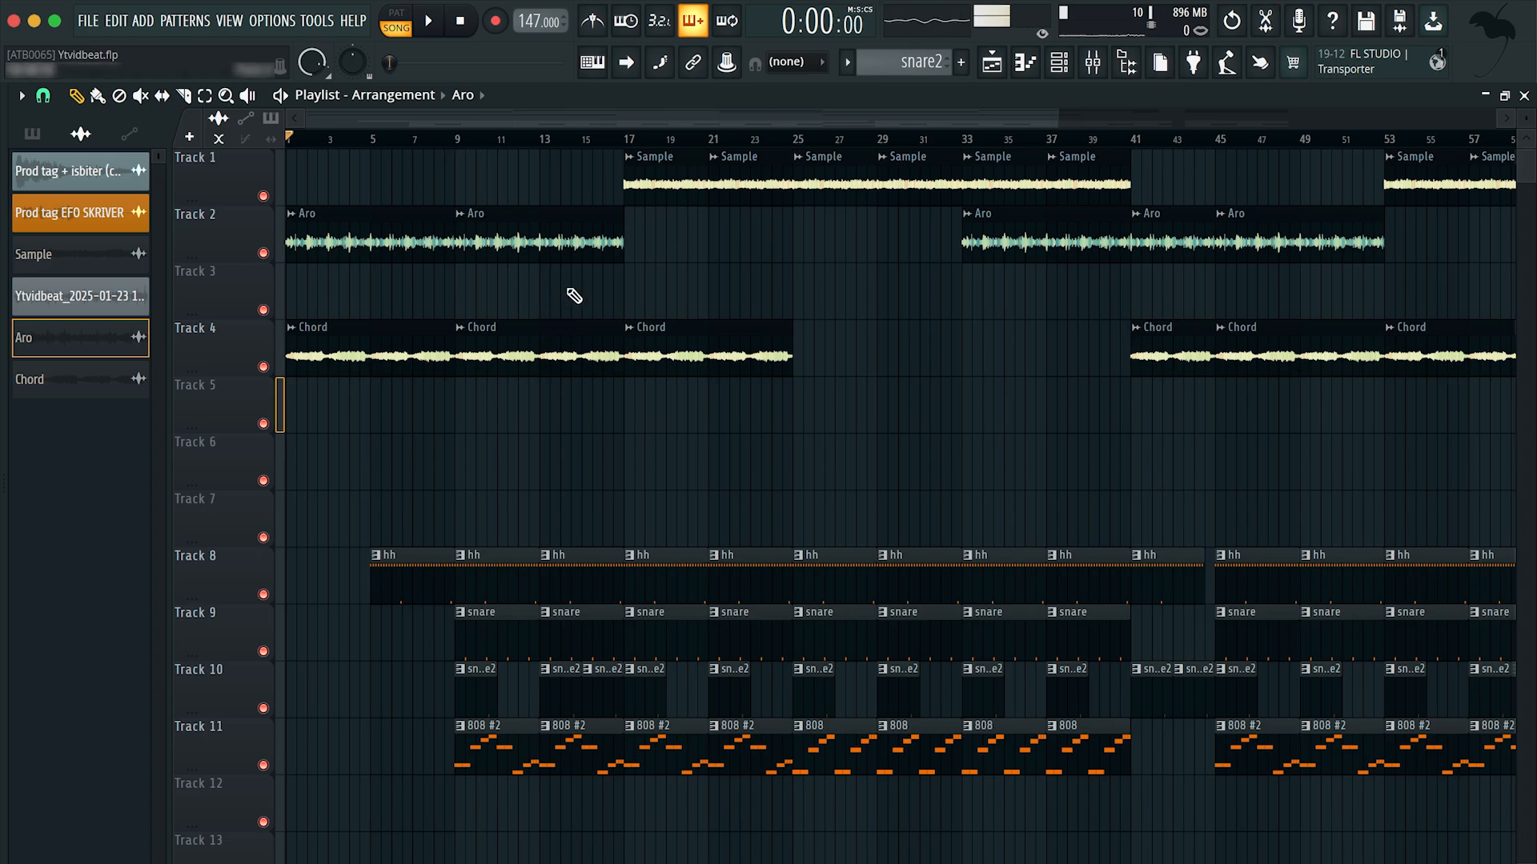
scroll(726, 315, "right", 3)
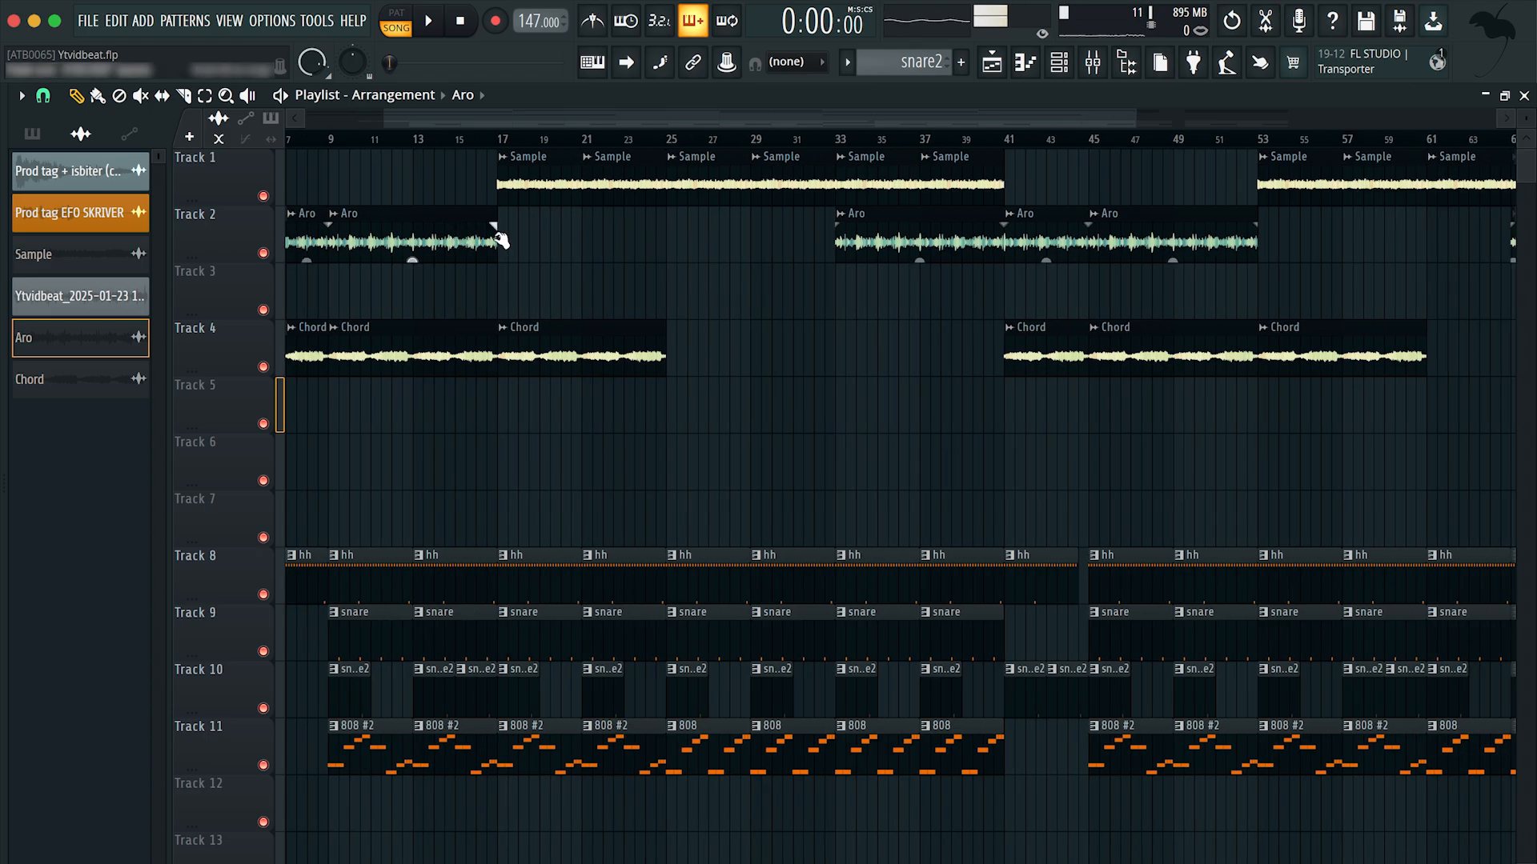
scroll(840, 438, "left", 3)
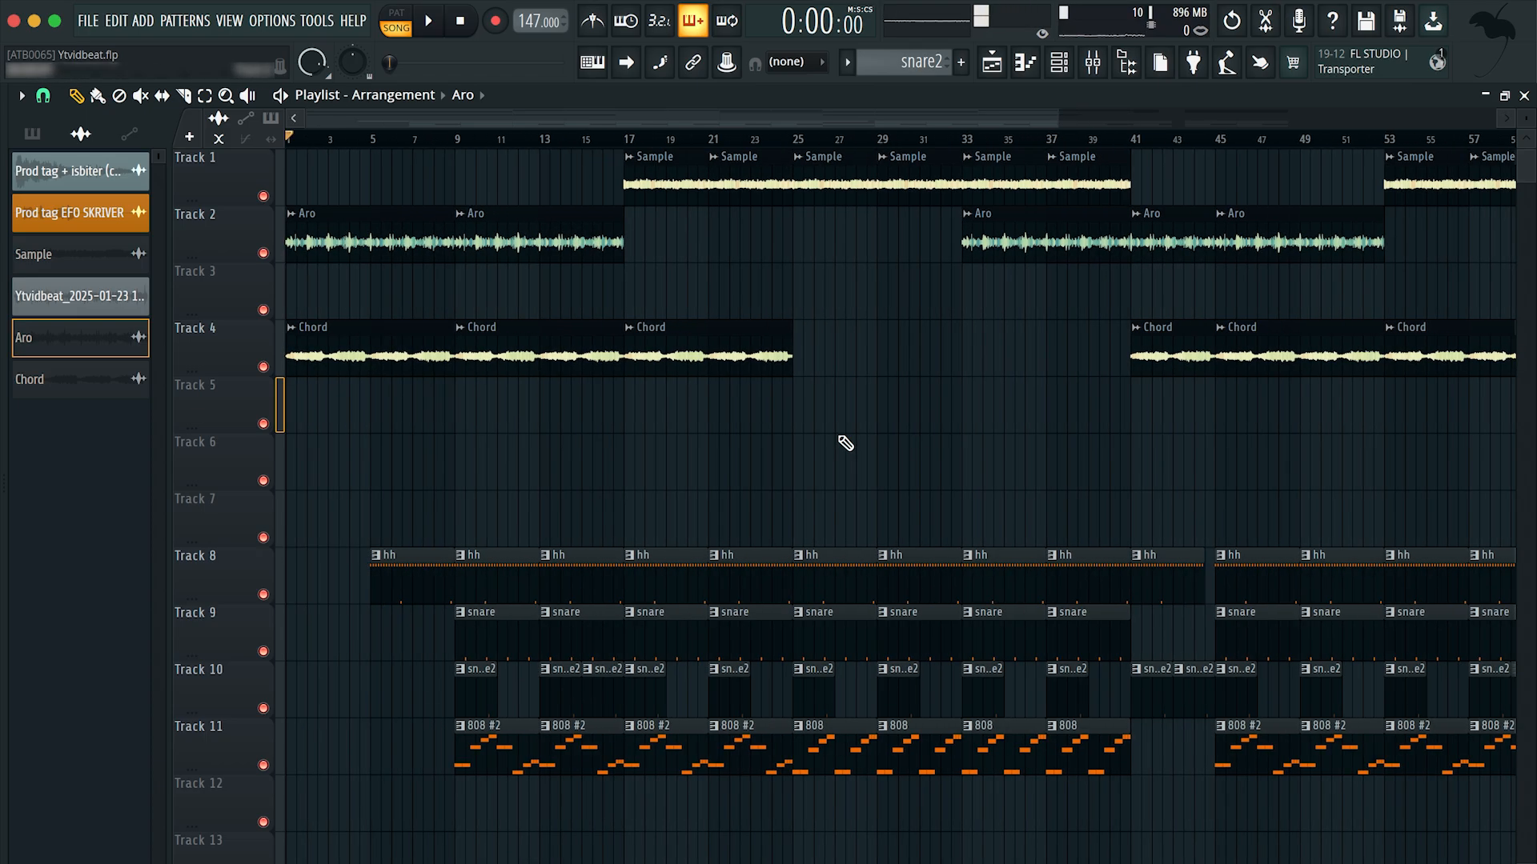
scroll(410, 434, "down", 4)
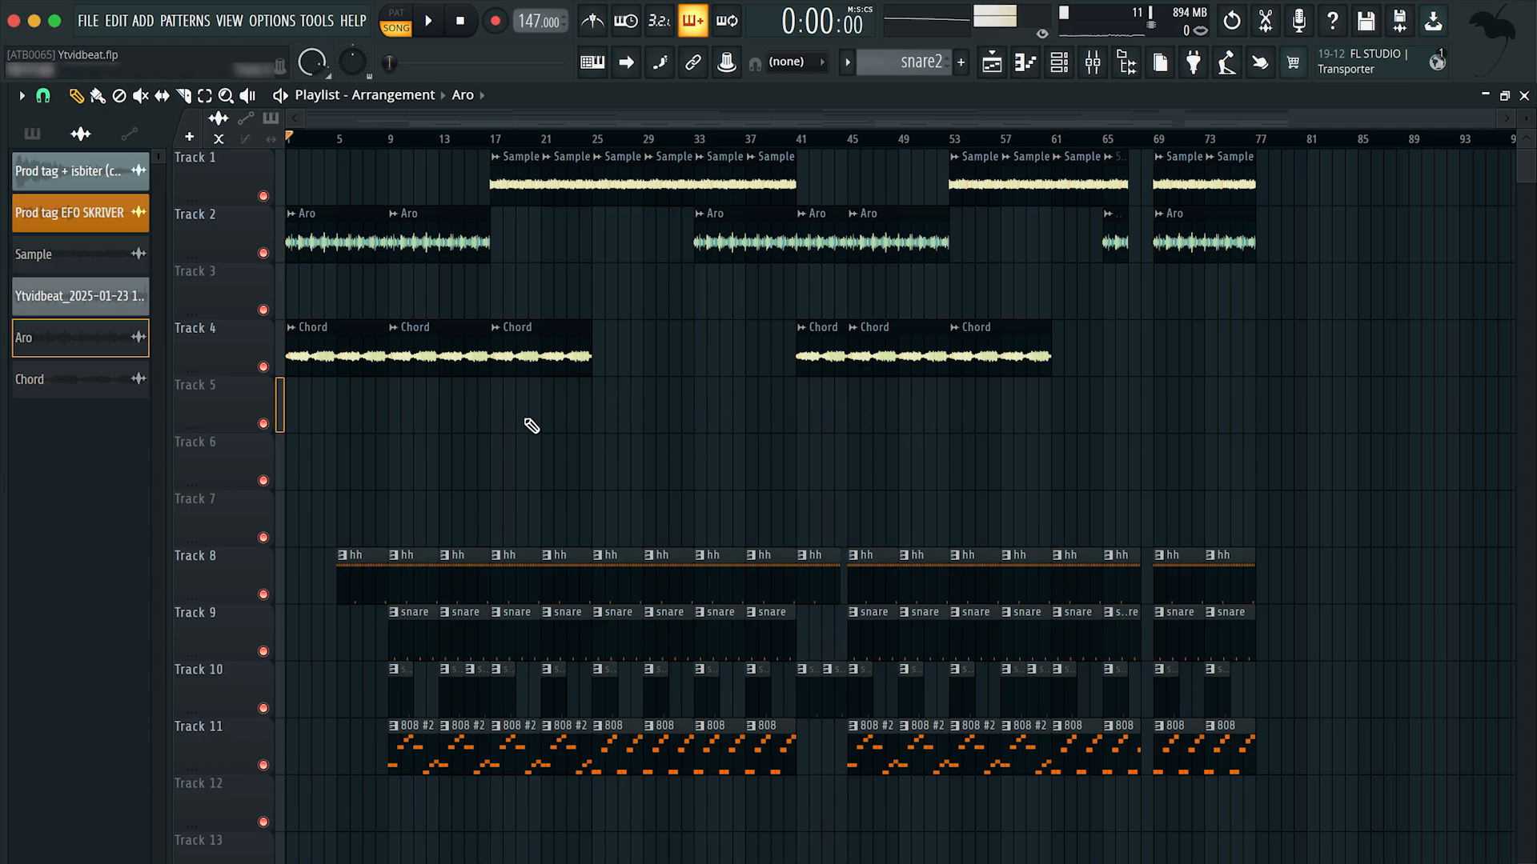
scroll(456, 409, "down", 1)
scroll(744, 355, "up", 1)
scroll(651, 155, "up", 1)
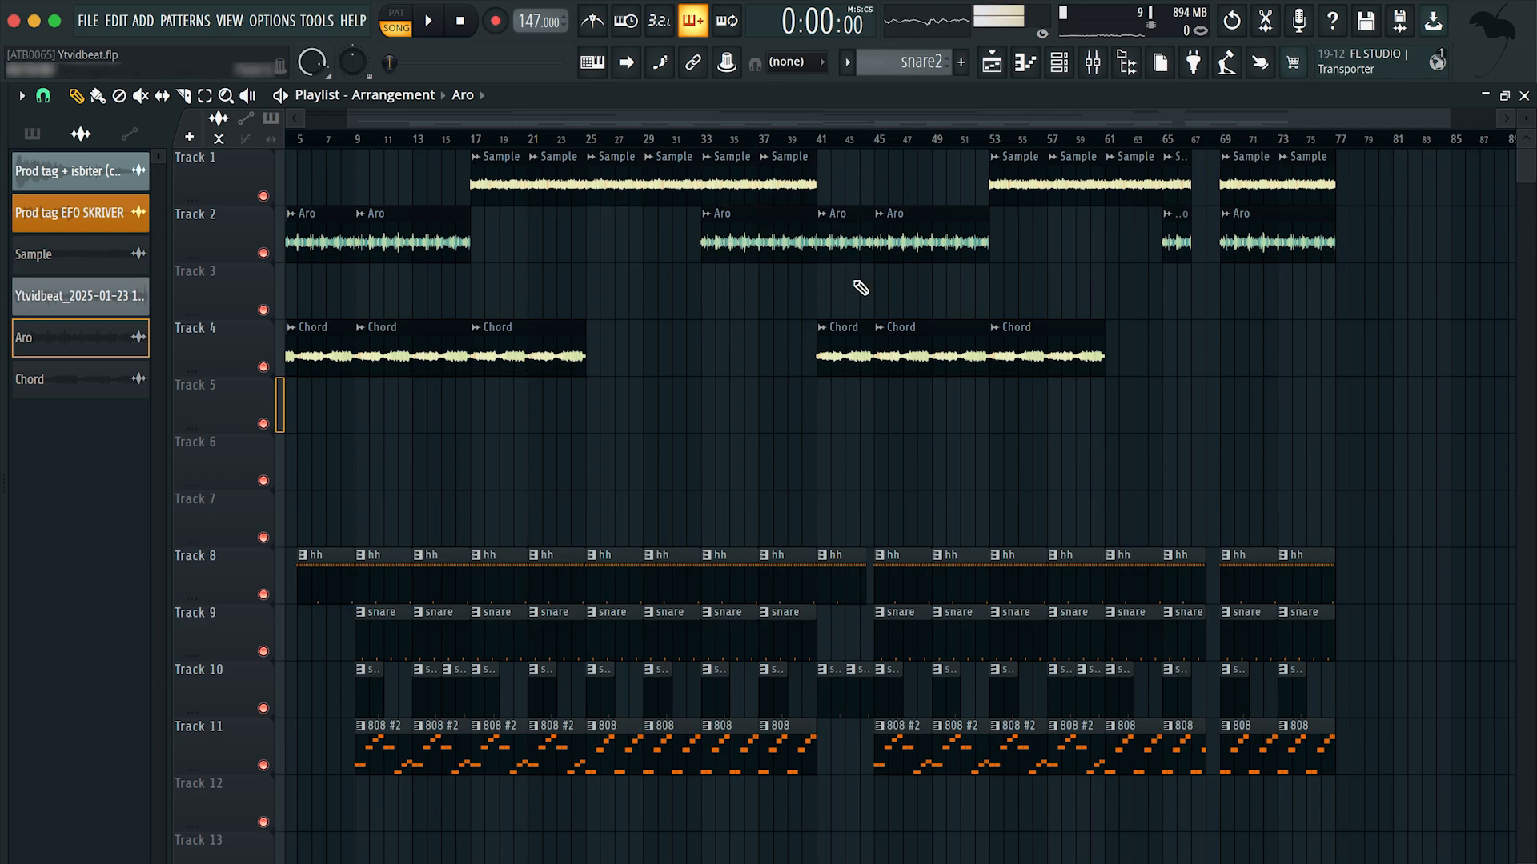
scroll(653, 301, "left", 1)
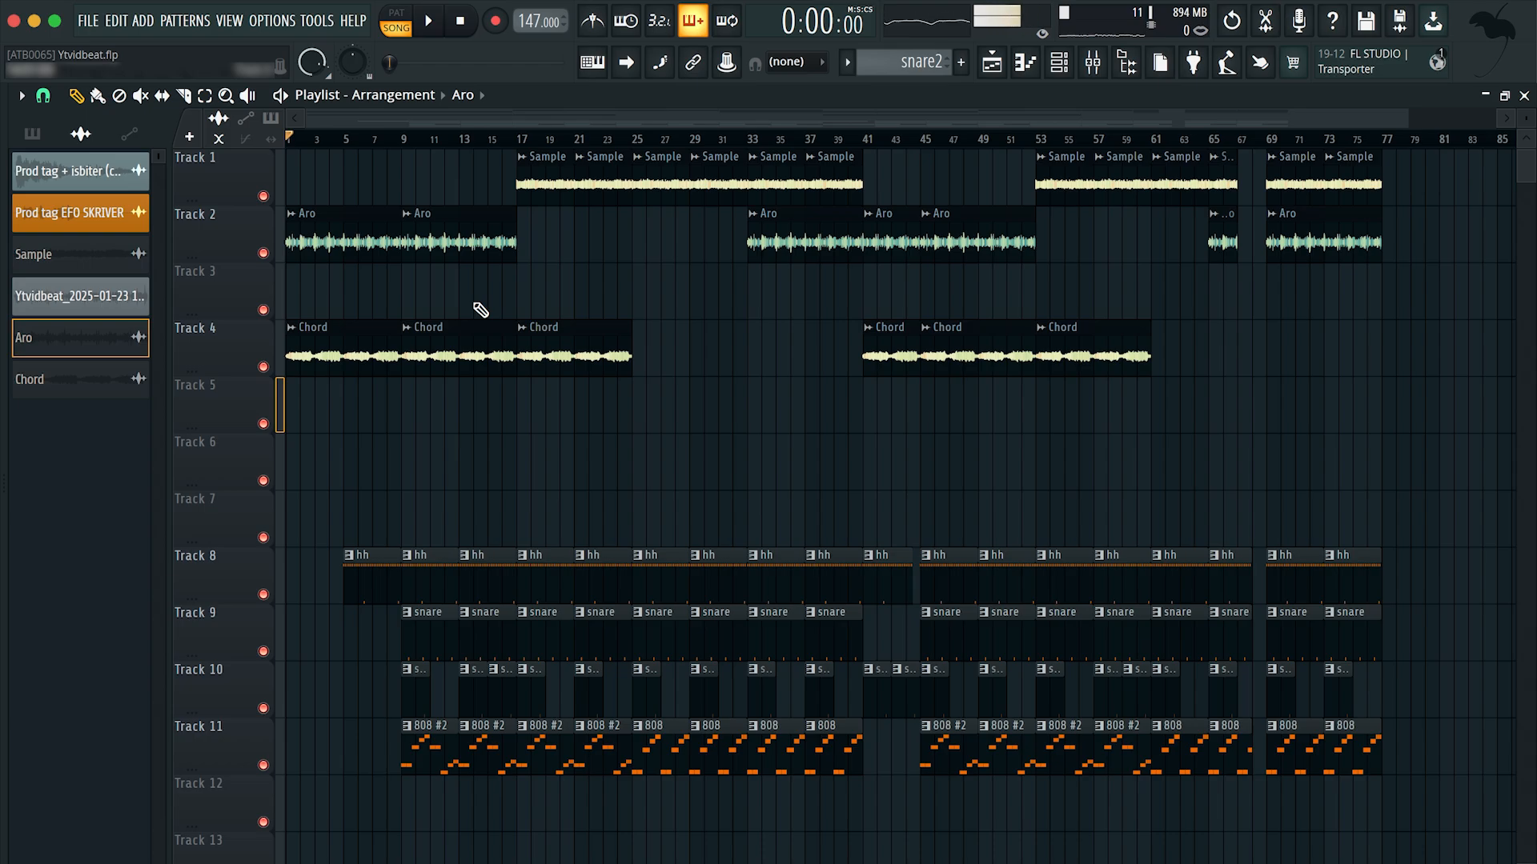
Step: Inspect the hh pattern's notes in the piano roll and return to the playlist
scroll(474, 496, "down", 3)
scroll(392, 498, "up", 1)
scroll(350, 474, "up", 2, "ctrl")
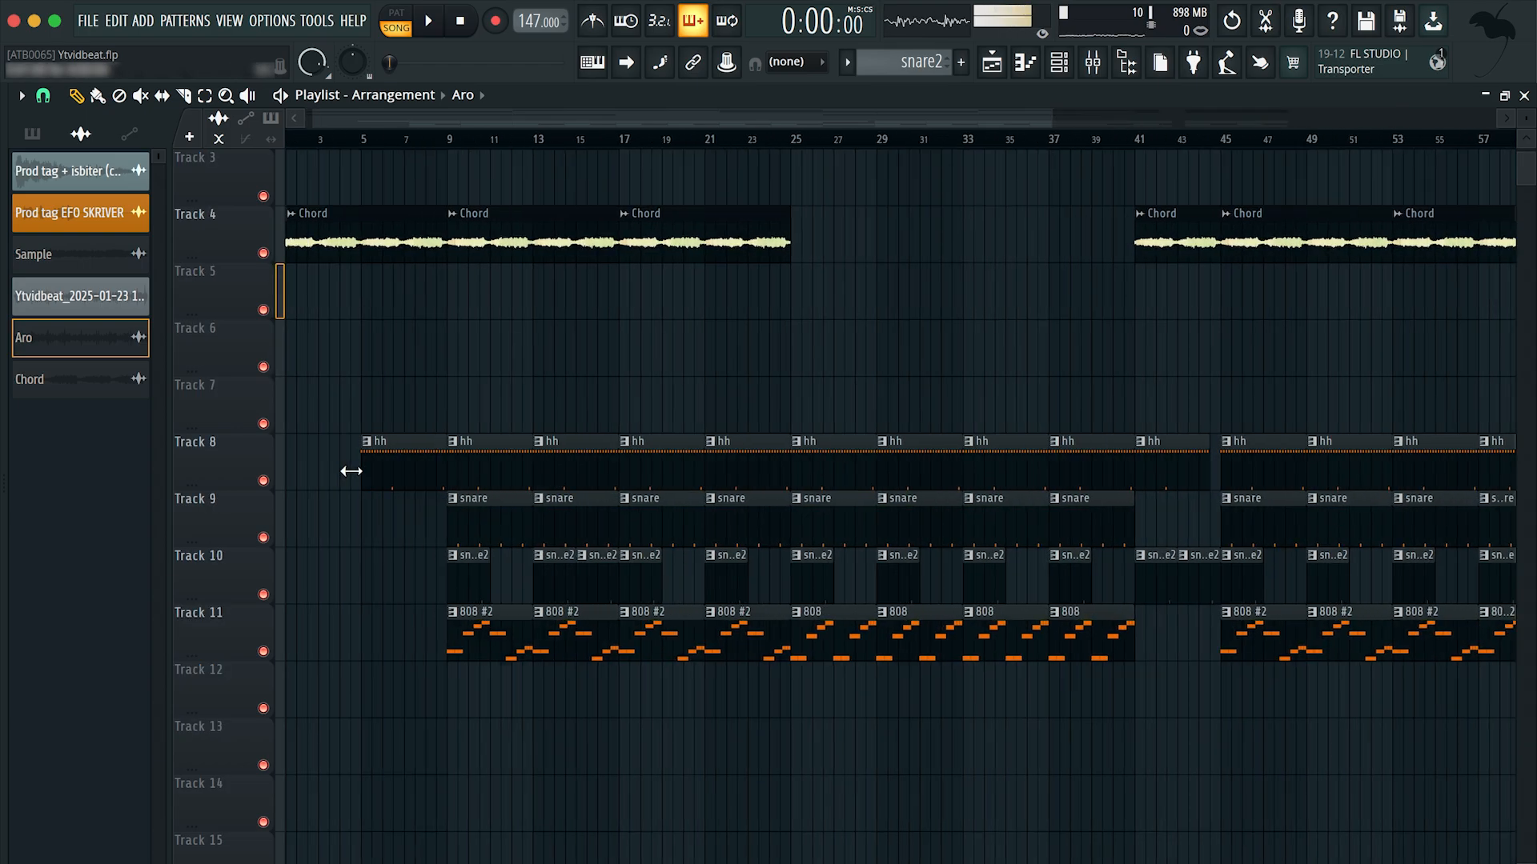
scroll(400, 432, "down", 1)
double_click(476, 418)
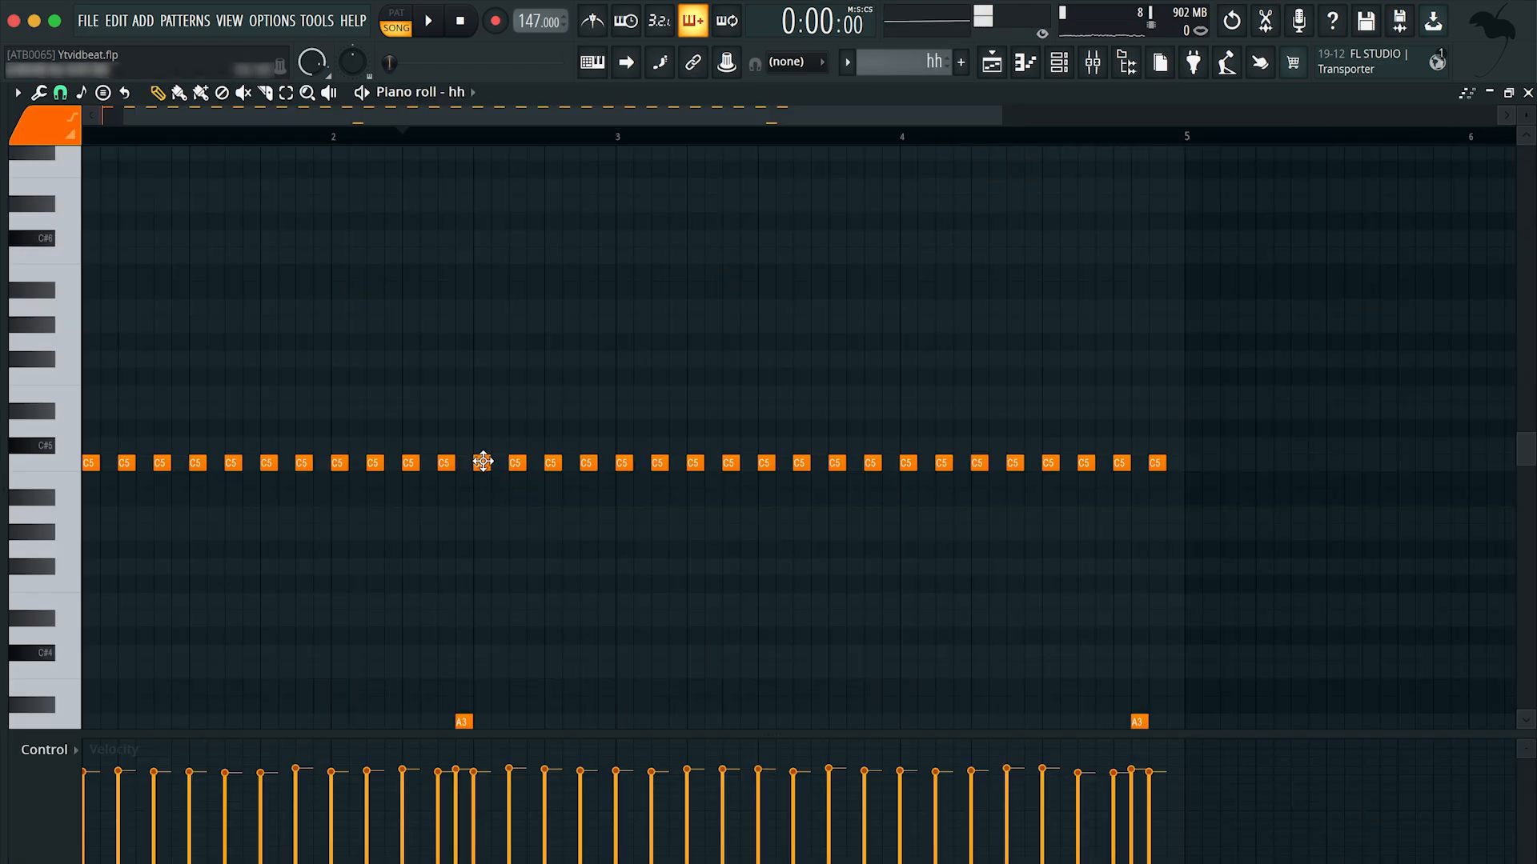
left_click(1000, 71)
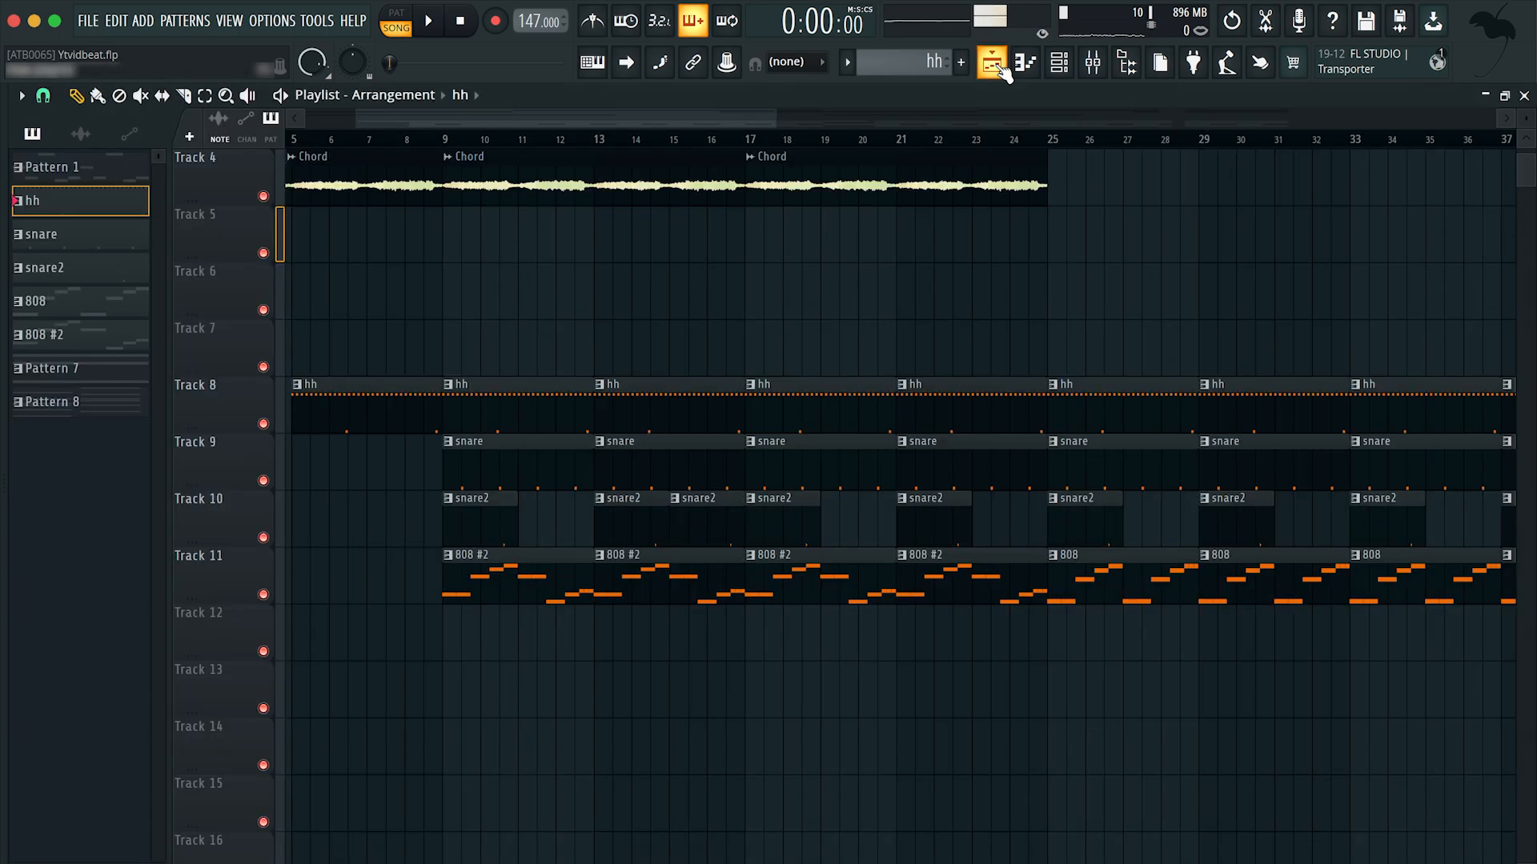
Step: Move the four 808 #2 clips between bars 9 and 25 from Track 11 to Track 12
scroll(645, 446, "down", 3)
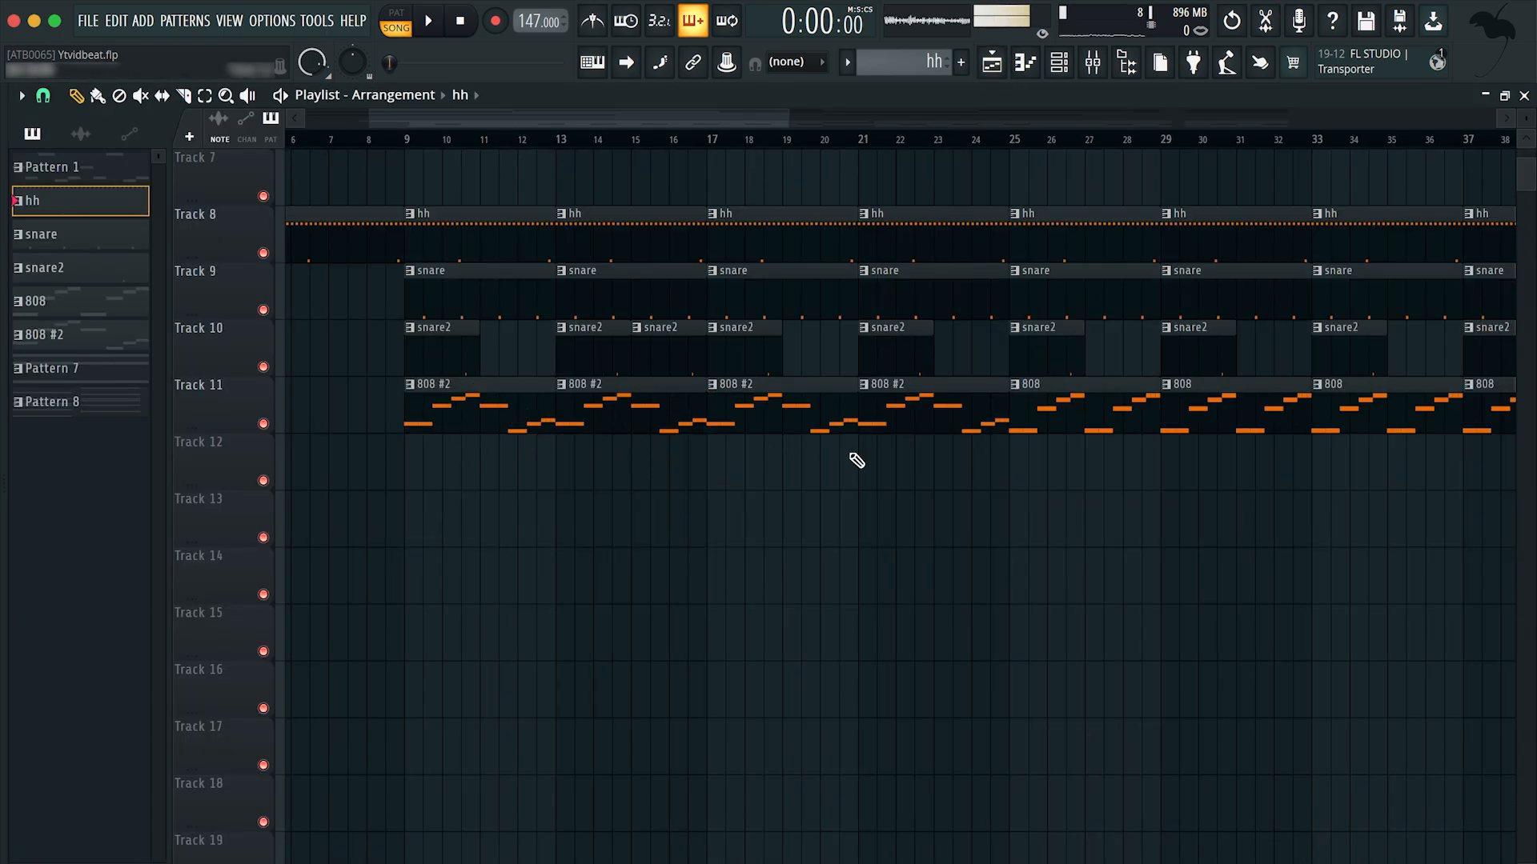
scroll(854, 459, "down", 2, "ctrl")
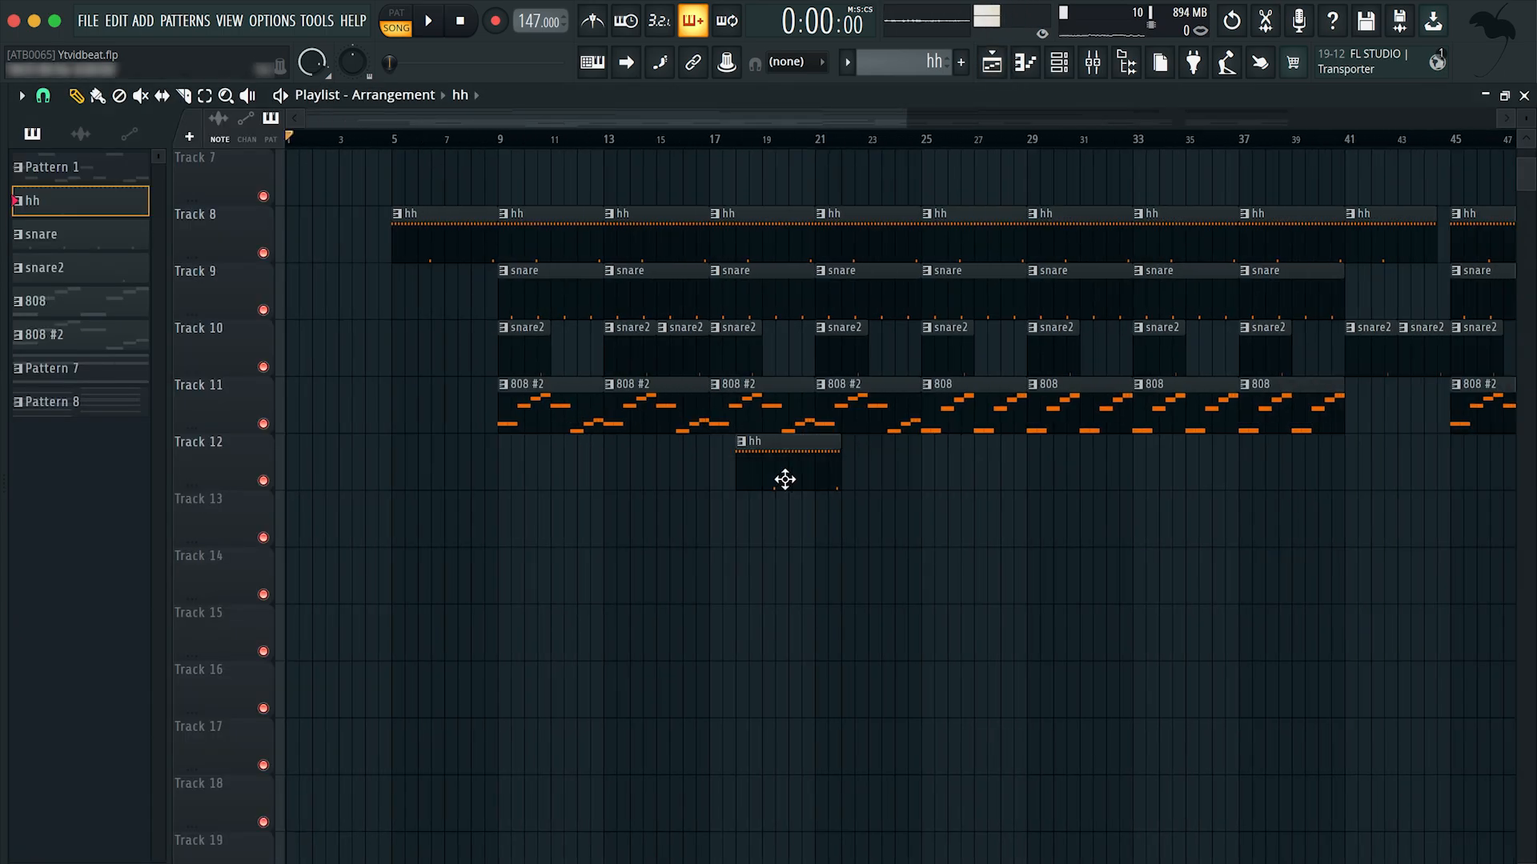
left_click_drag(869, 485, 519, 436)
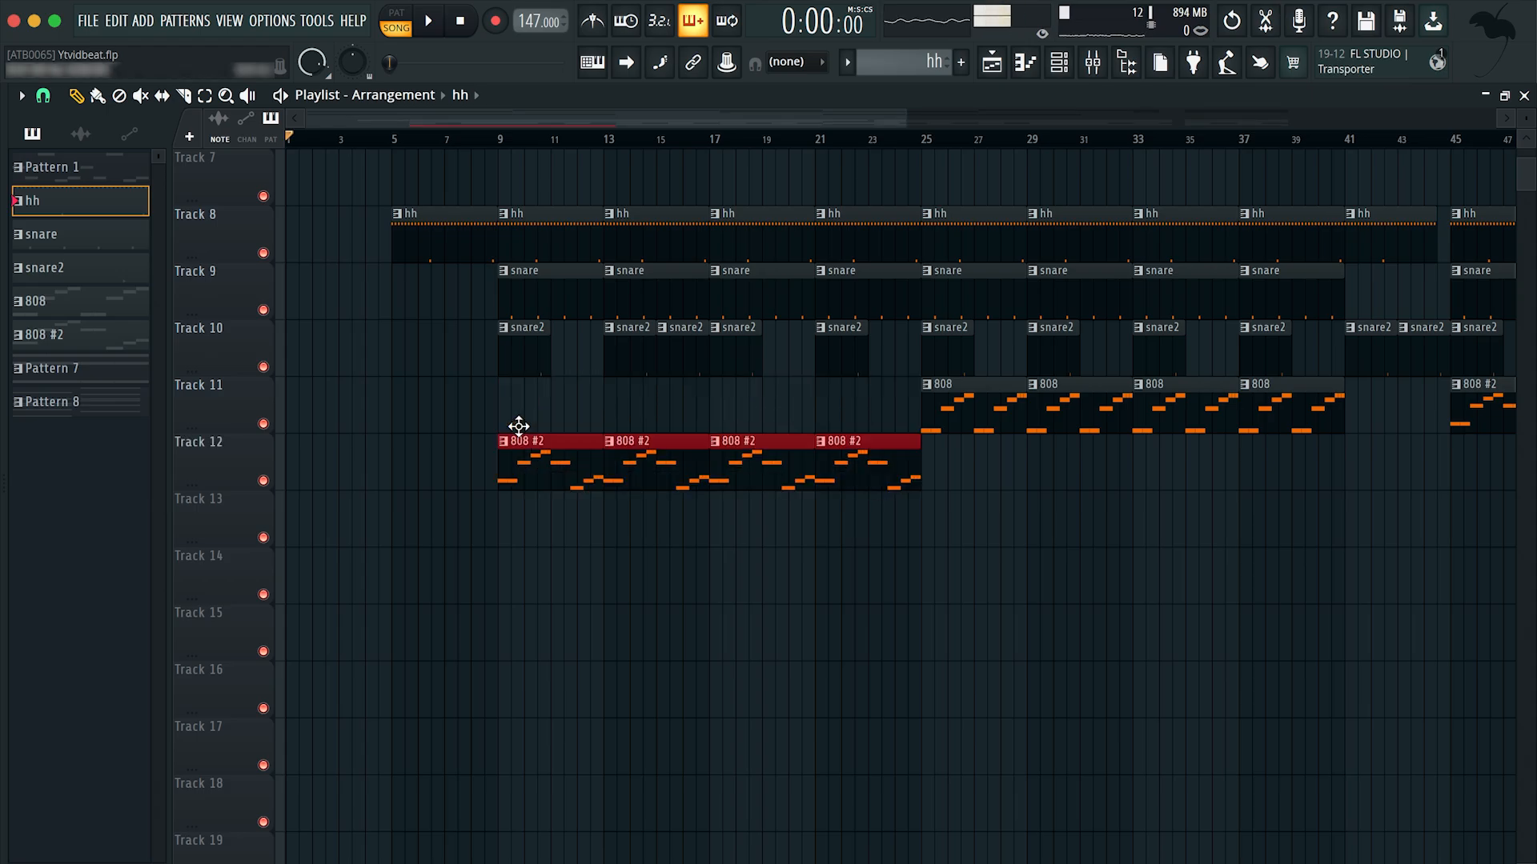
Step: Move the four 808 #2 clips between bars 45 and 61 from Track 11 to Track 12
scroll(1008, 521, "right", 5)
scroll(981, 586, "up", 2)
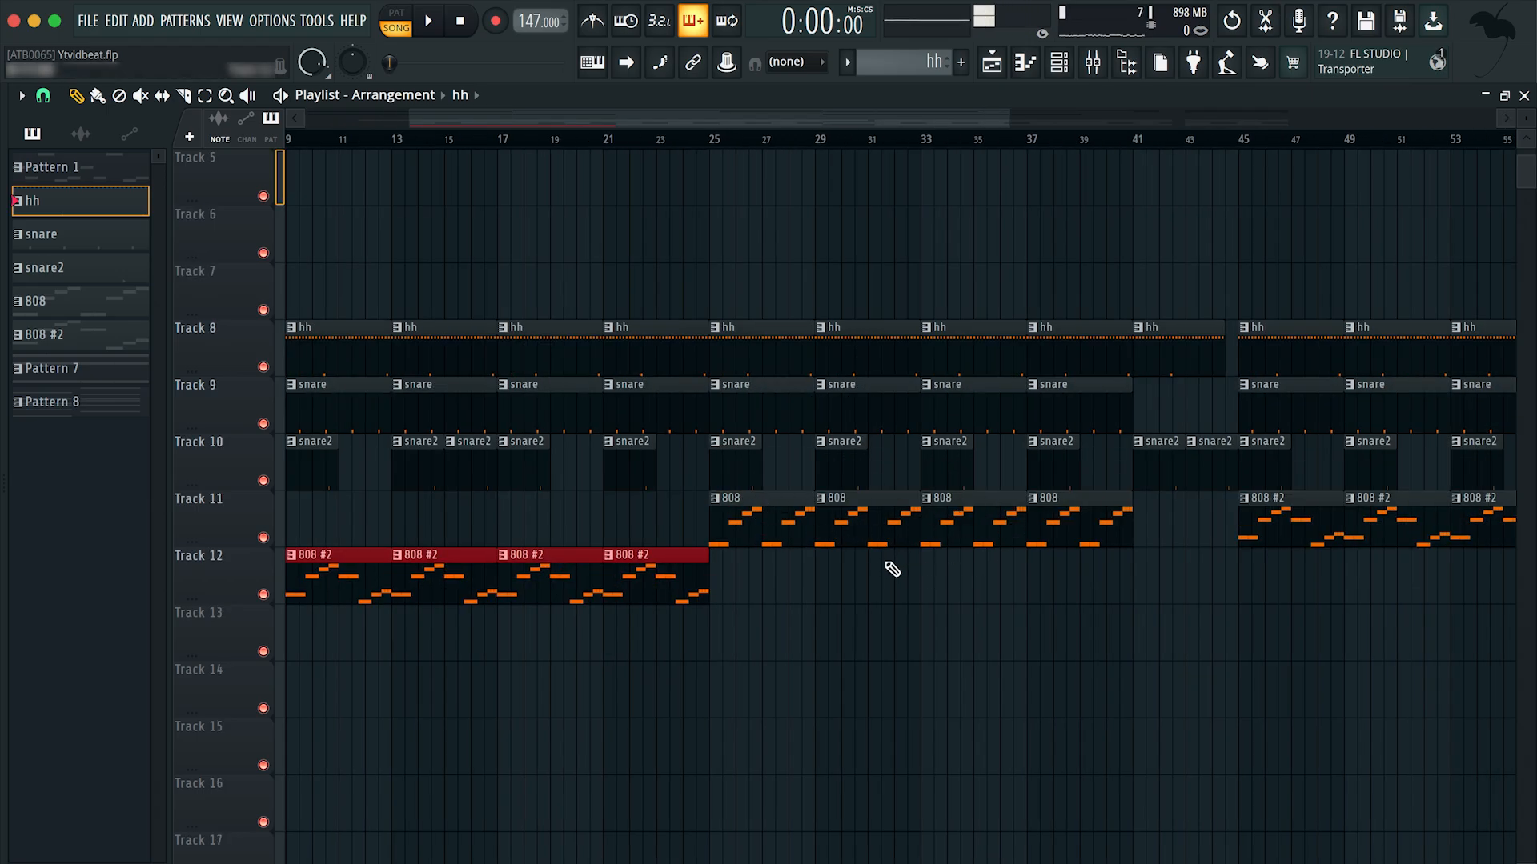
scroll(1063, 577, "right", 4)
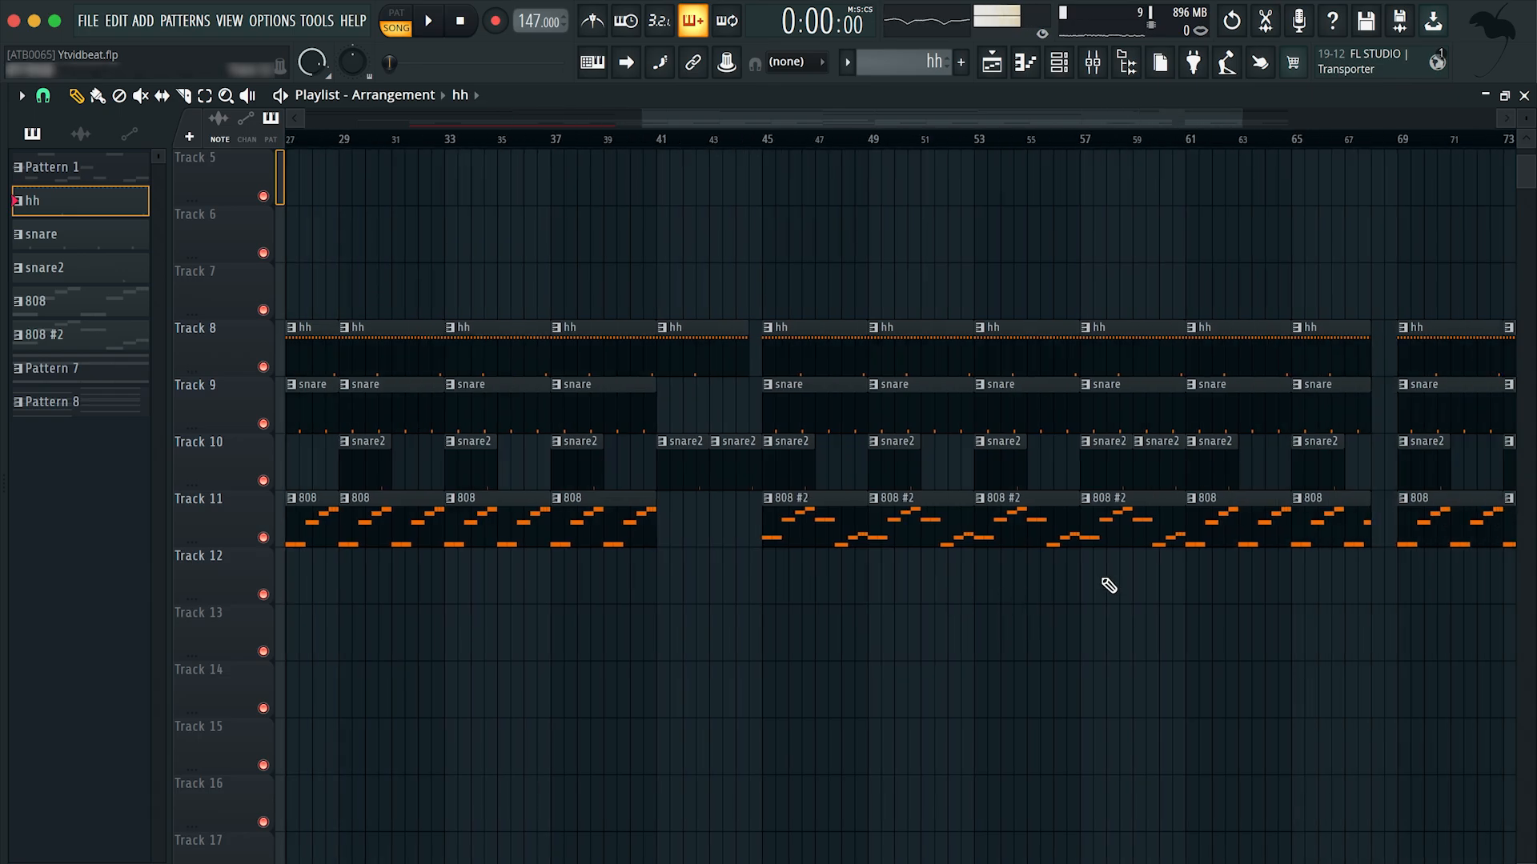
left_click_drag(1104, 597, 816, 553)
scroll(963, 549, "left", 2)
scroll(964, 549, "up", 3)
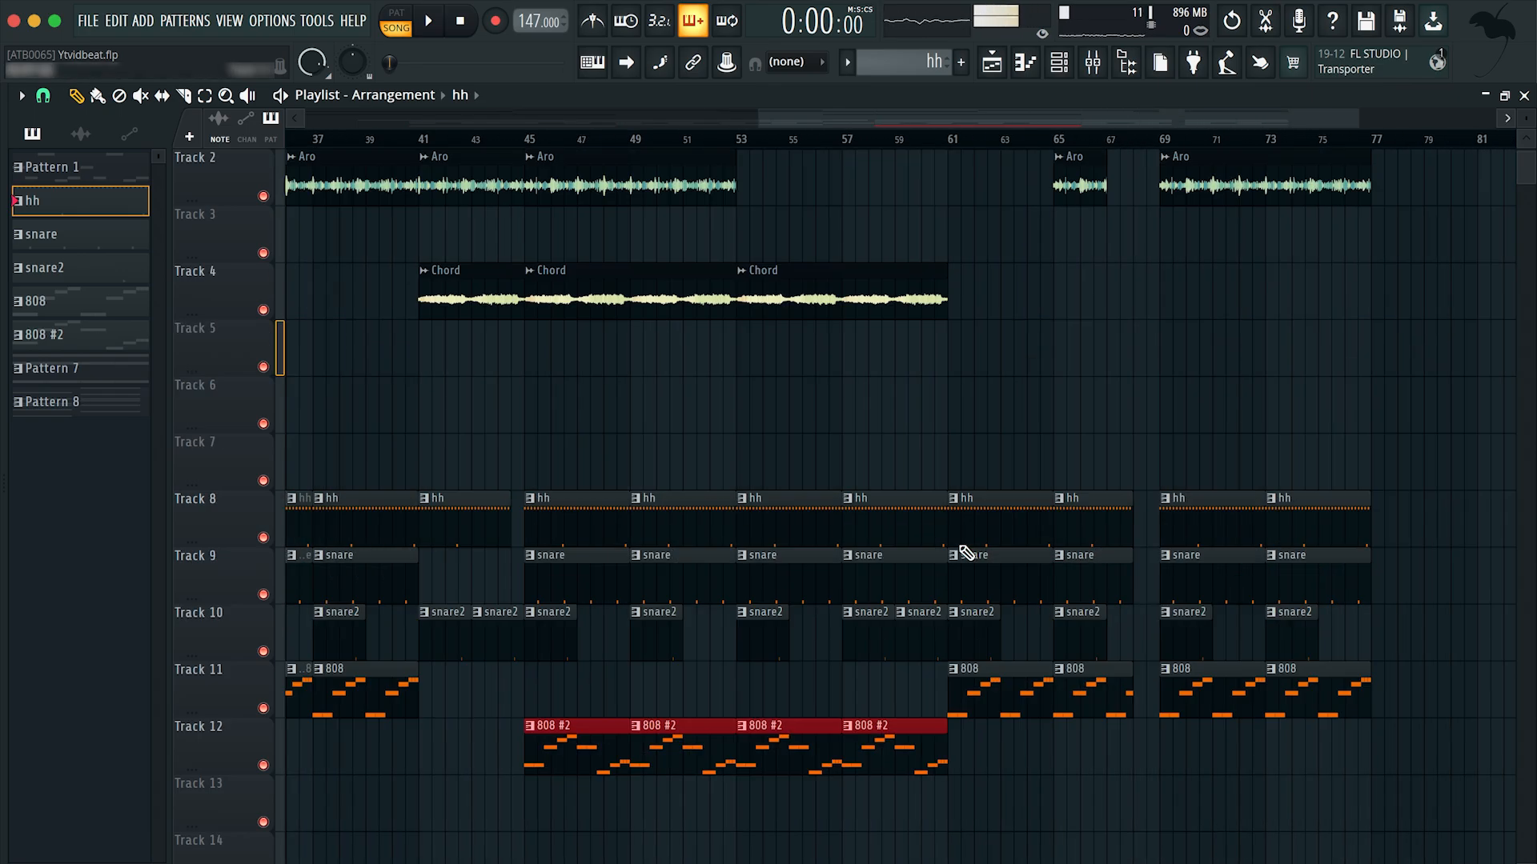
Step: Add an extra snare2 clip at bar 39 on Track 10, directly after the clip at bar 37
scroll(684, 449, "up", 1)
scroll(684, 449, "left", 4)
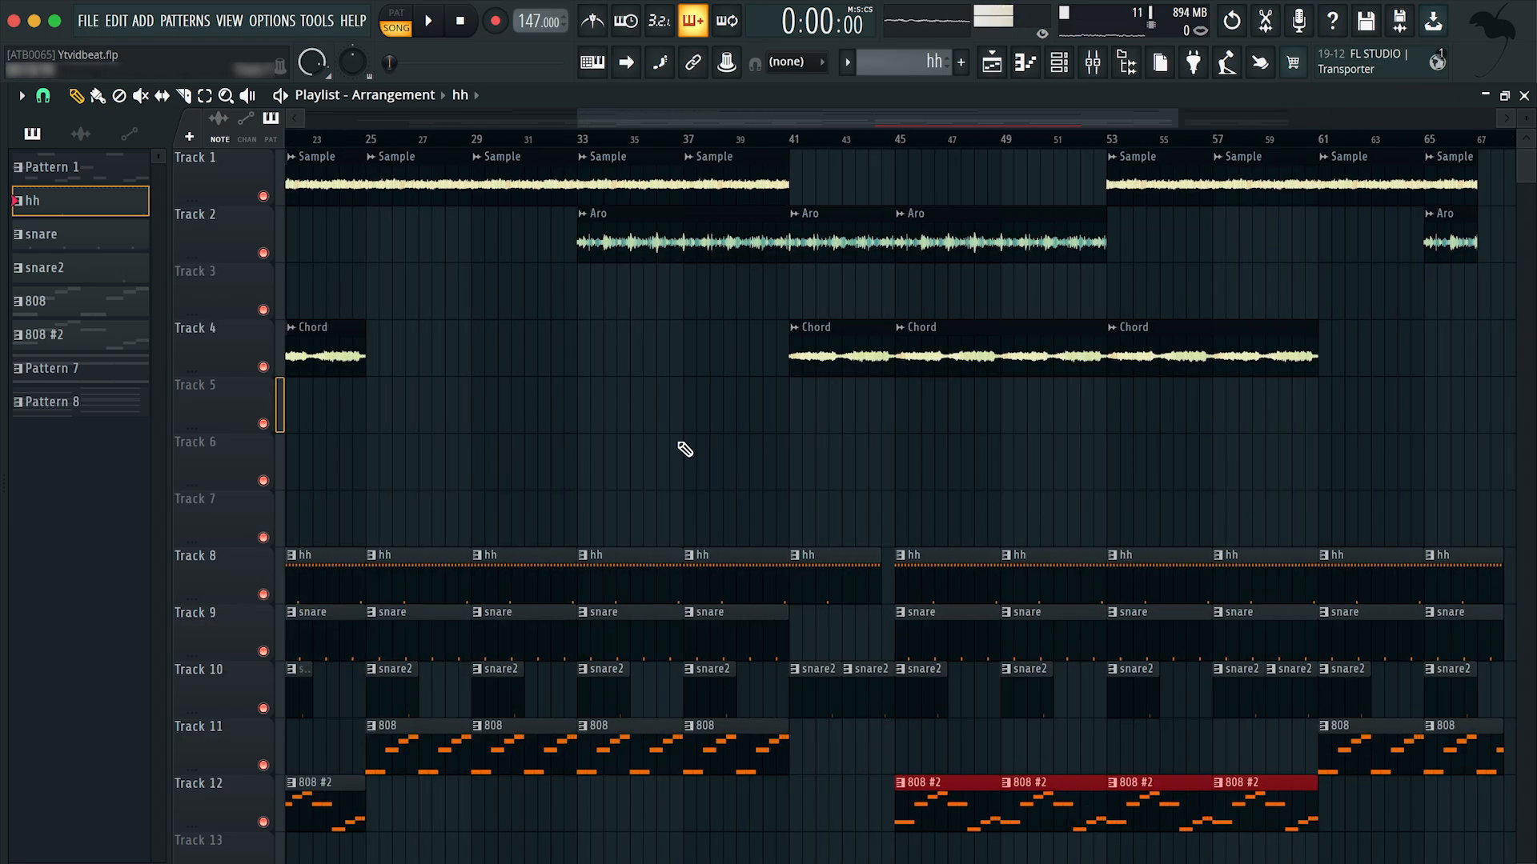
scroll(685, 449, "left", 5)
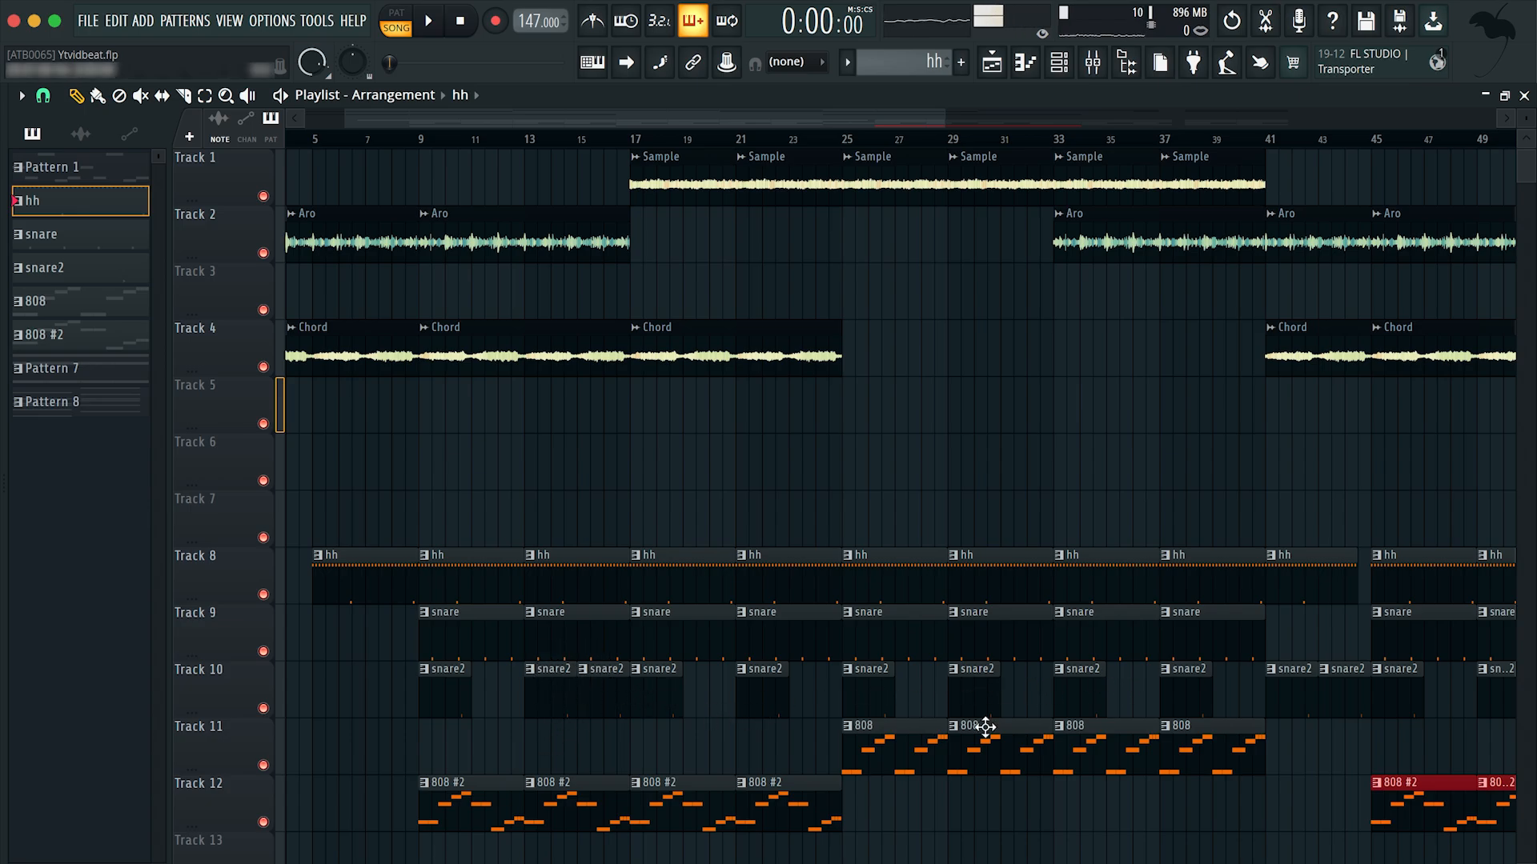
scroll(984, 727, "right", 3)
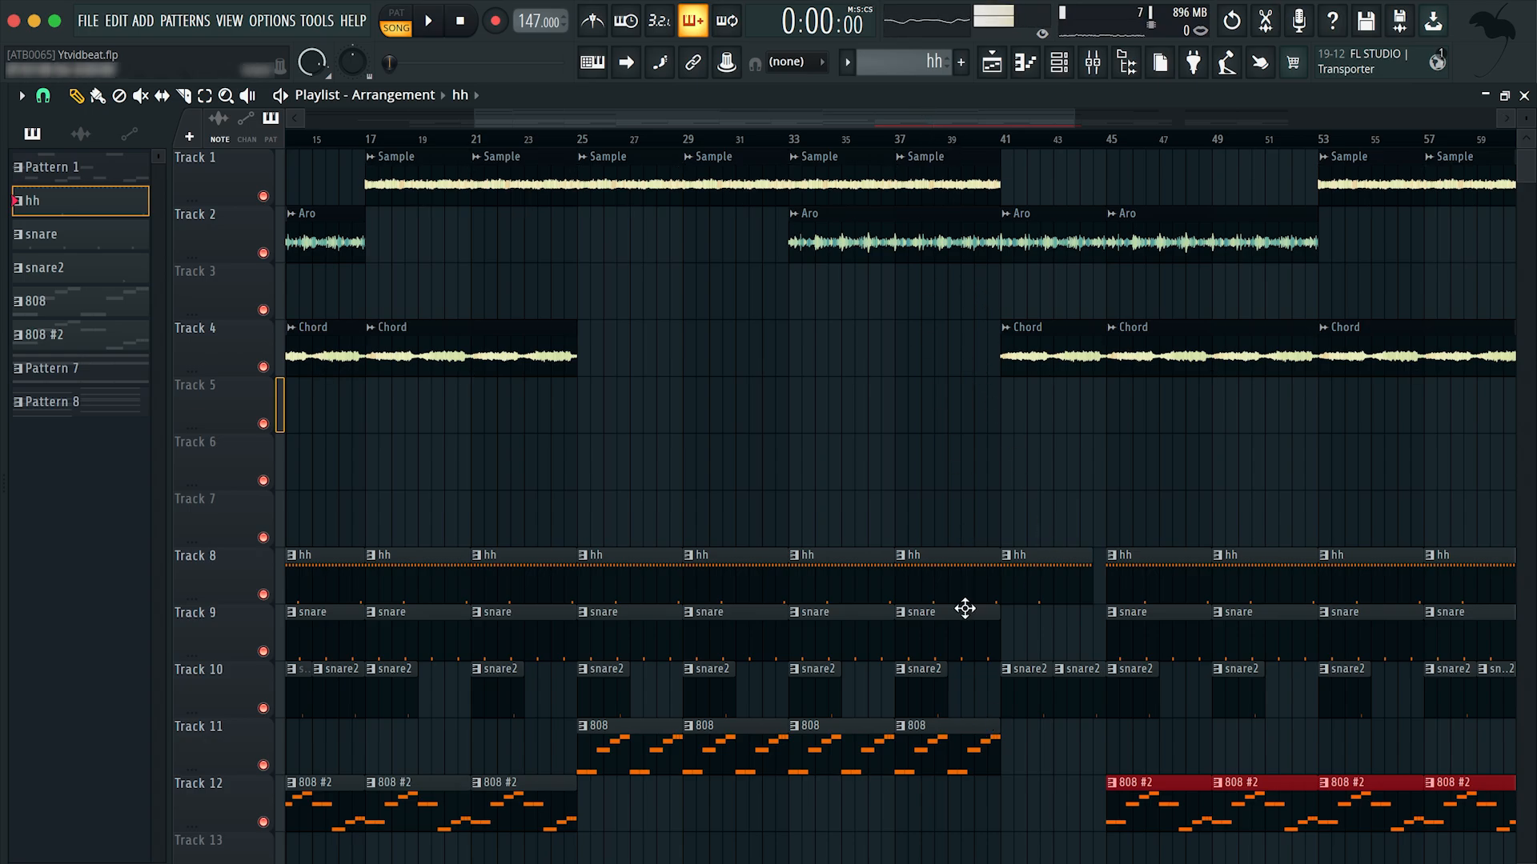
left_click(923, 696)
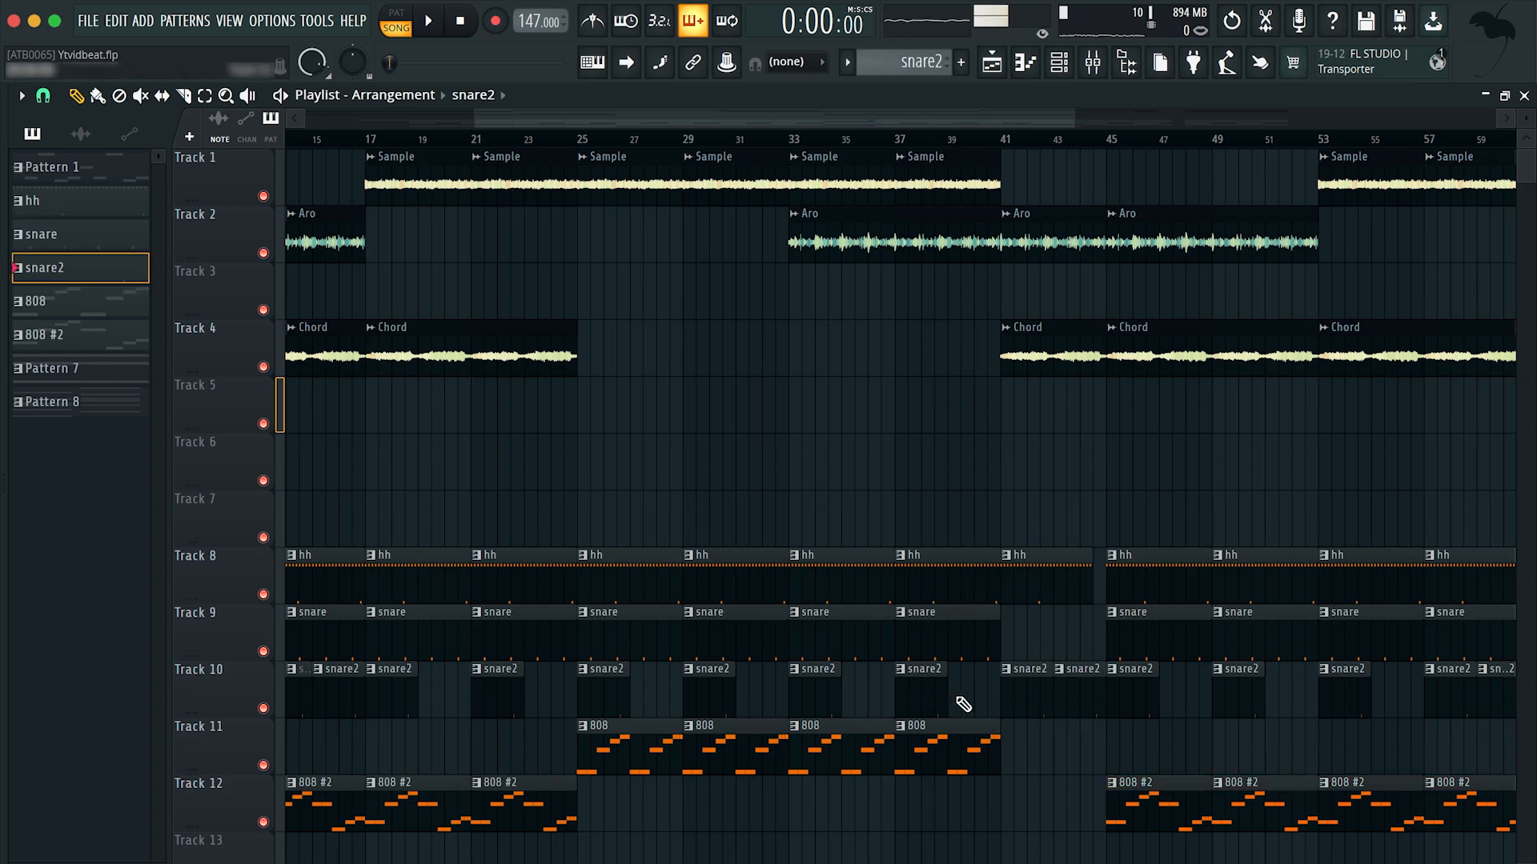
left_click(952, 697)
scroll(1000, 721, "right", 2)
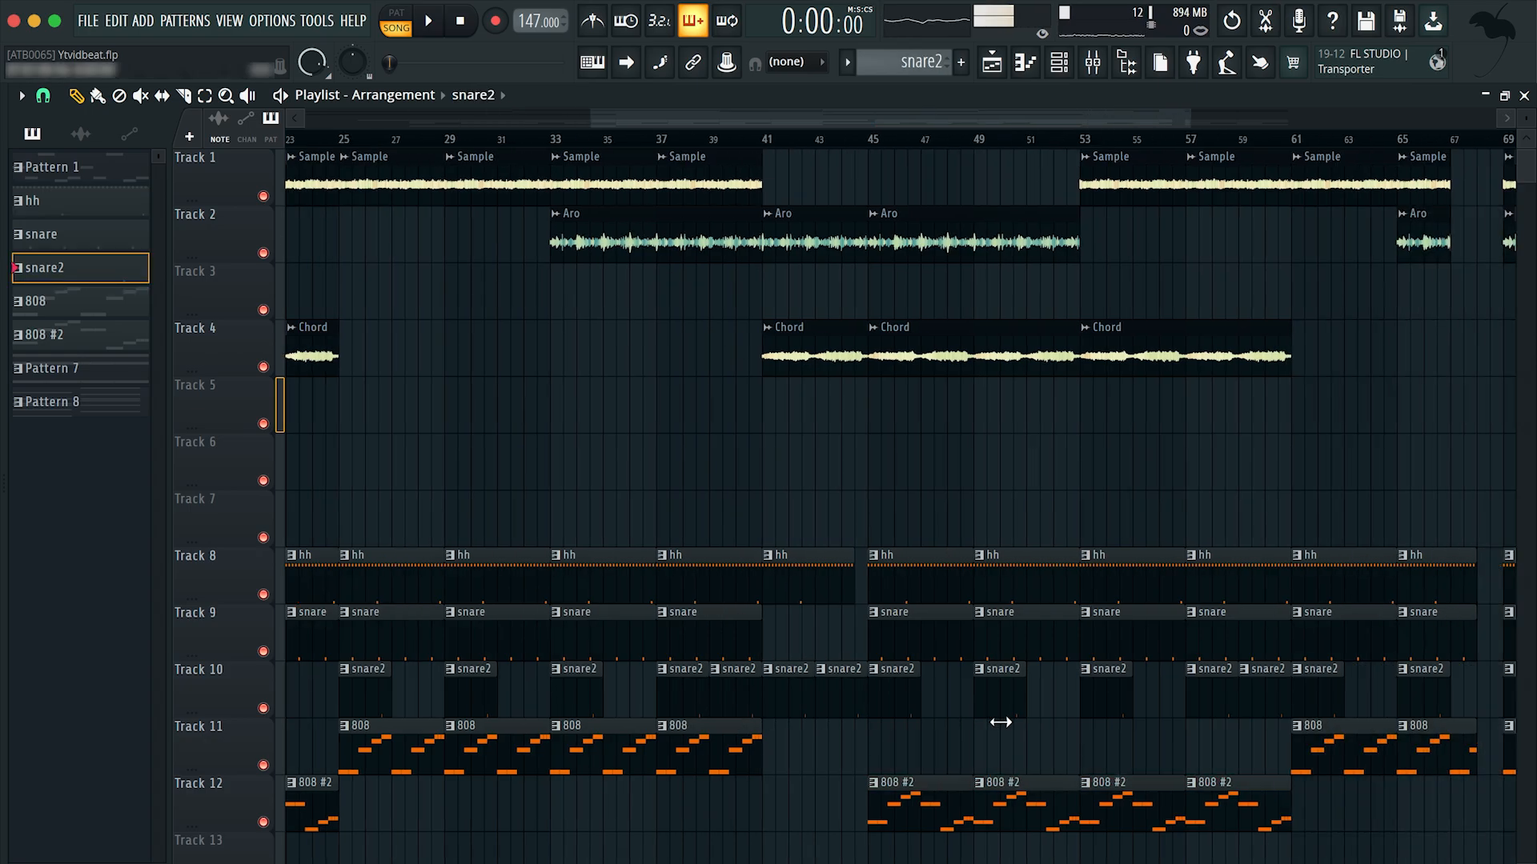
scroll(645, 456, "down", 3)
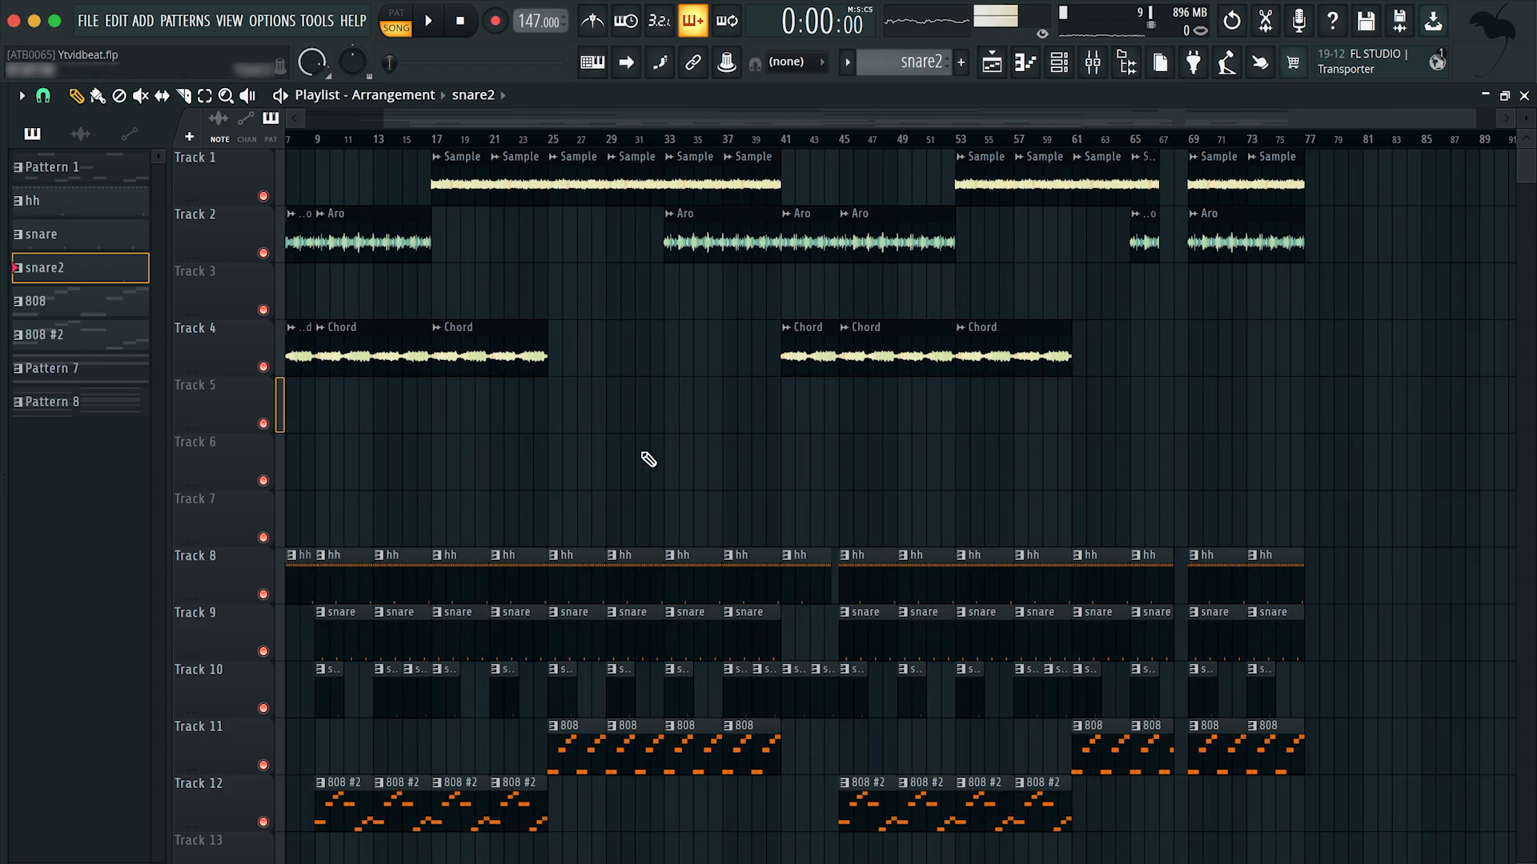